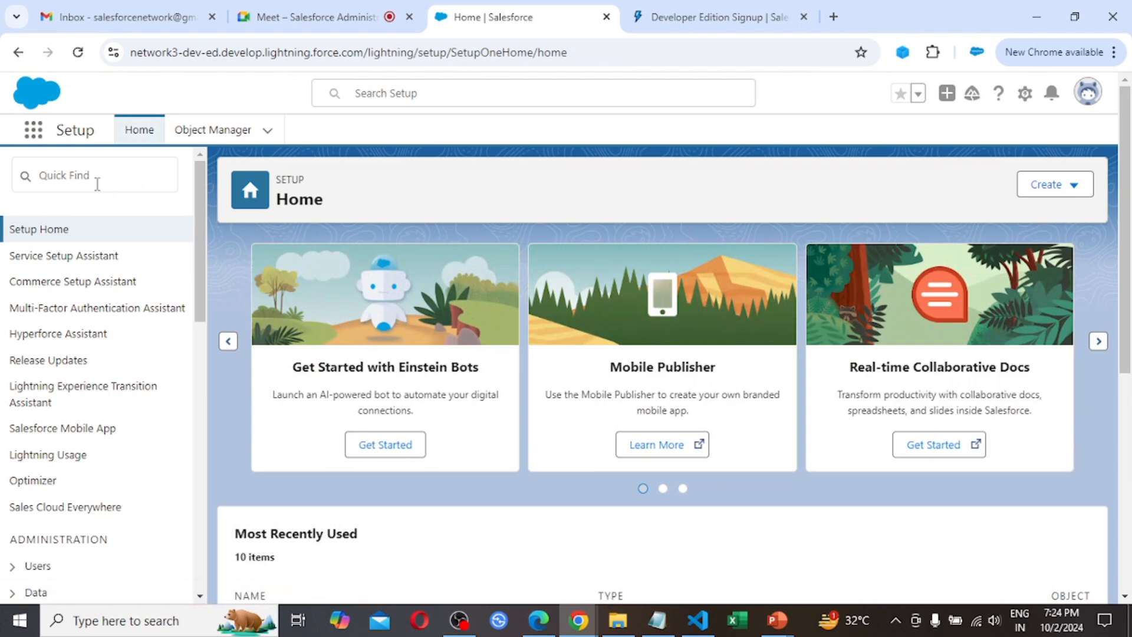
Open the list of all users from the Users section under Administration in Setup
scroll(128, 423, "down", 2)
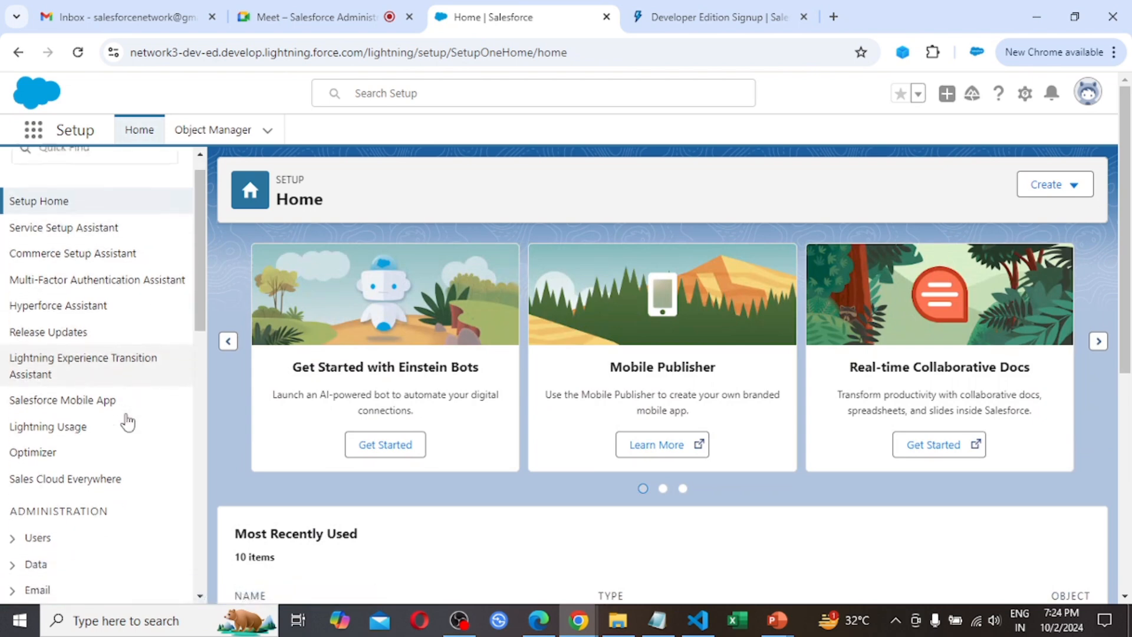
scroll(126, 419, "down", 2)
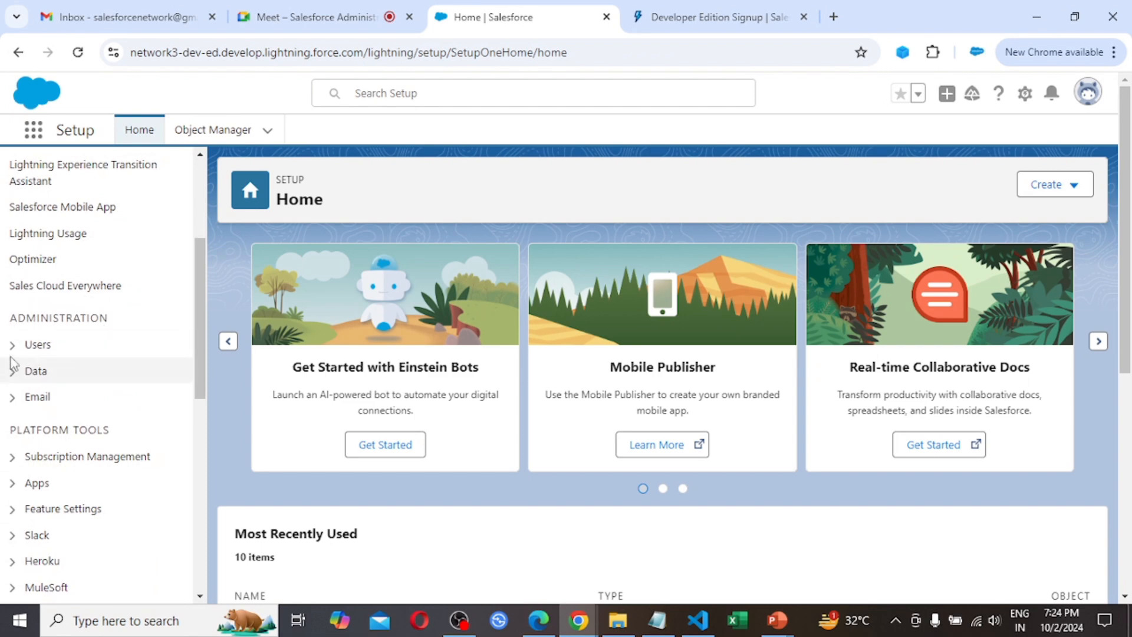
left_click(13, 348)
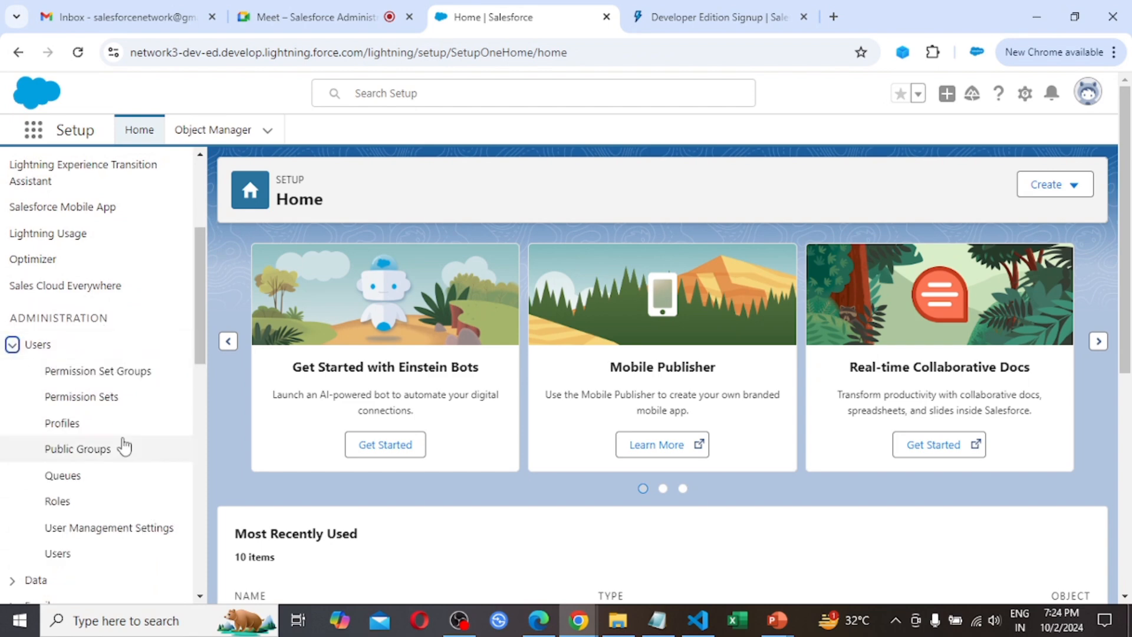
scroll(124, 445, "down", 2)
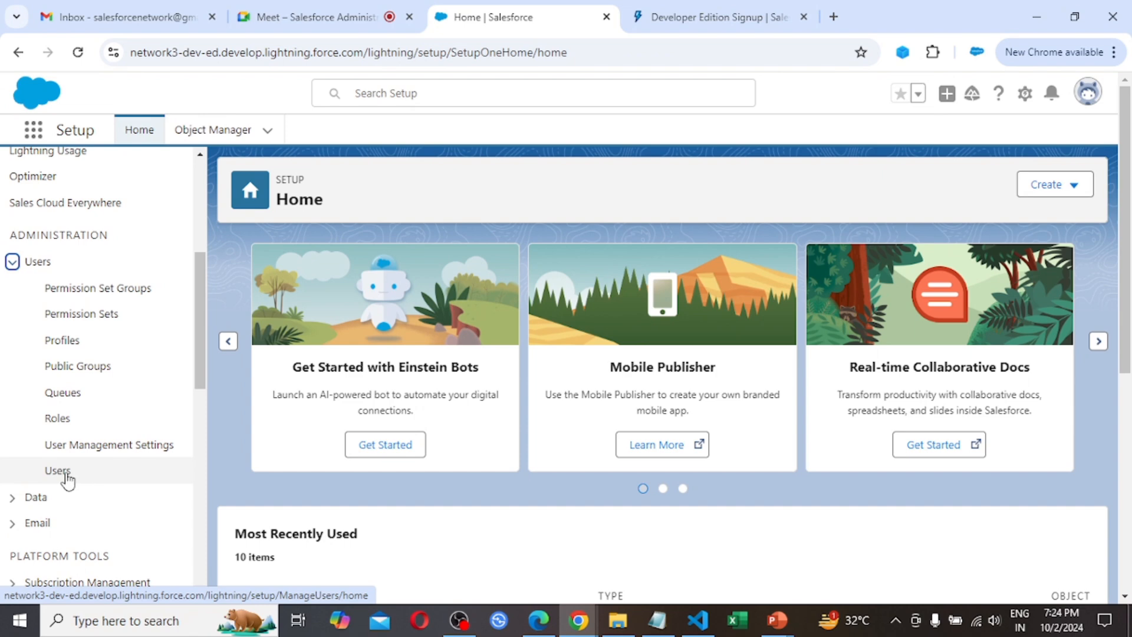
scroll(118, 317, "up", 5)
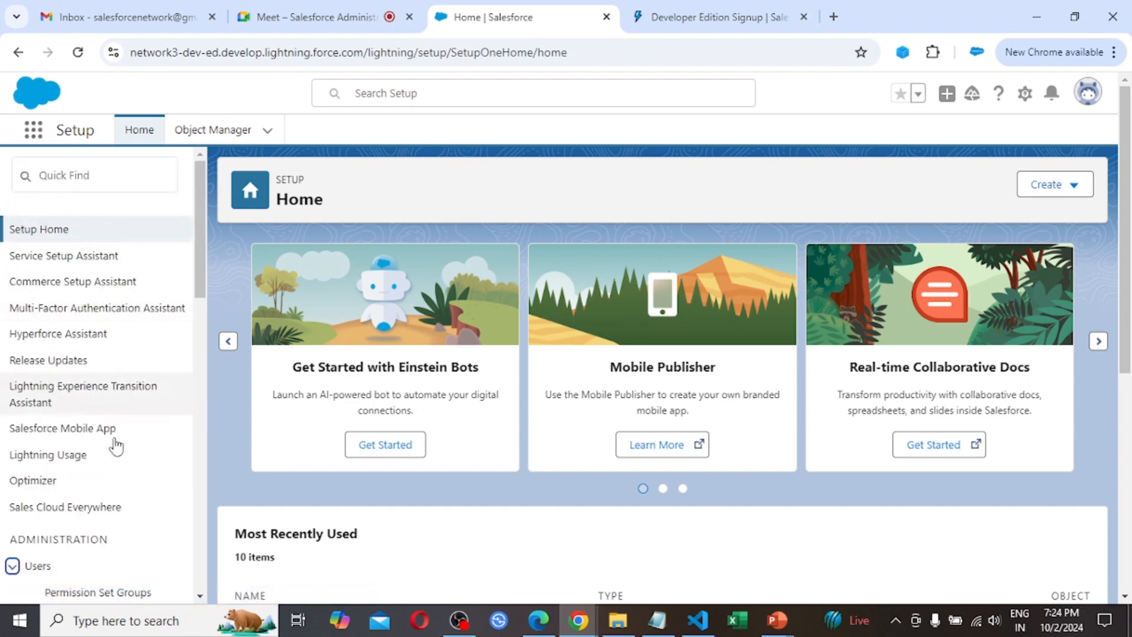
scroll(116, 451, "down", 2)
scroll(116, 451, "down", 2)
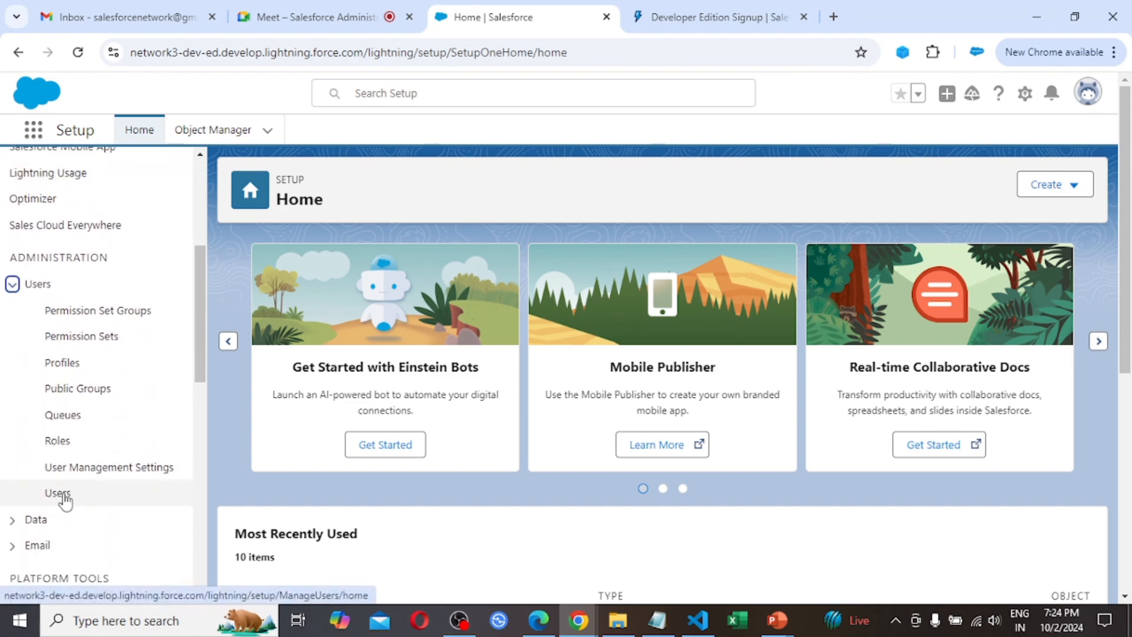
left_click(65, 499)
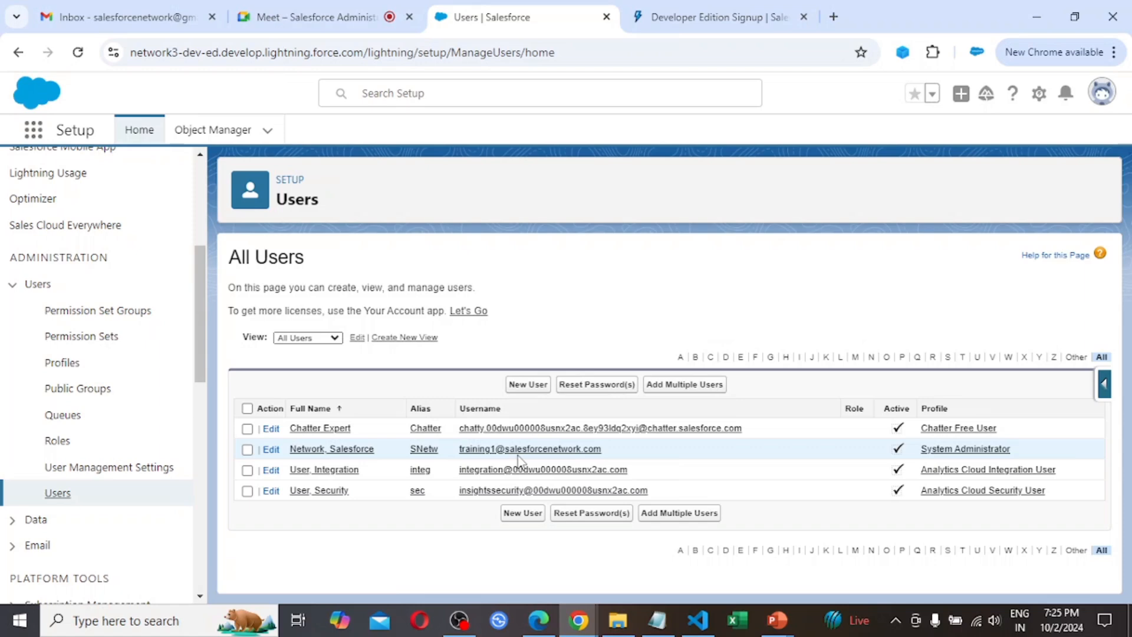
Start a new user with first name User and last name A, keeping the suggested alias
left_click(526, 387)
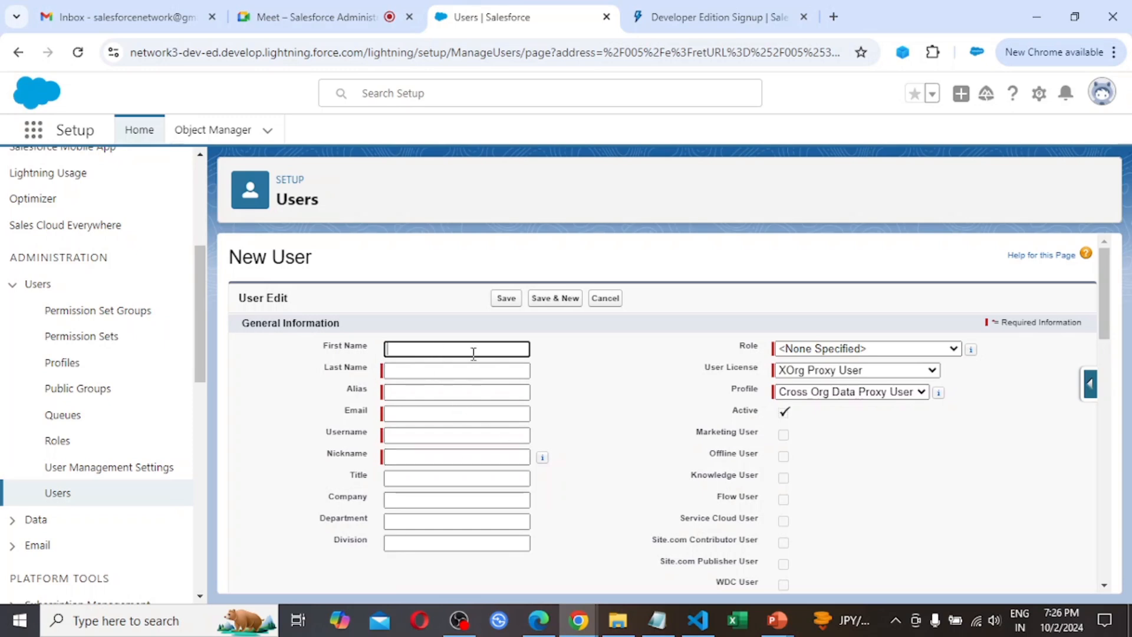
type("User")
key("Tab")
type("A")
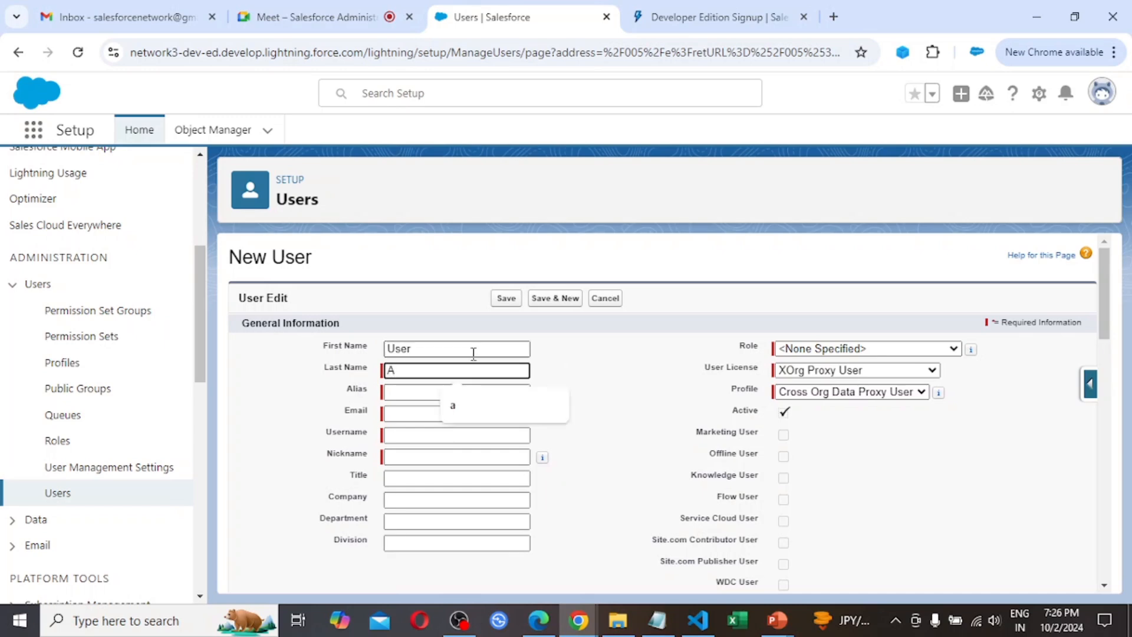
key("Tab")
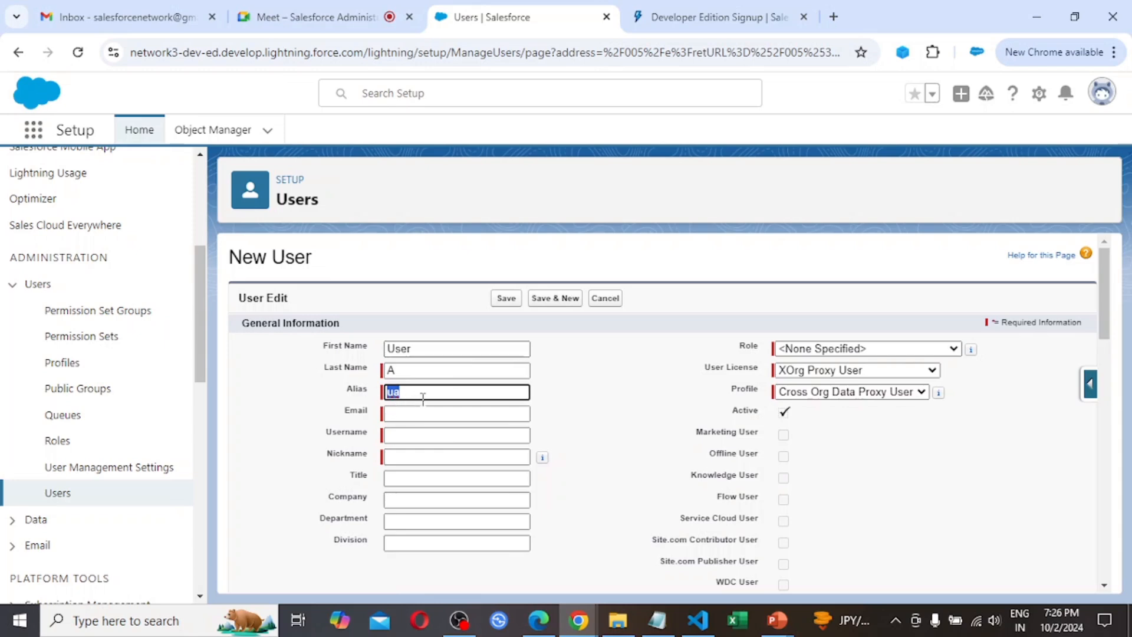
key("Tab")
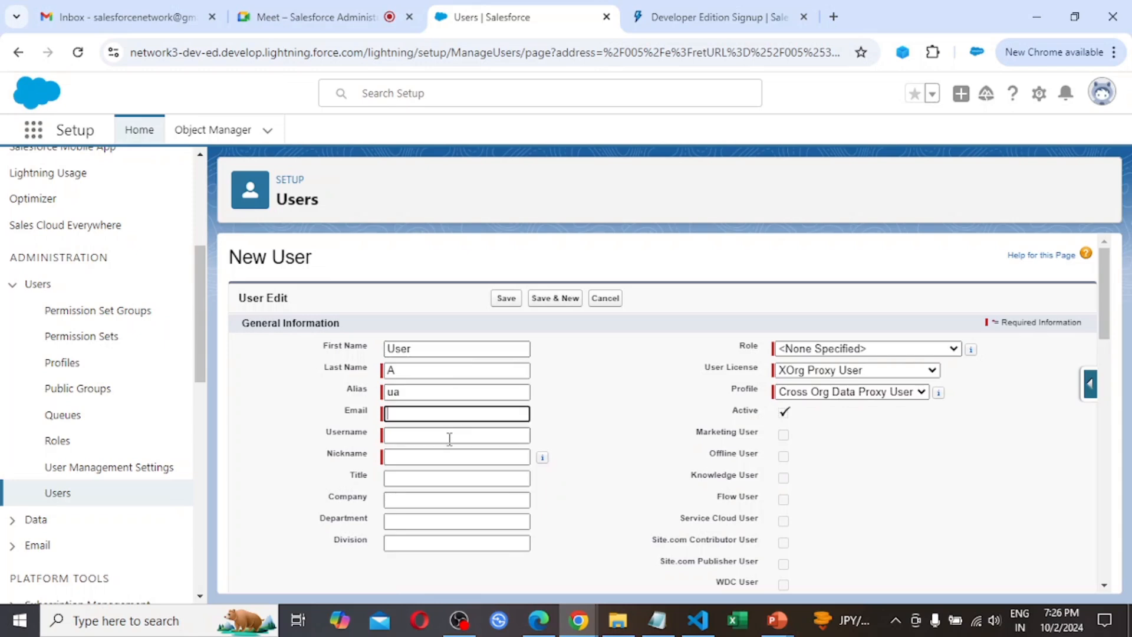
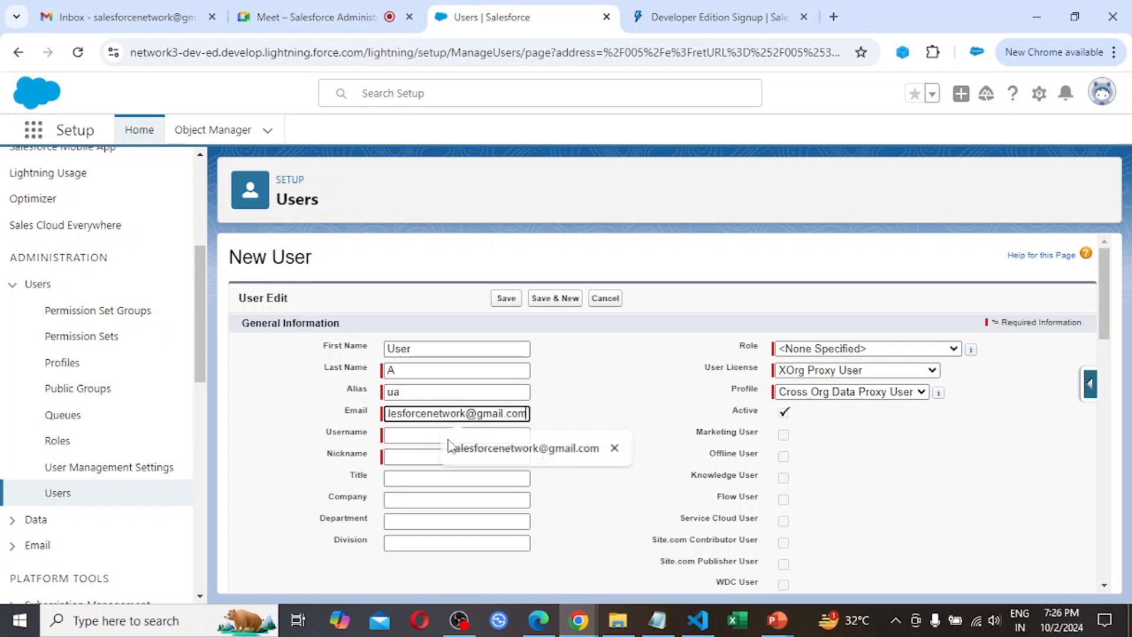
Replace the suggested username with a unique one in e-mail format, keeping the generated nickname
left_click(450, 436)
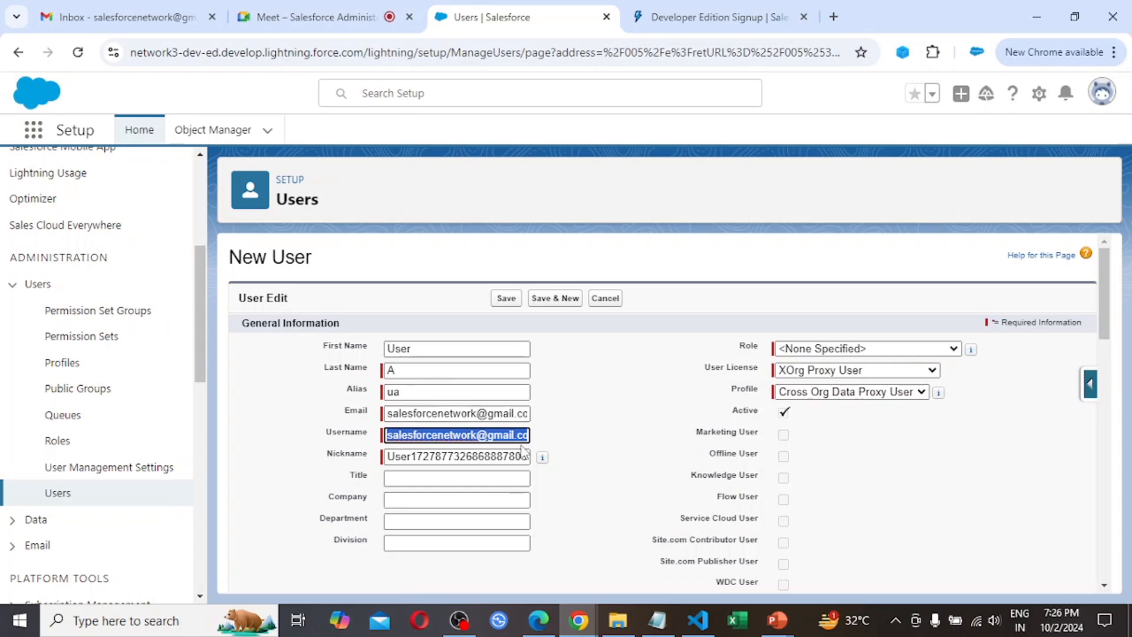
key("BackSpace")
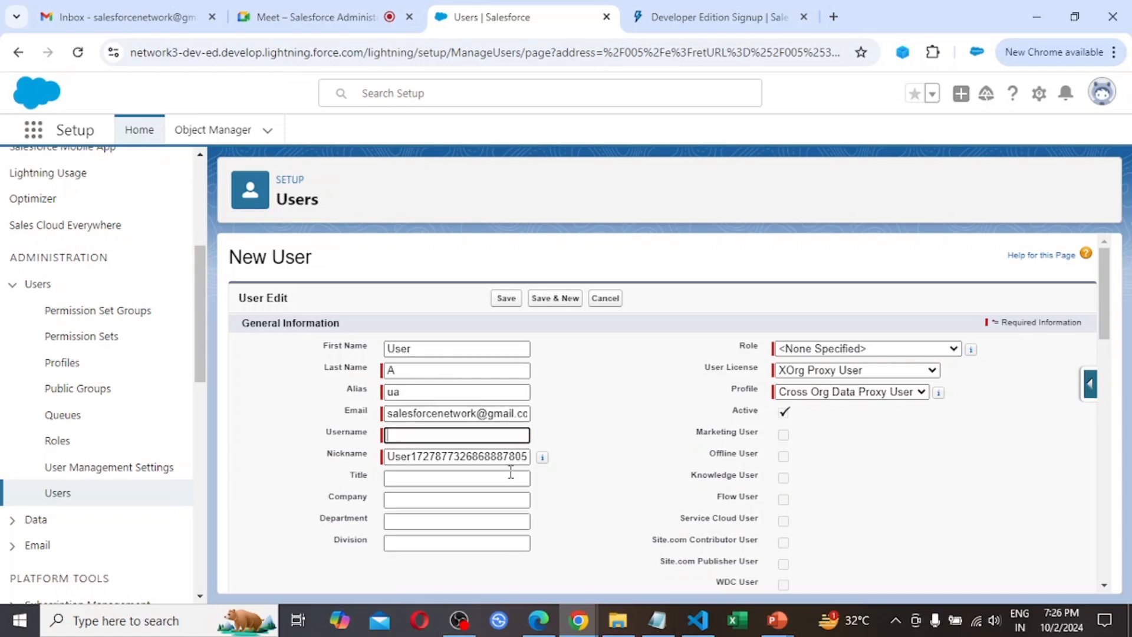
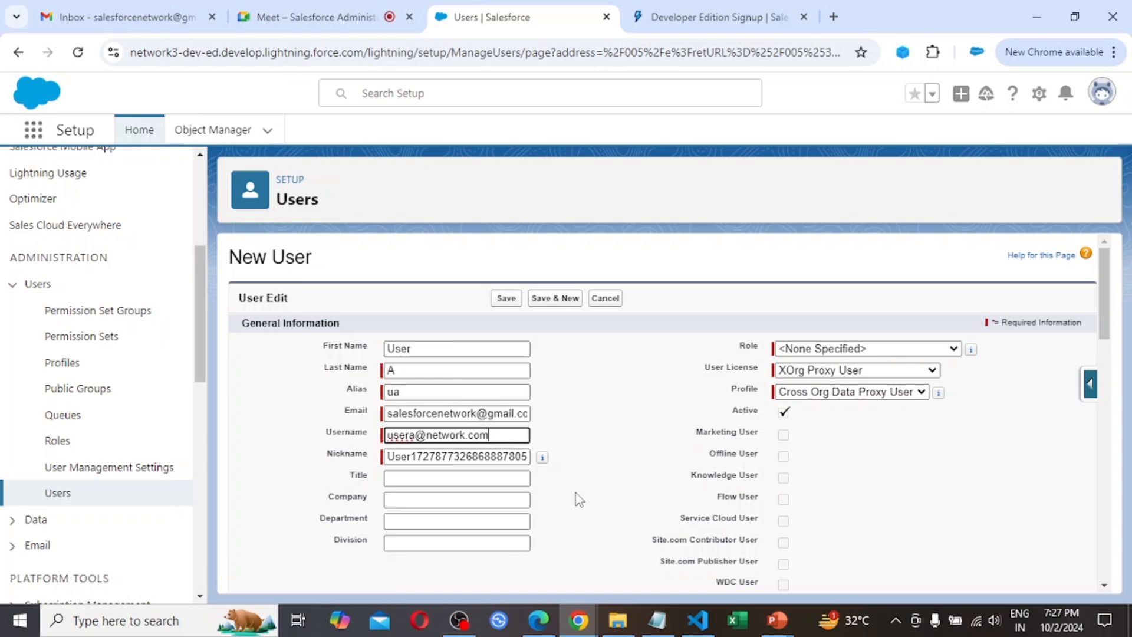
key("Tab")
key("Tab")
key("Tab")
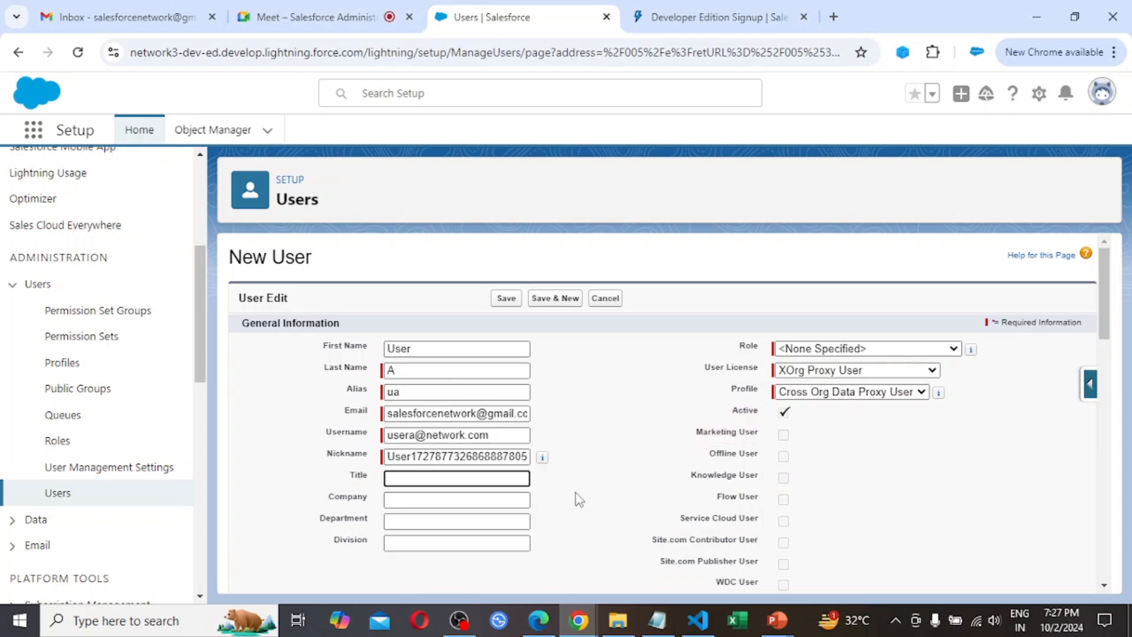
Assign the new user the Sales Representative role, the Salesforce user license and the System Administrator New profile
left_click(887, 356)
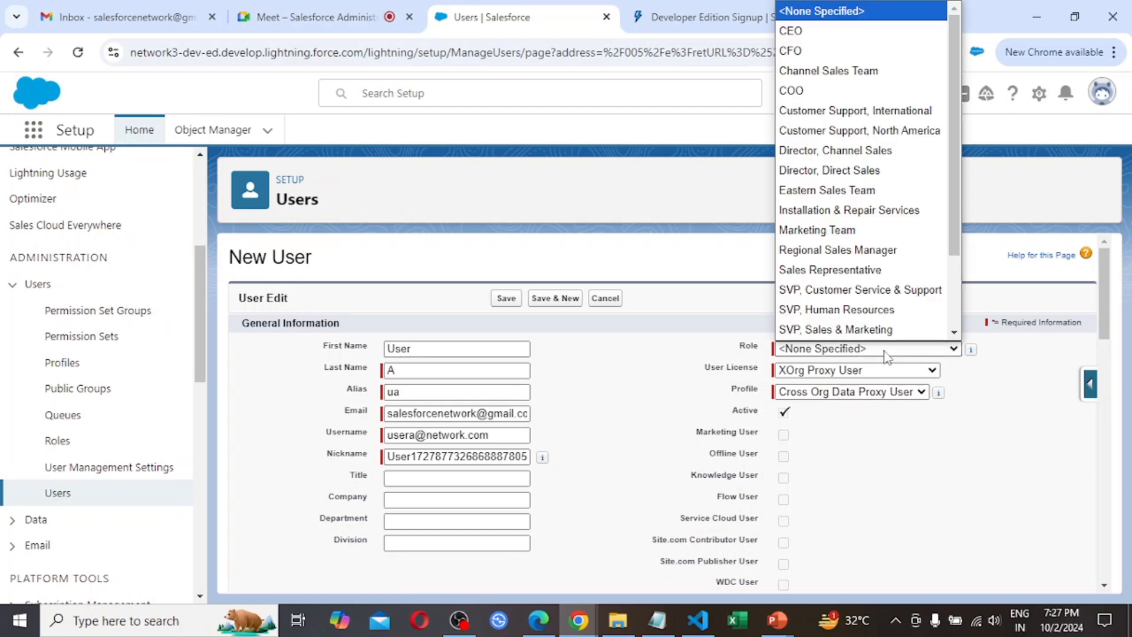
left_click(875, 270)
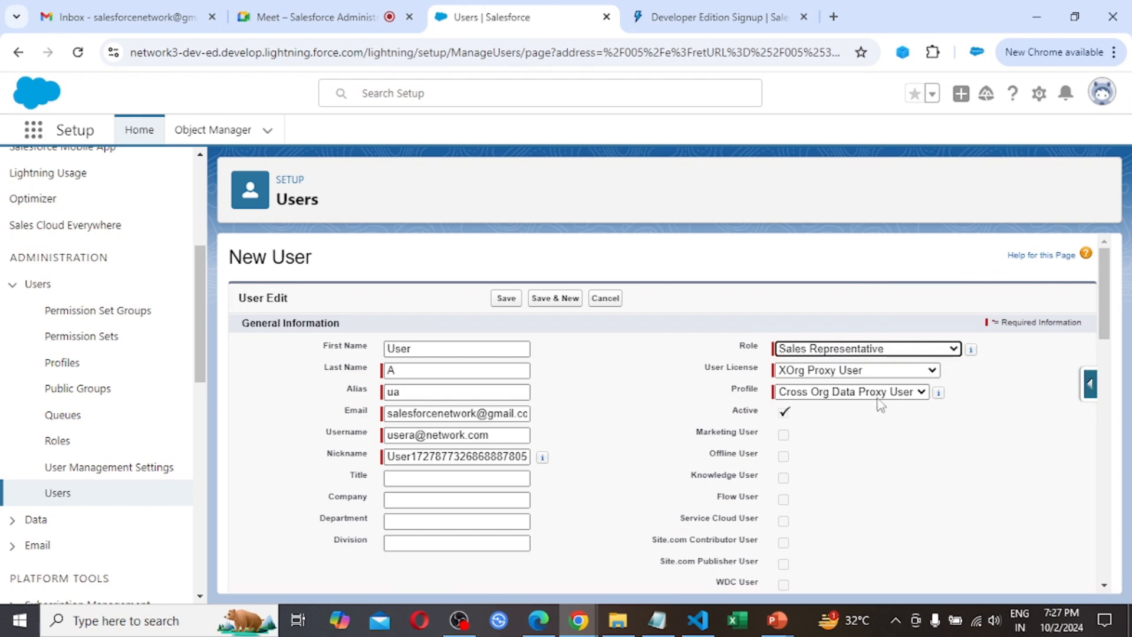
left_click(897, 372)
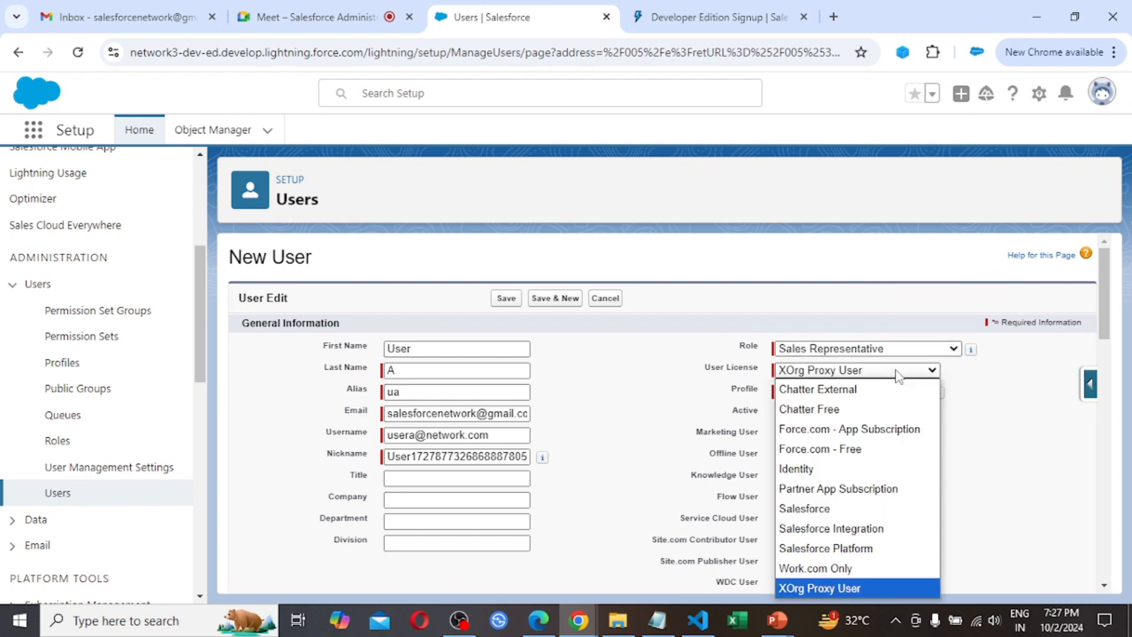
left_click(822, 508)
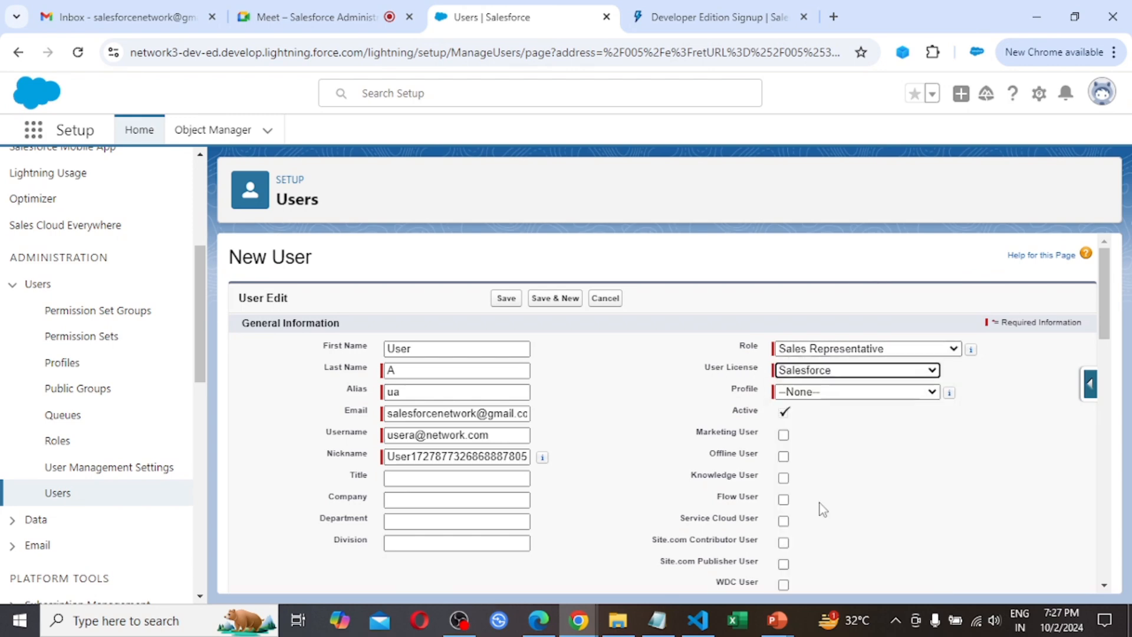
left_click(858, 393)
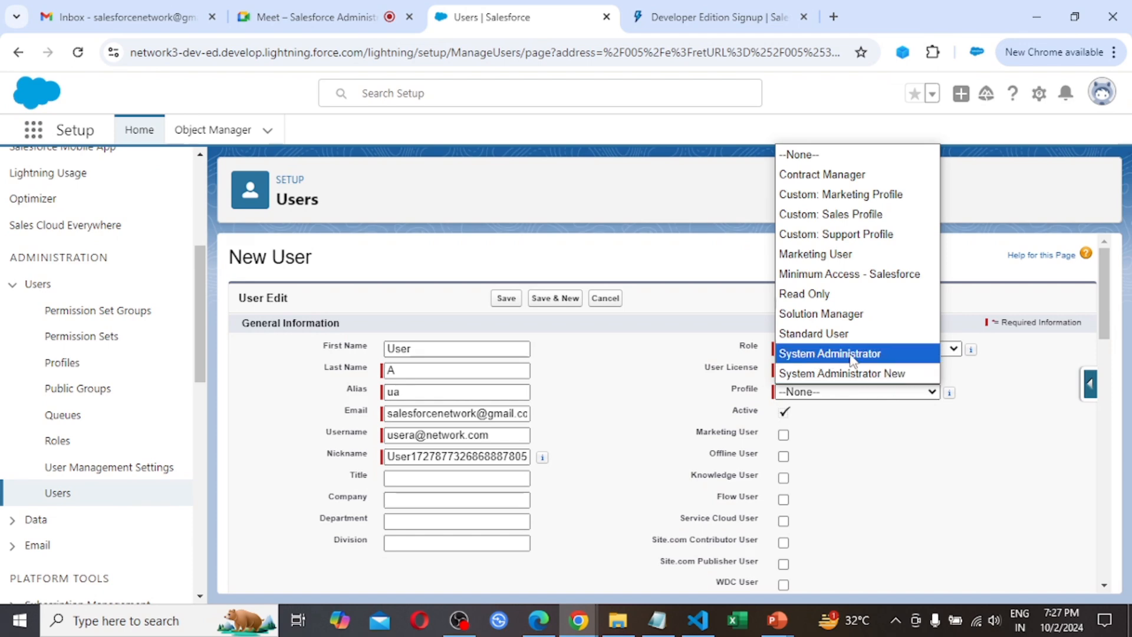
left_click(842, 374)
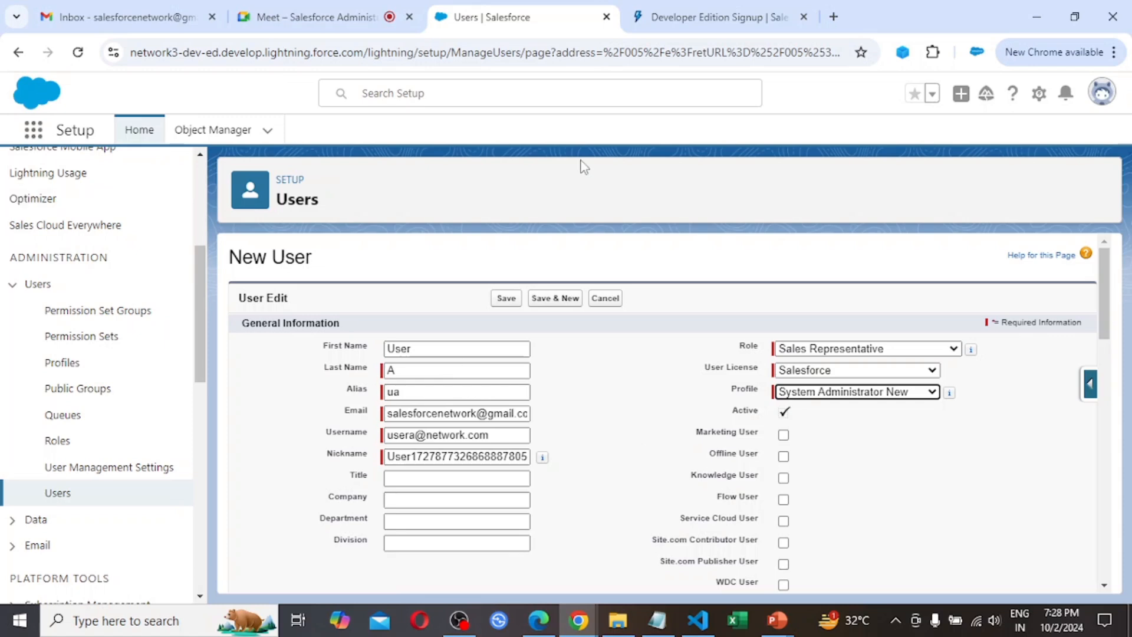
Open Setup in a separate browser tab, leaving the unsaved new user form open
left_click(1039, 101)
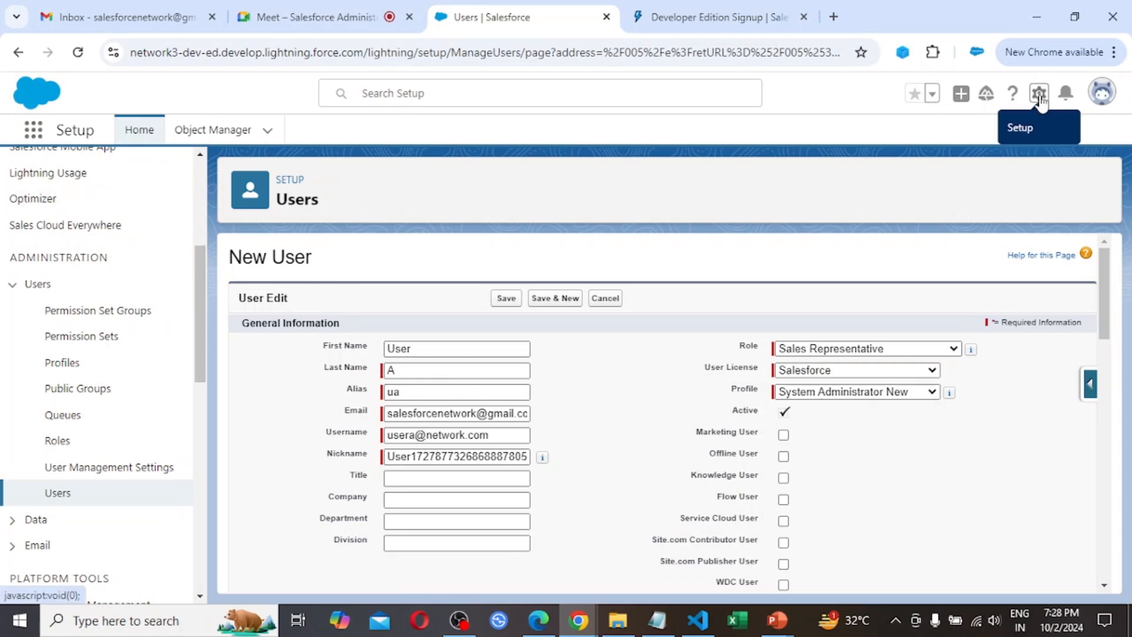
left_click(997, 143)
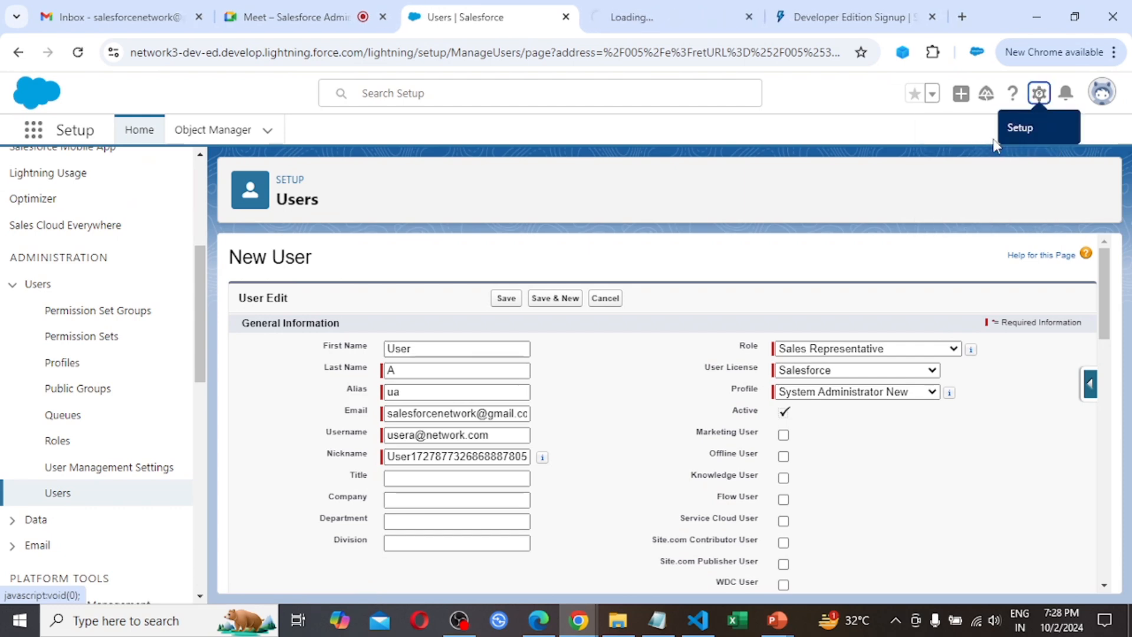
left_click(644, 10)
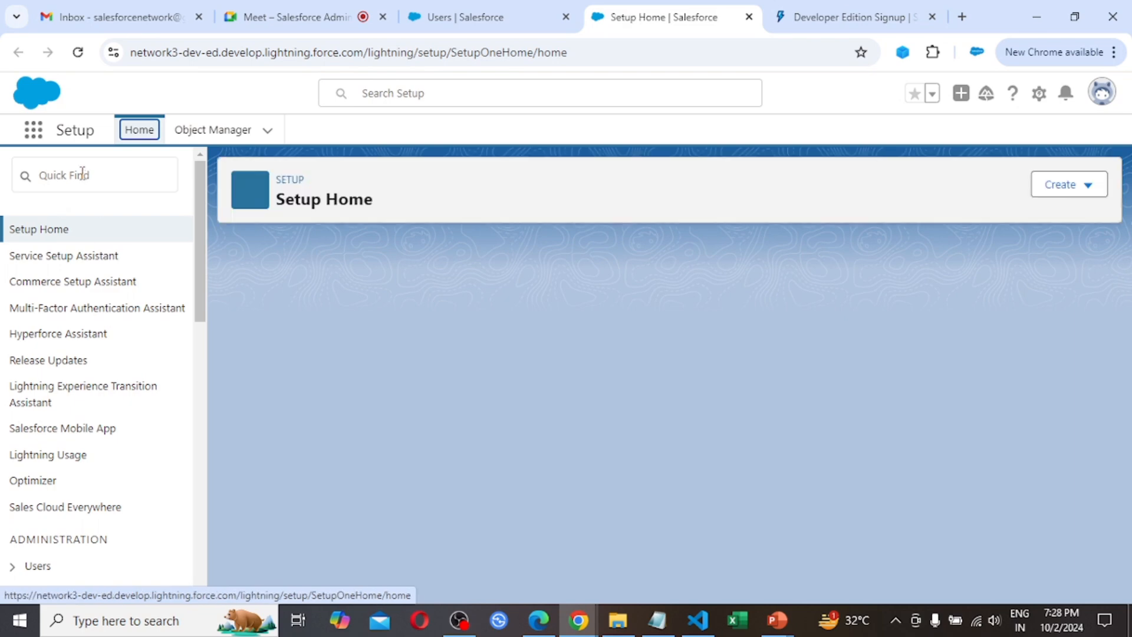
Search Setup for "company", open Company Information and examine the total, used and remaining user licenses
left_click(80, 175)
type("d")
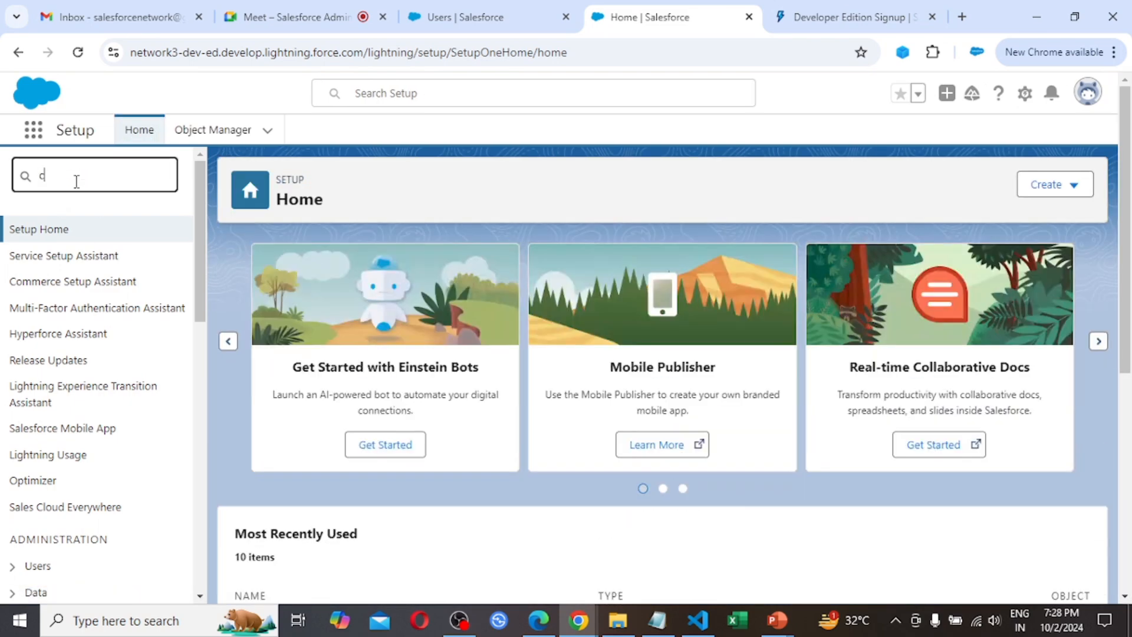
type("ompany")
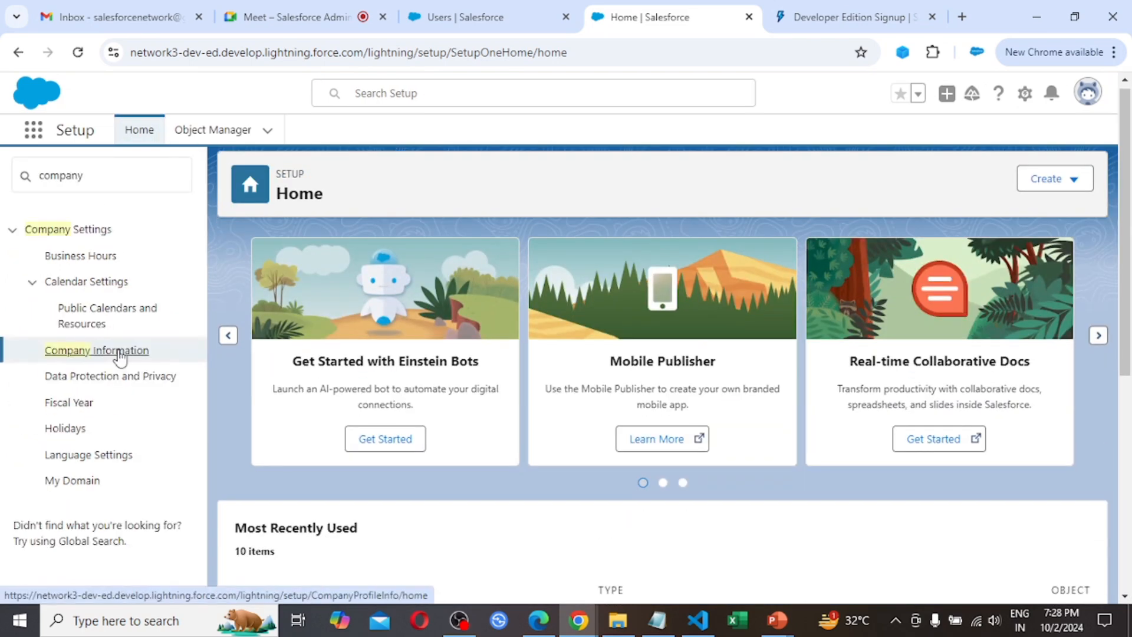
left_click(117, 352)
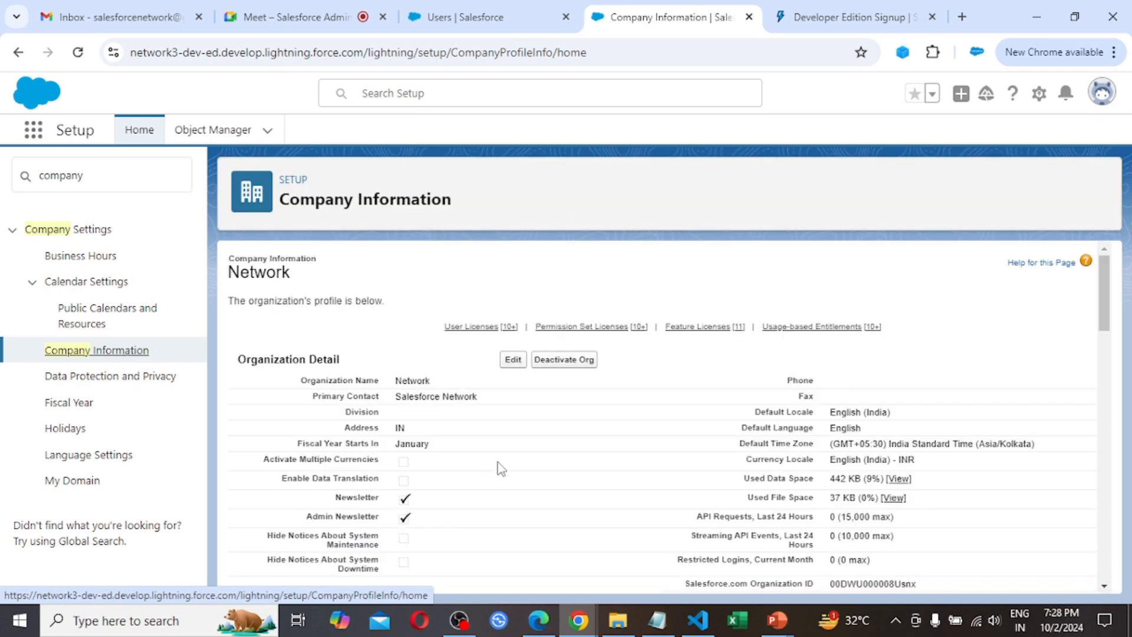
scroll(571, 469, "down", 10)
scroll(570, 470, "up", 3)
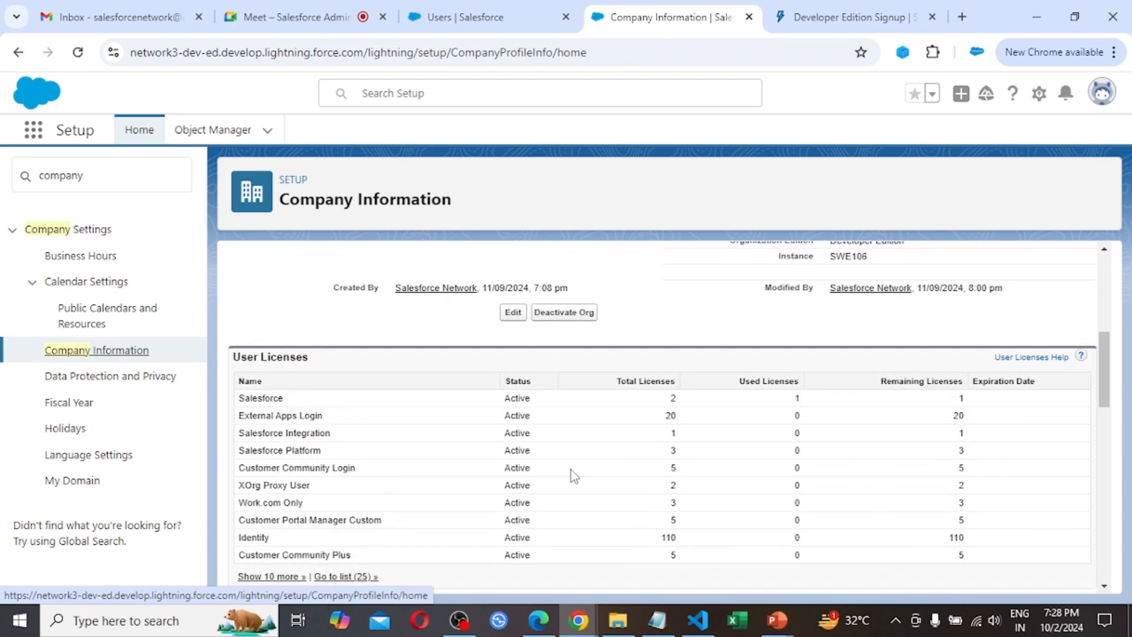
scroll(571, 470, "down", 1)
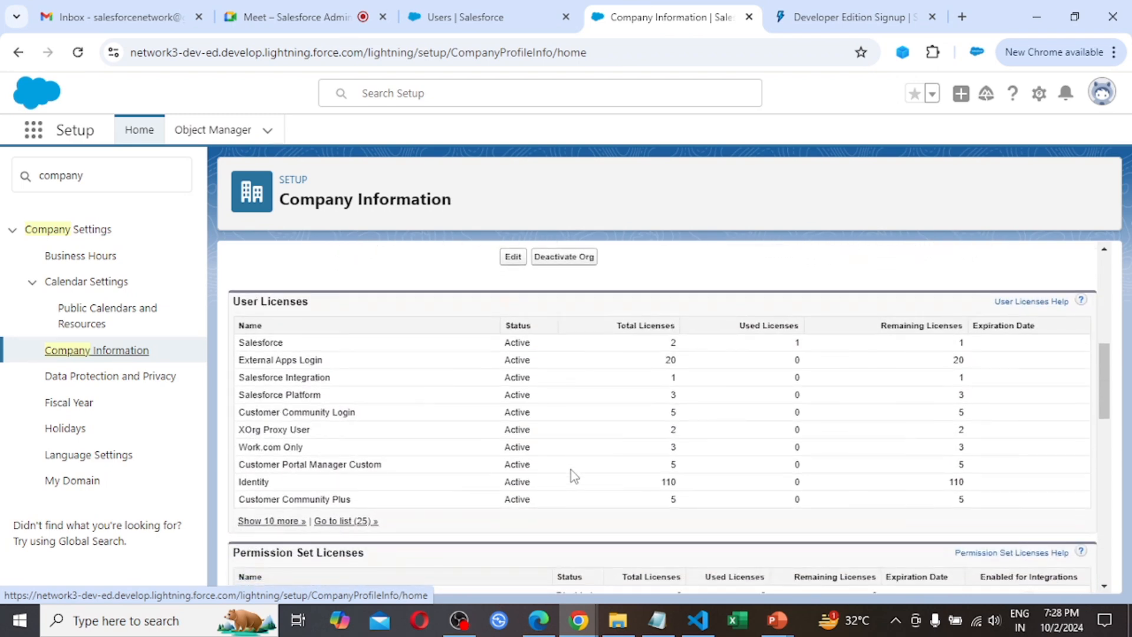
Examine the organization details, including the edition, and the total, used and remaining Salesforce user licenses on the Company Information page
scroll(570, 470, "up", 5)
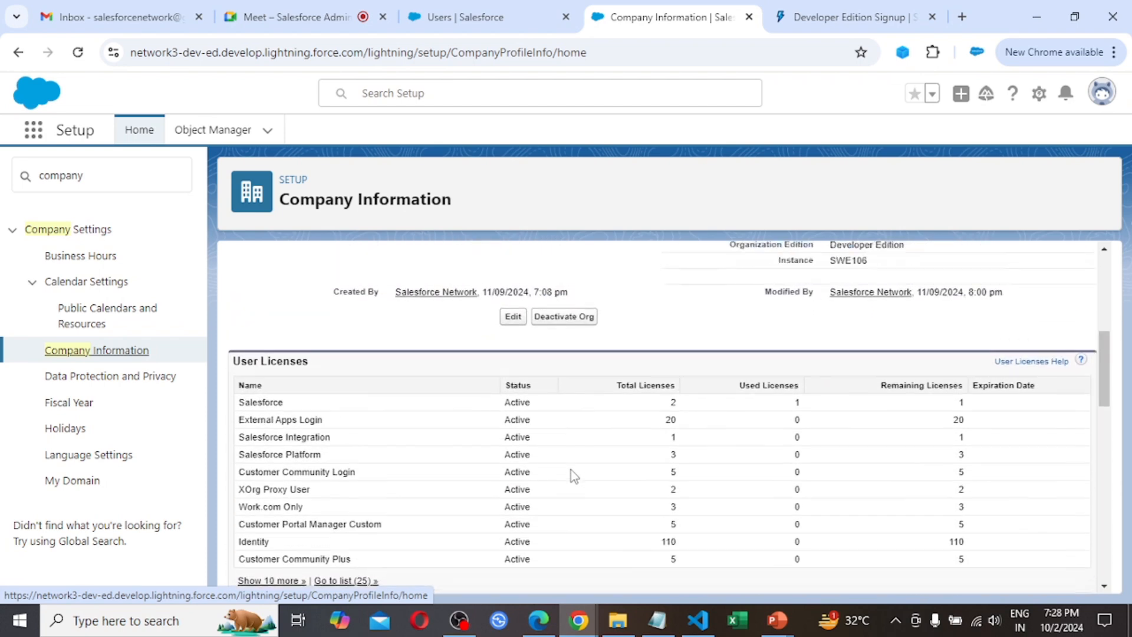
scroll(571, 469, "up", 2)
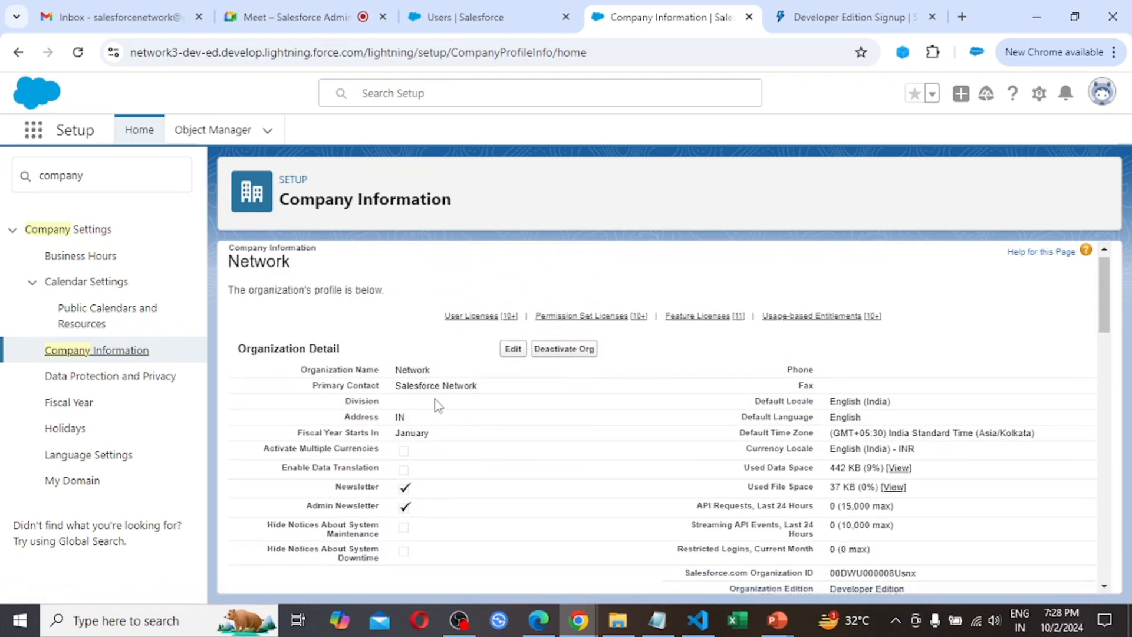
scroll(691, 492, "down", 3)
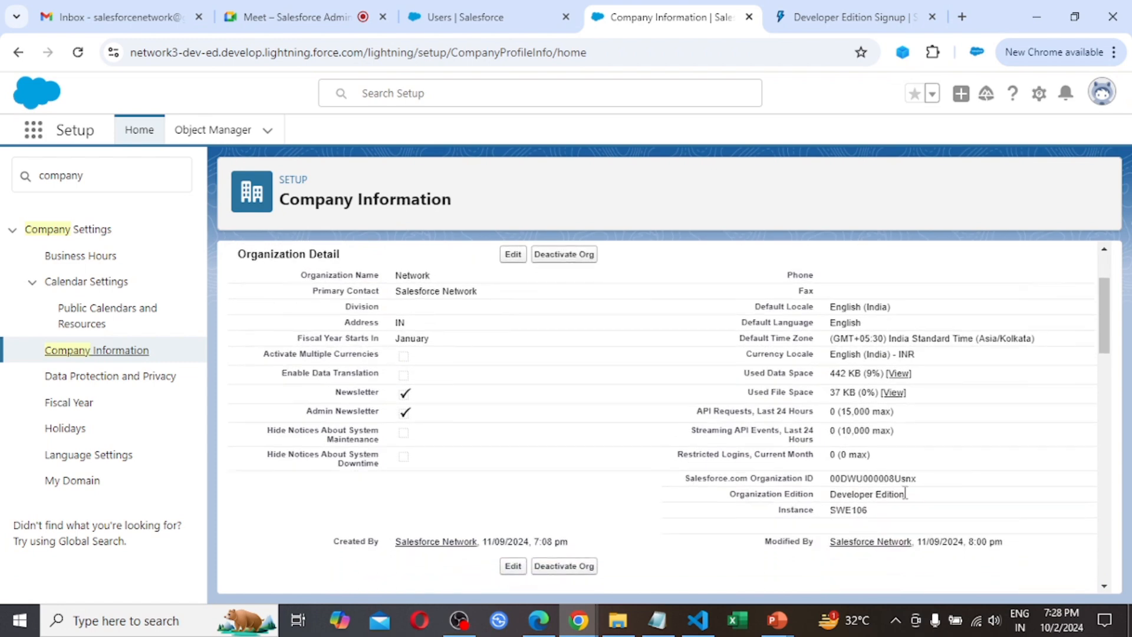
scroll(775, 543, "down", 2)
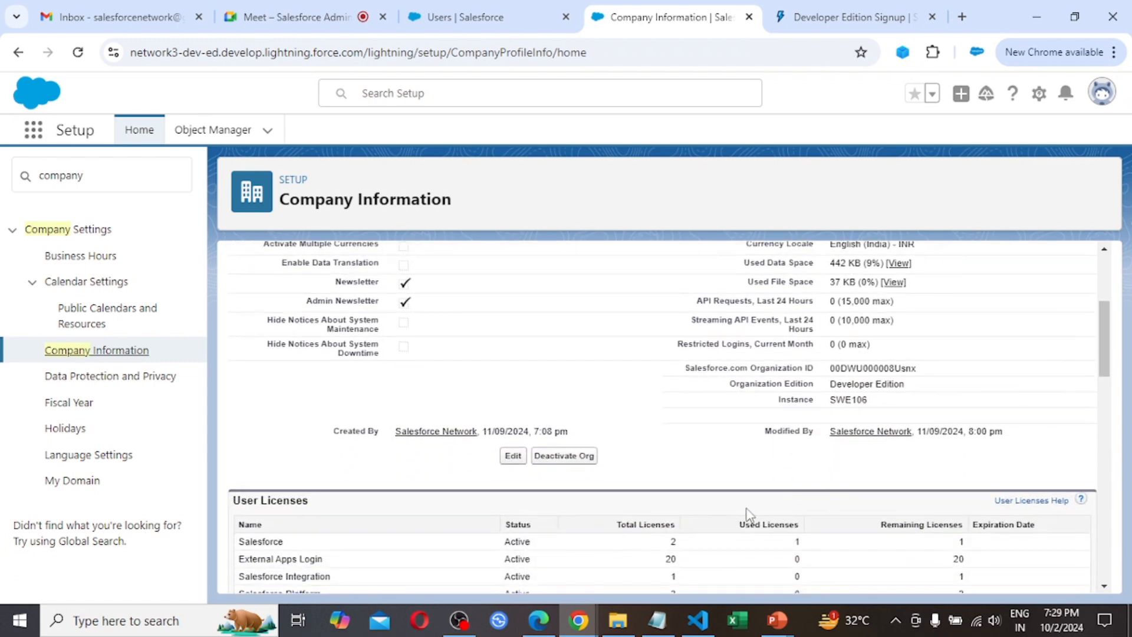
scroll(729, 506, "down", 2)
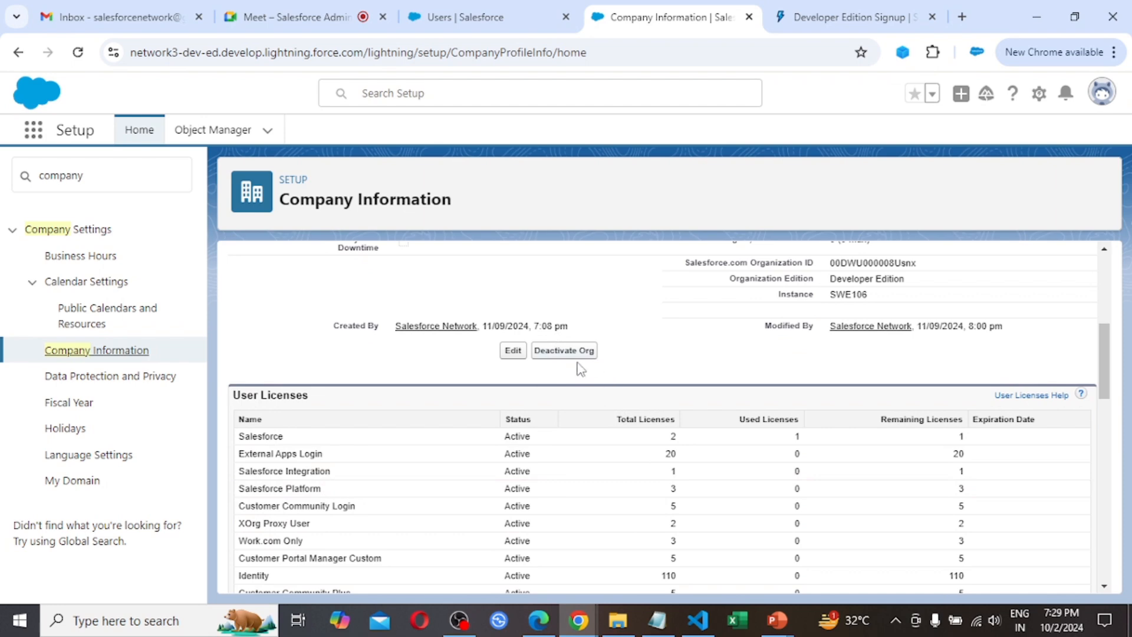
scroll(619, 424, "down", 1)
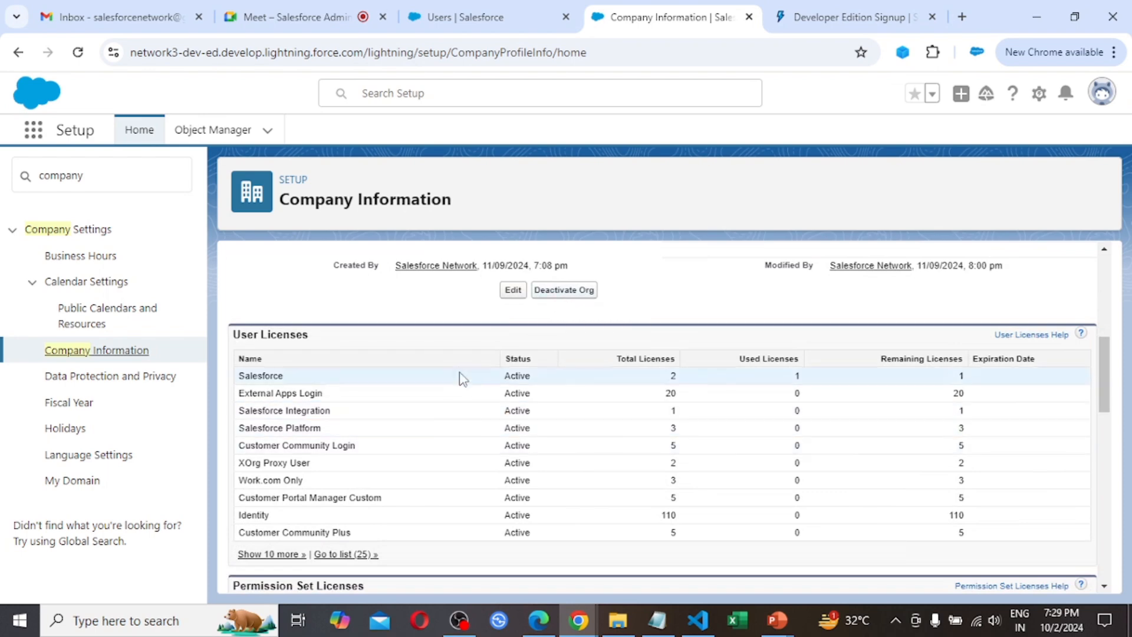
scroll(484, 375, "up", 1)
scroll(454, 339, "up", 5)
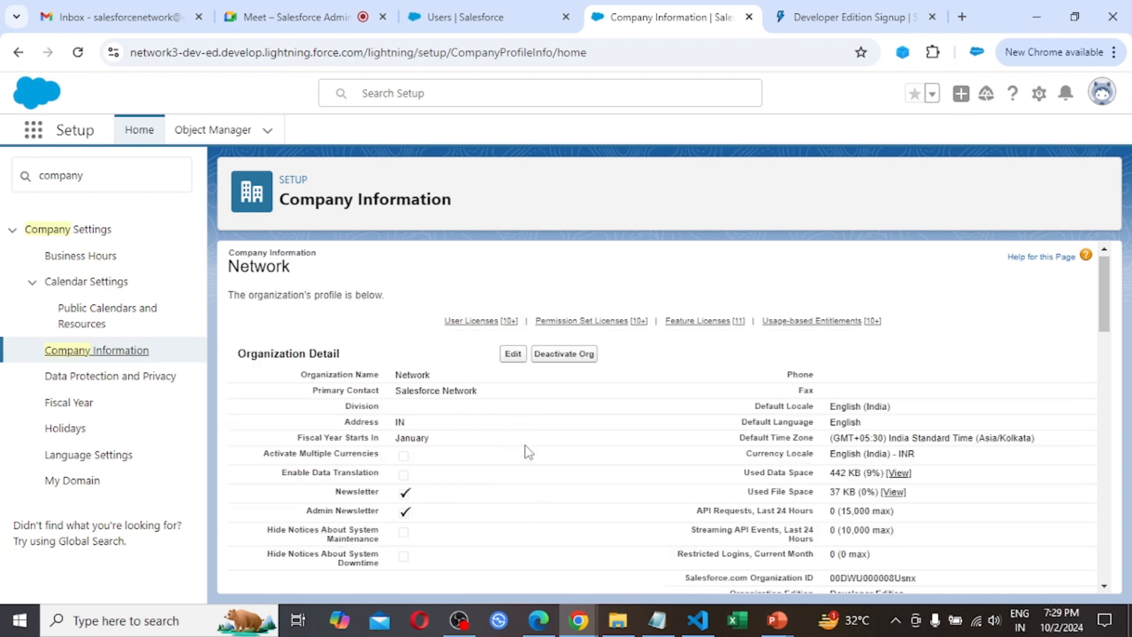
scroll(525, 451, "down", 3)
scroll(527, 451, "up", 3)
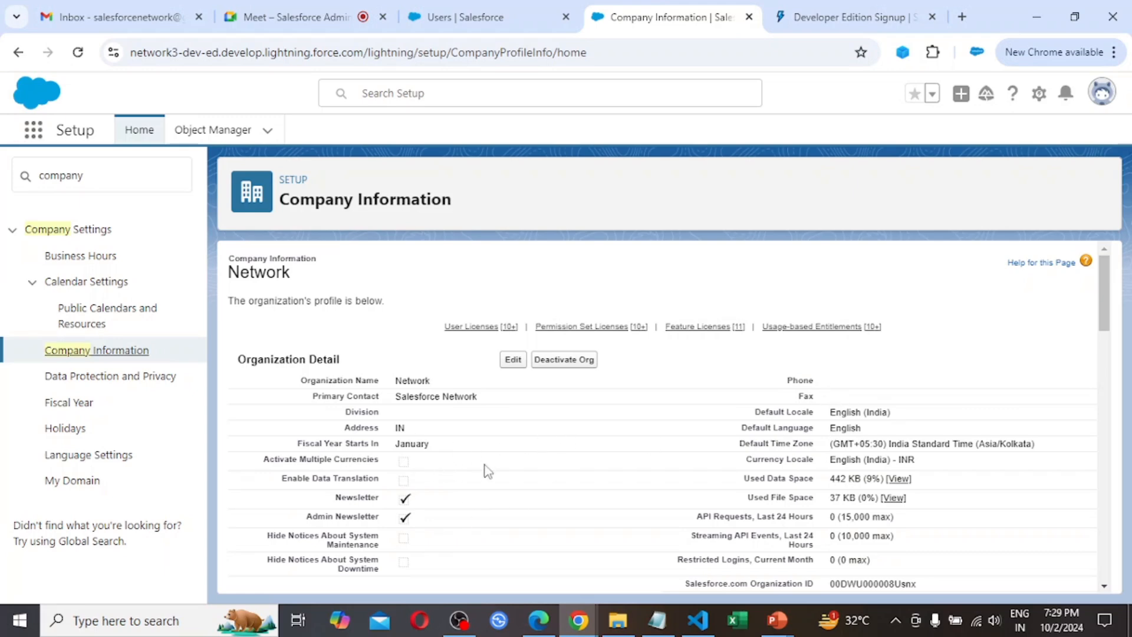
scroll(559, 477, "down", 1)
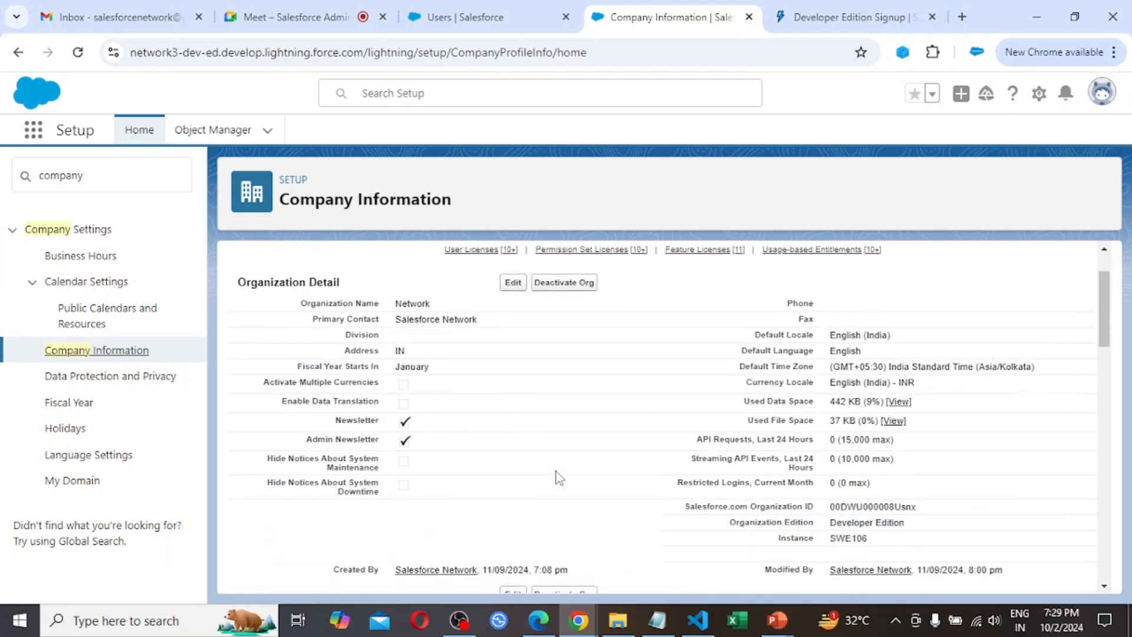
scroll(559, 478, "down", 1)
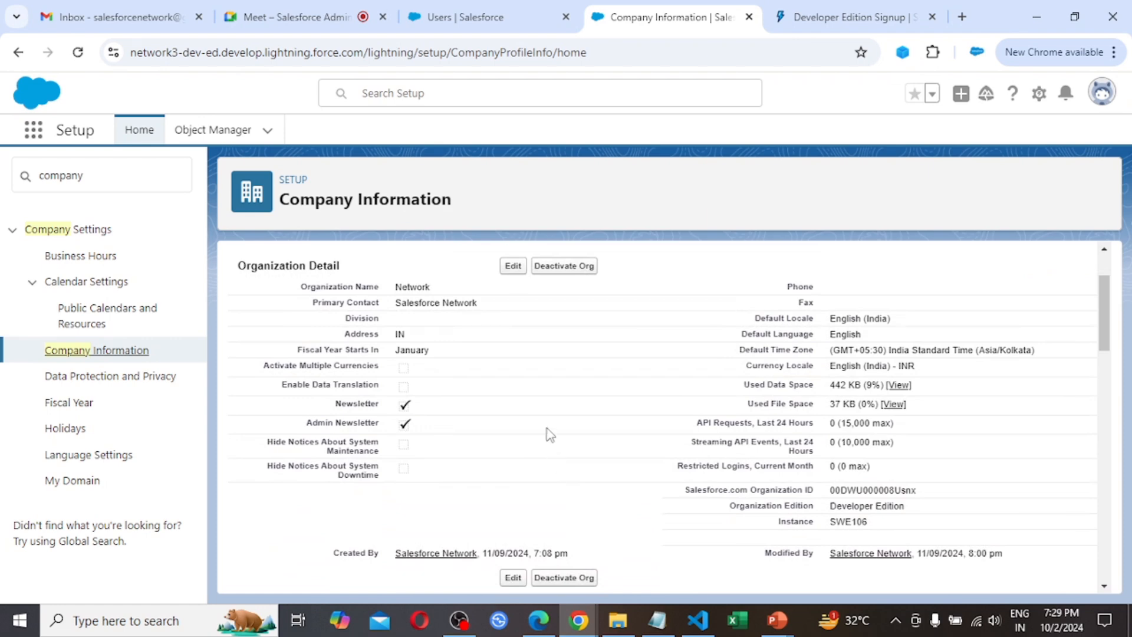
scroll(576, 464, "down", 2)
scroll(577, 464, "down", 3)
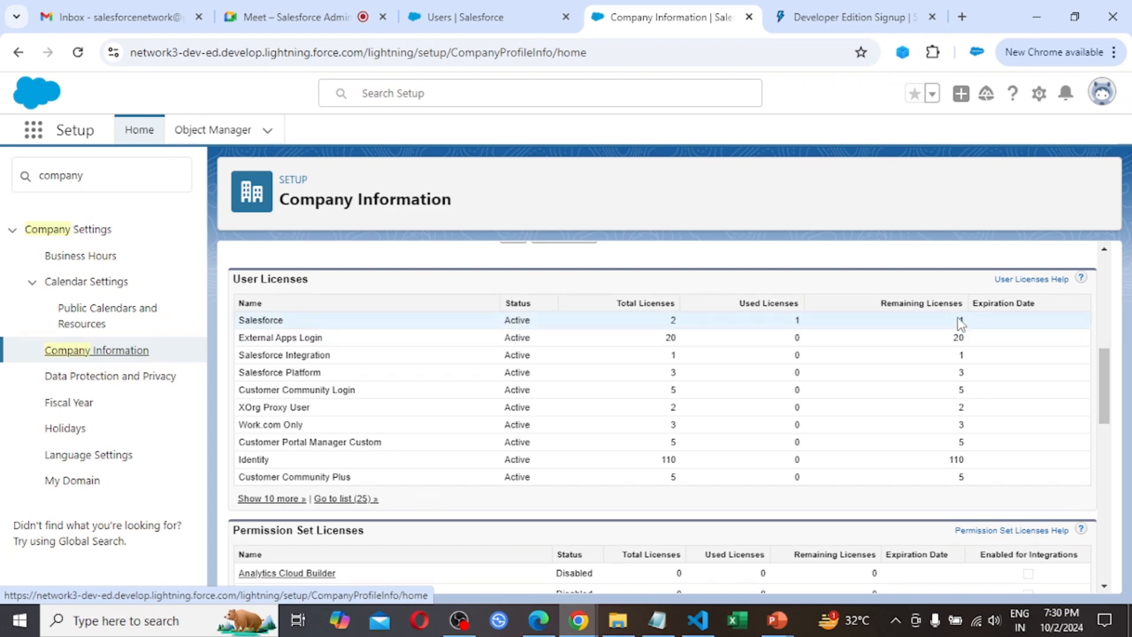
Return to the unsaved new user form, review its fields through the locale, approver and password notification settings, and try to save the user
left_click(483, 7)
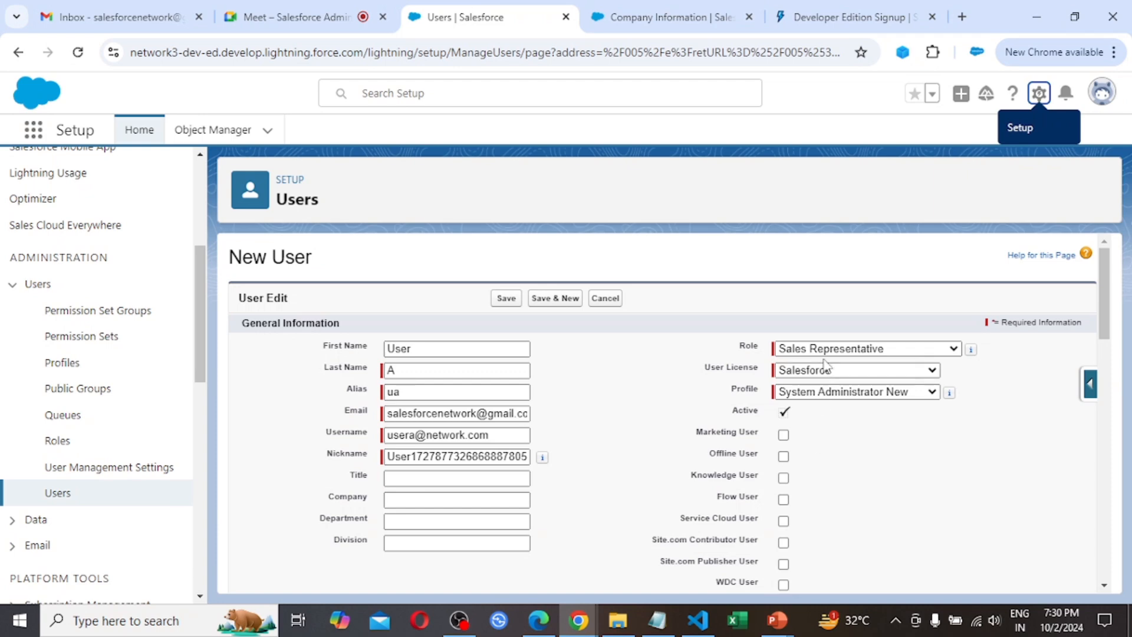
scroll(779, 451, "down", 2)
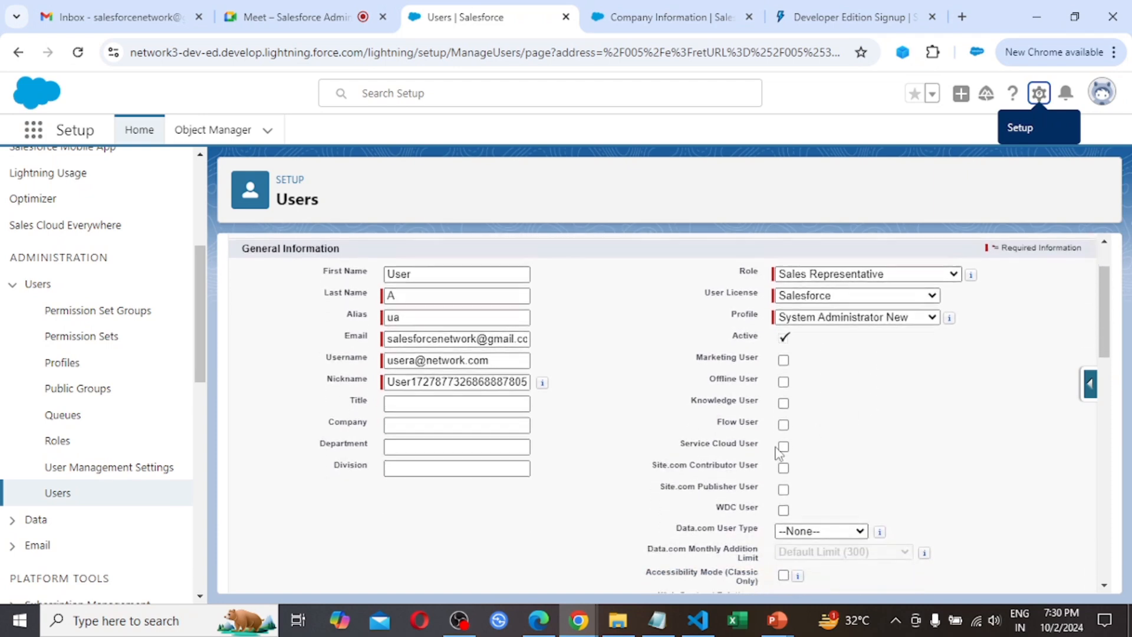
scroll(777, 453, "down", 6)
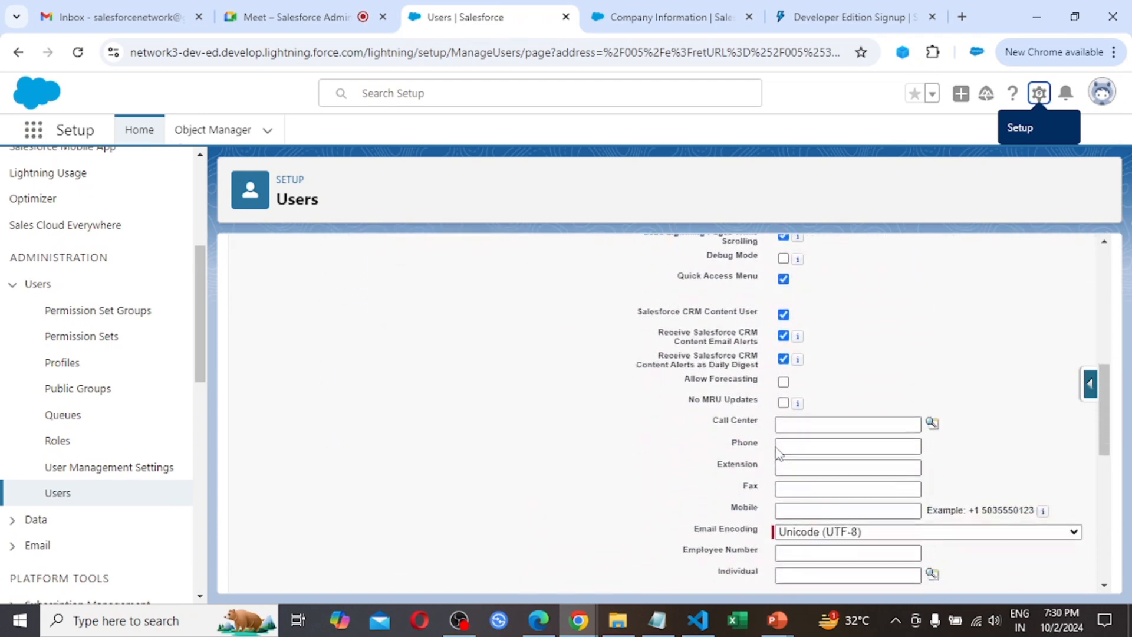
scroll(778, 453, "down", 8)
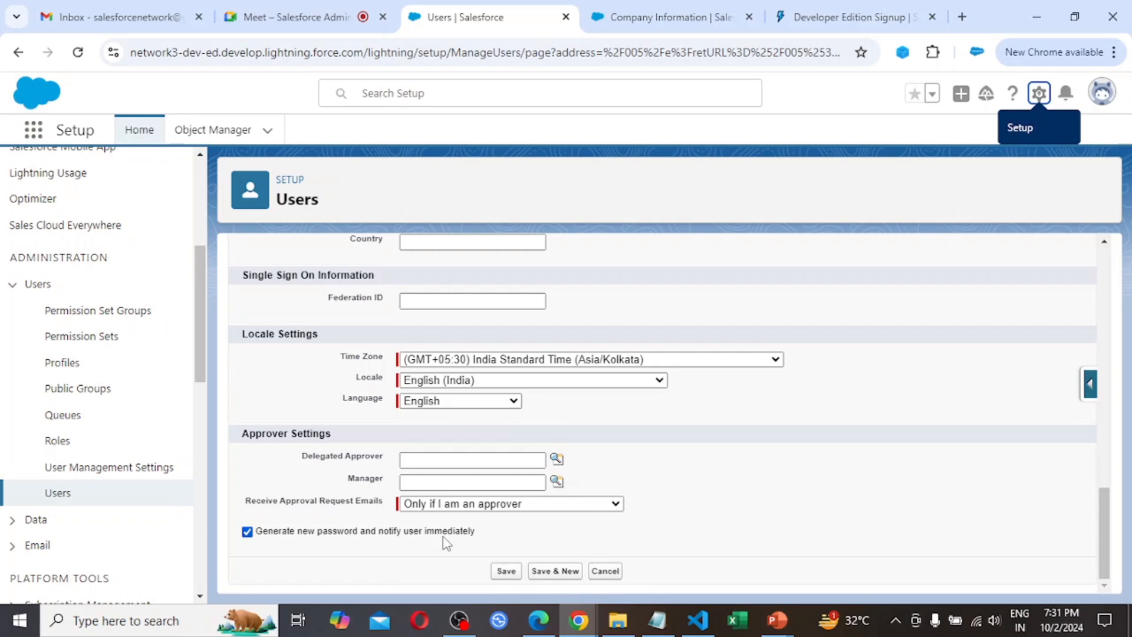
scroll(446, 543, "up", 15)
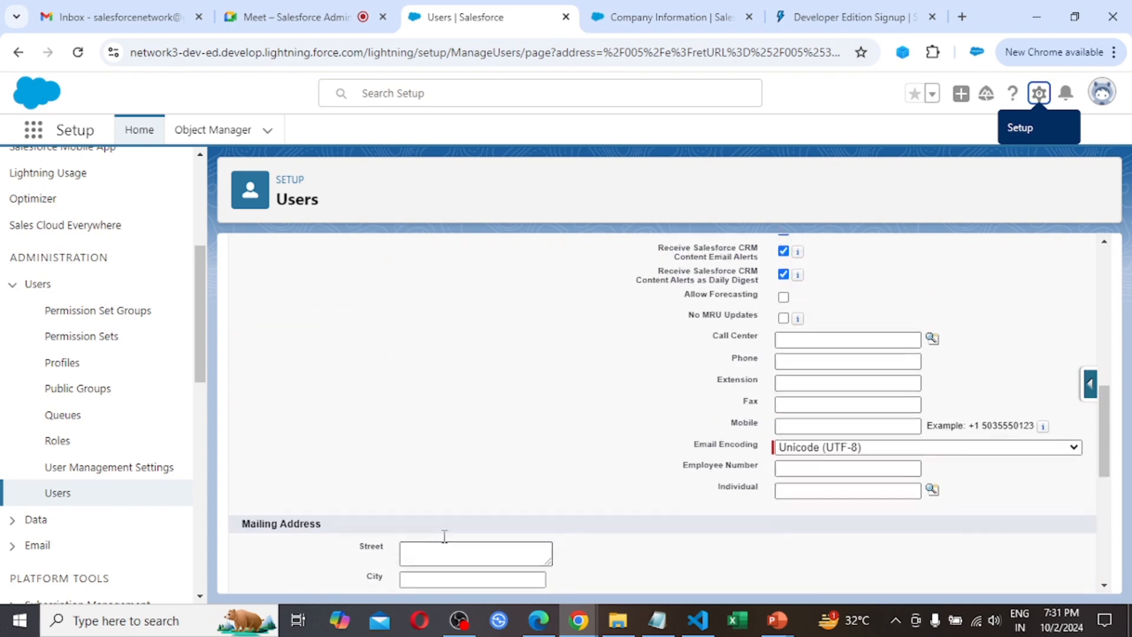
scroll(447, 543, "up", 2)
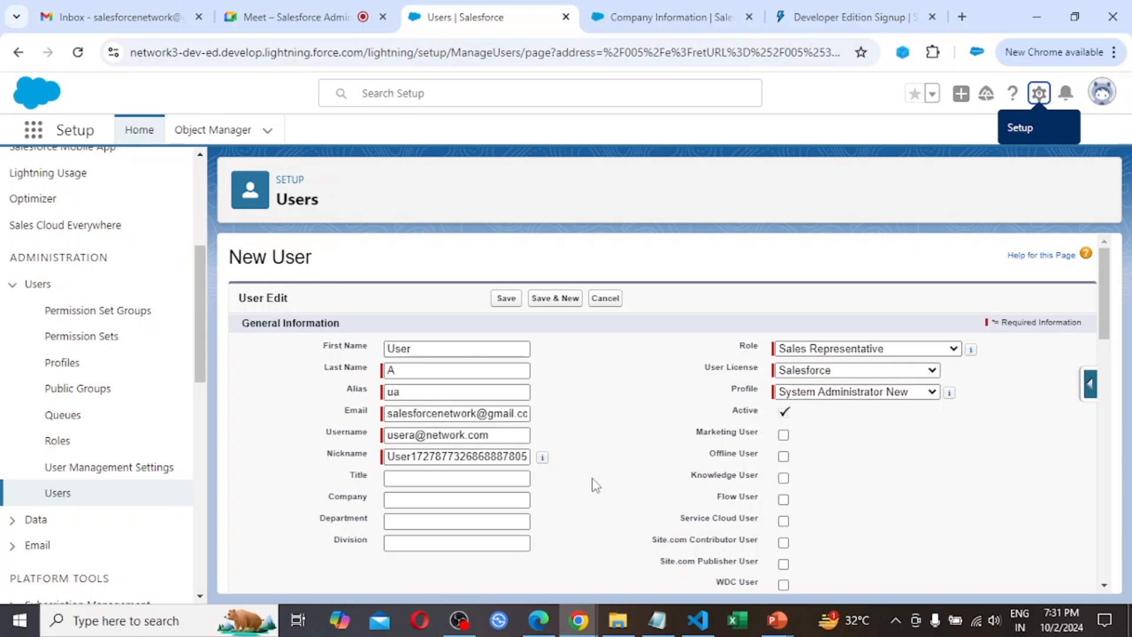
scroll(594, 481, "down", 3)
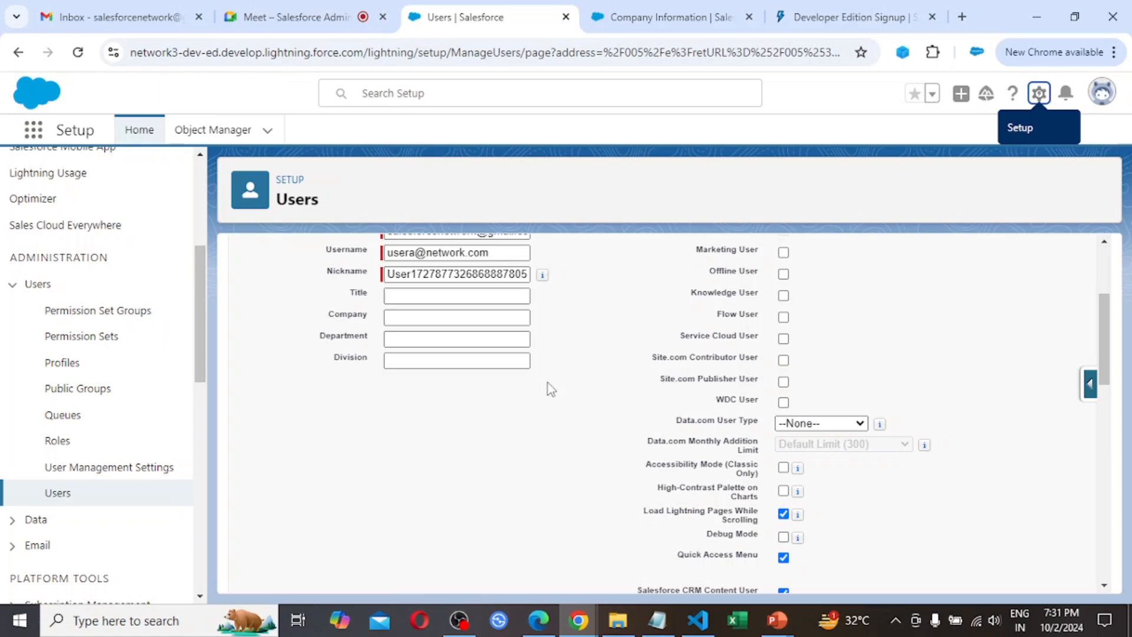
scroll(547, 383, "up", 3)
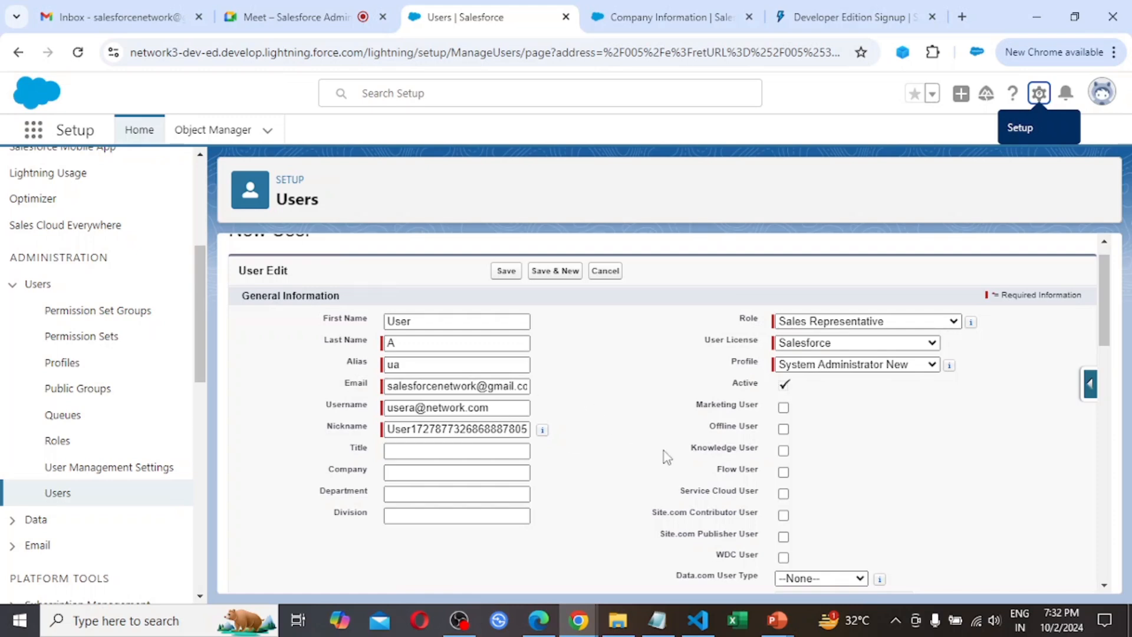
scroll(664, 450, "down", 10)
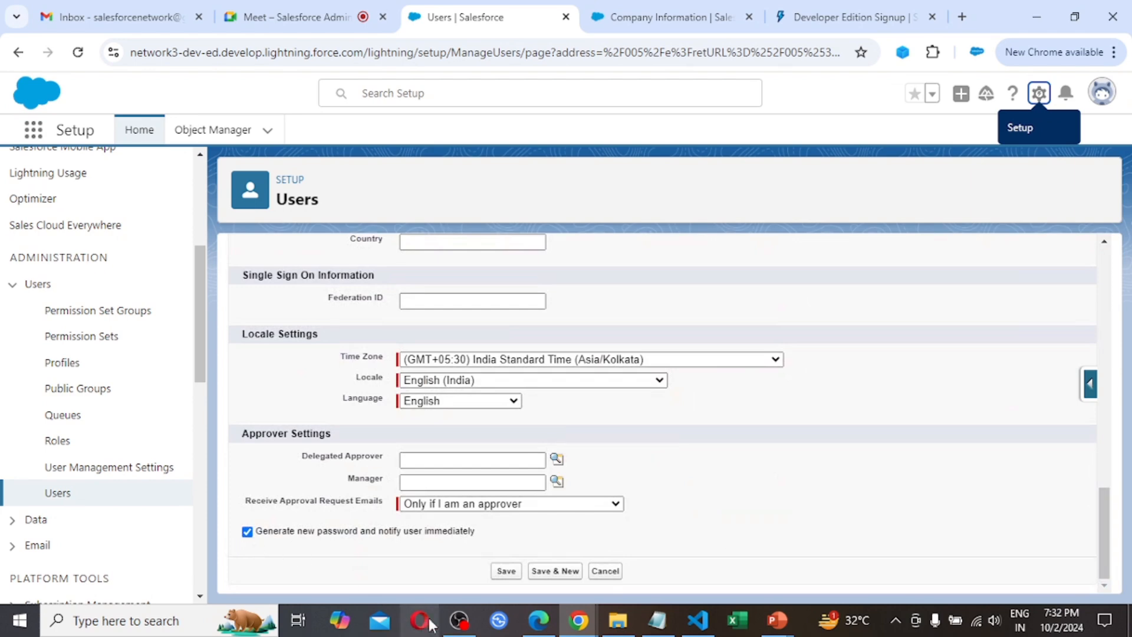
left_click(506, 572)
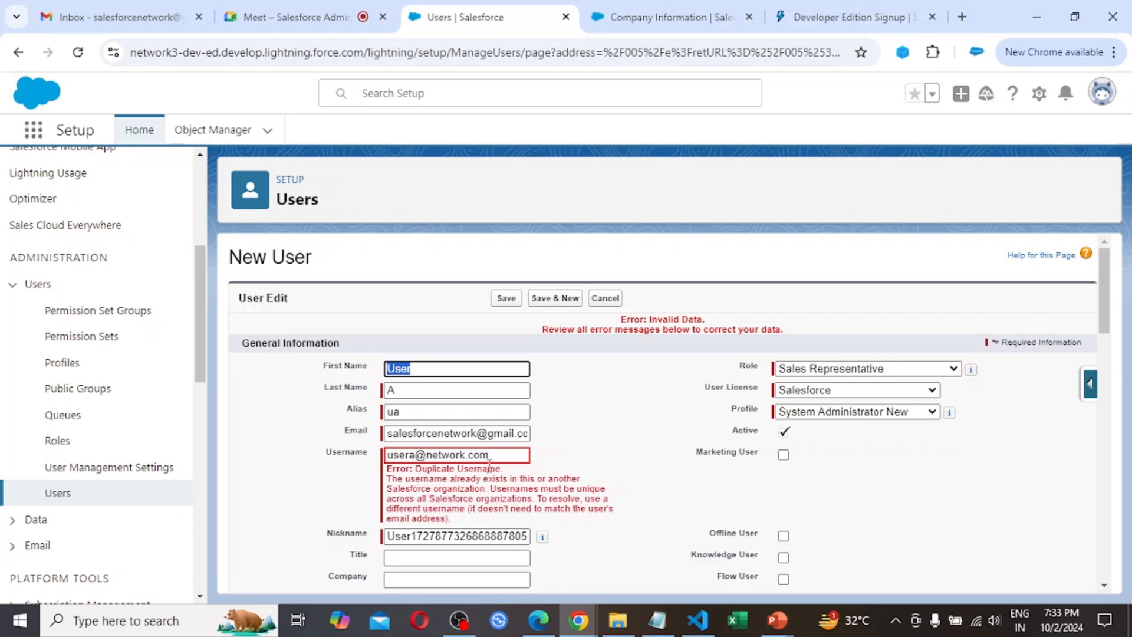
Make the username unique by inserting "salesforce" before "network" in its domain, and save the new user
left_click(429, 458)
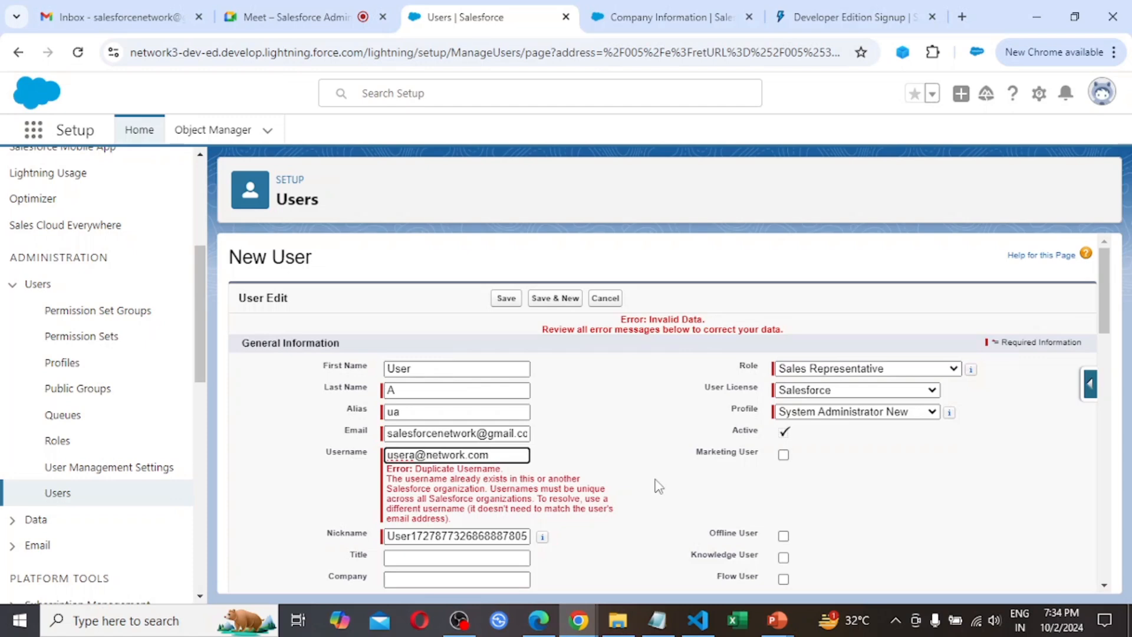
type("salesforce")
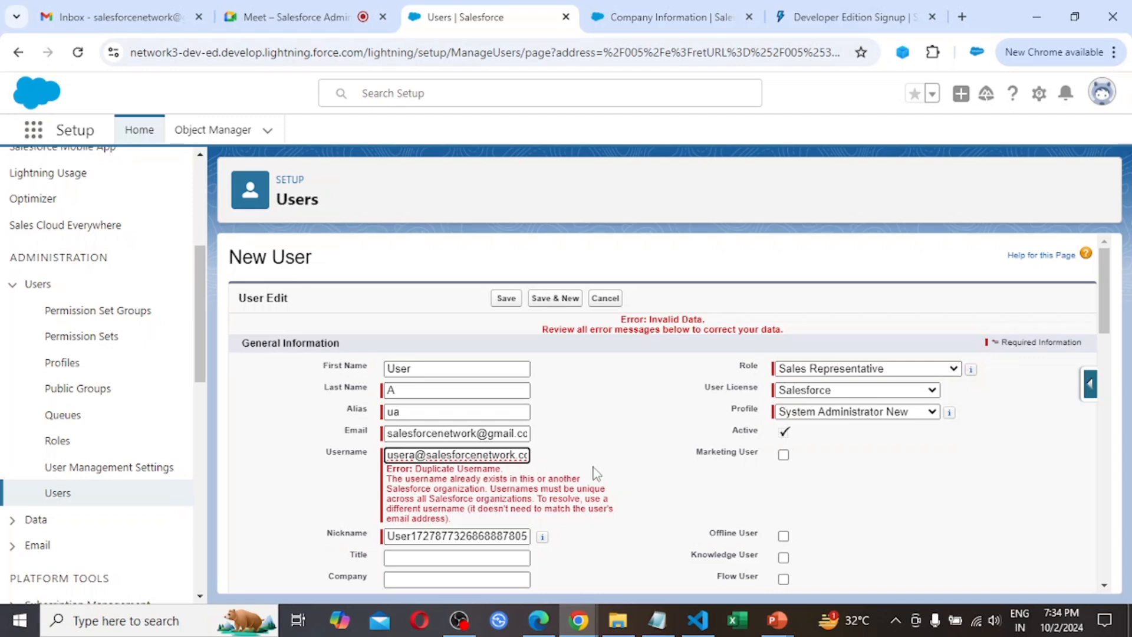
scroll(653, 470, "down", 5)
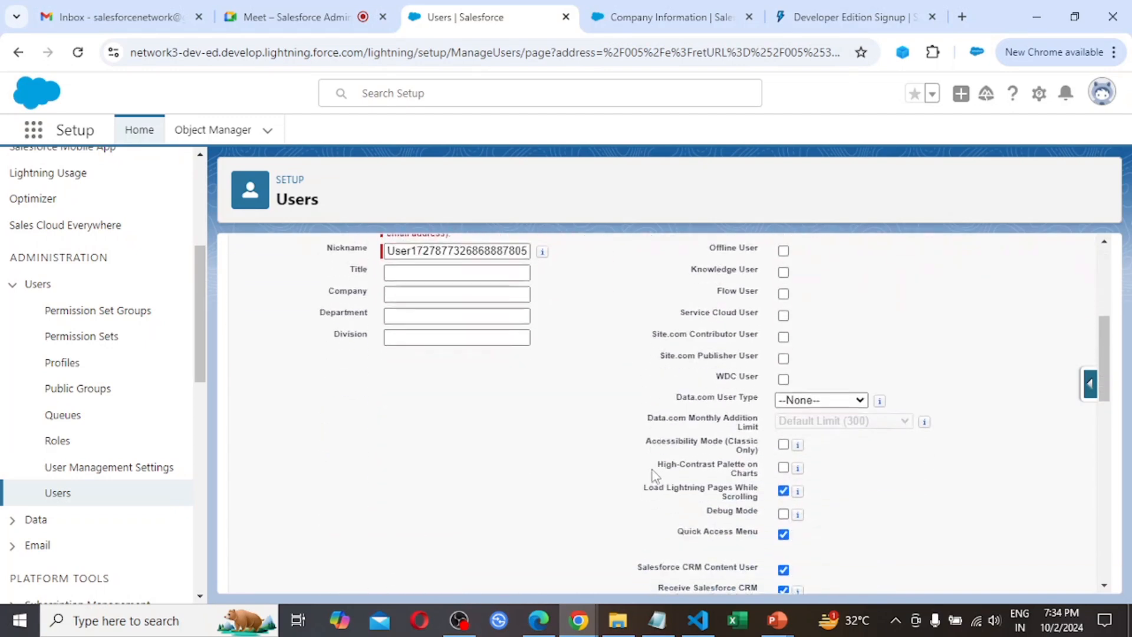
scroll(653, 472, "down", 10)
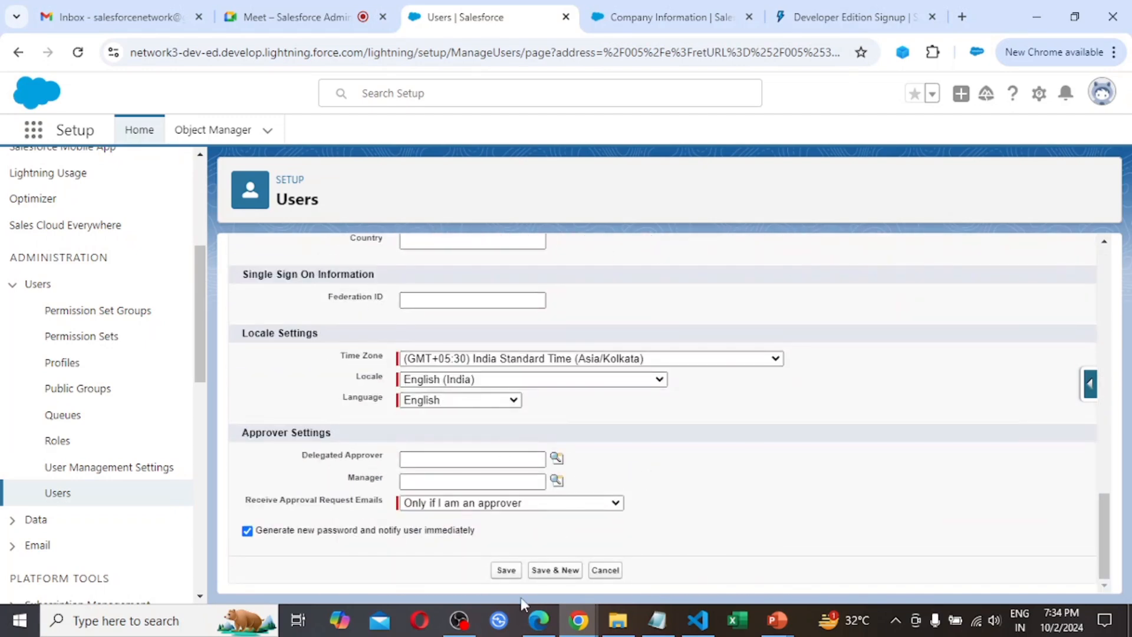
left_click(507, 571)
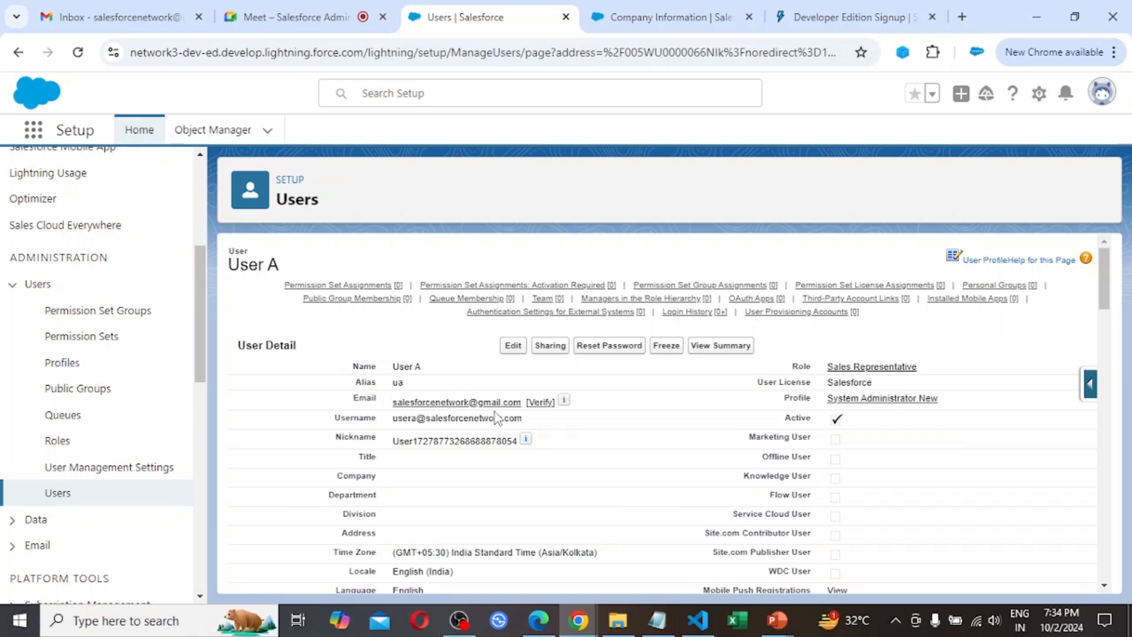
Switch to Gmail, open the "Welcome to Salesforce: Verify your account" message and follow its account verification through to the password change form
left_click(141, 12)
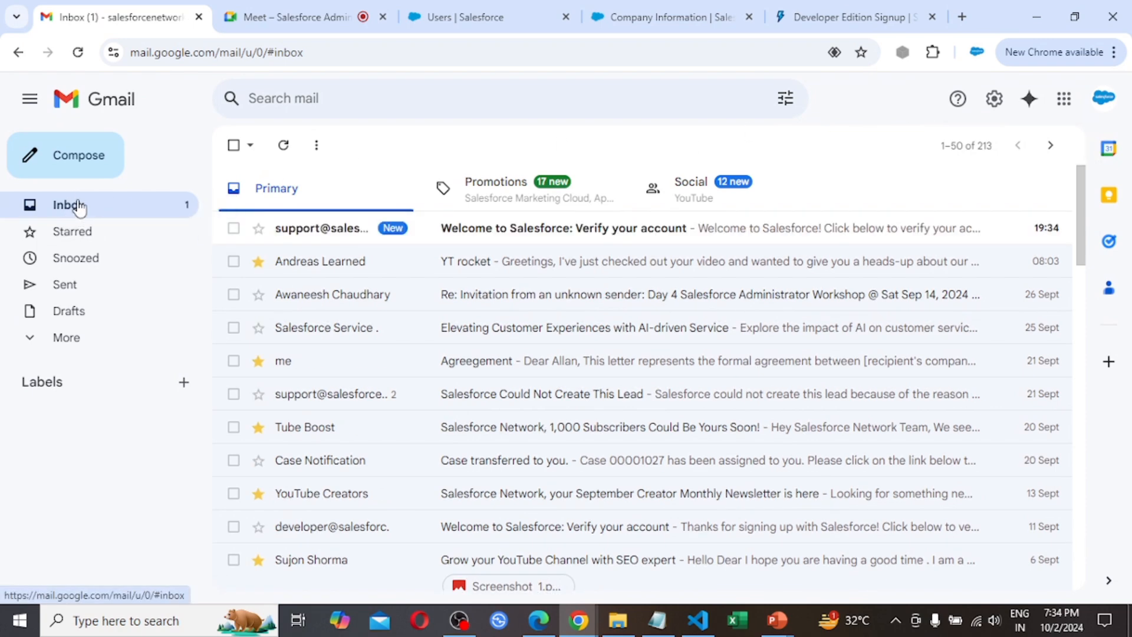
left_click(80, 206)
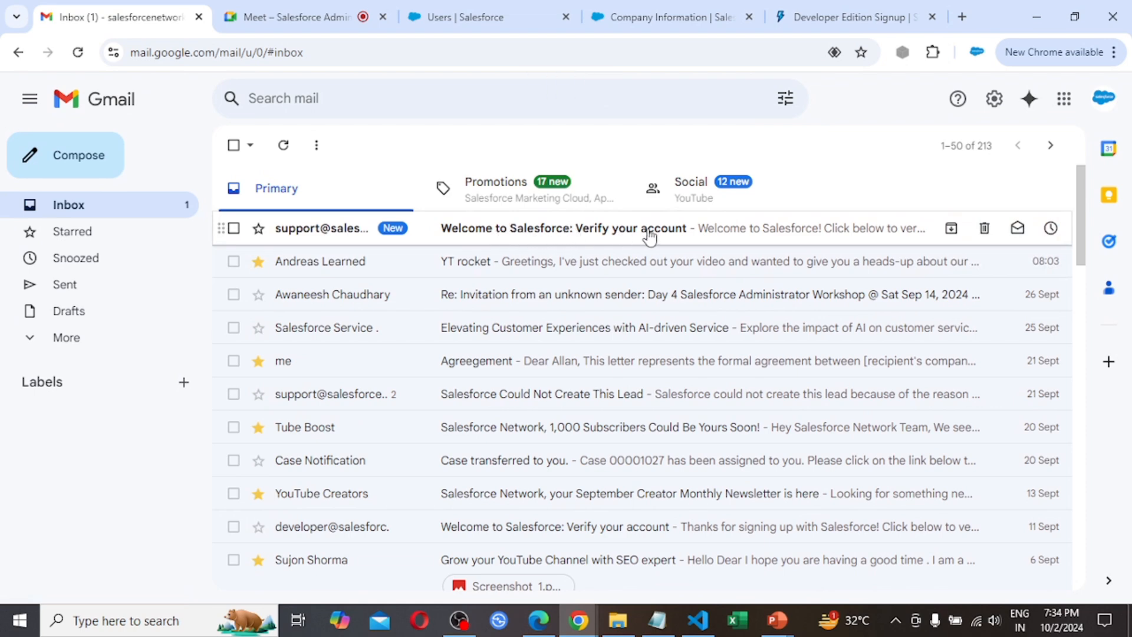
left_click(611, 234)
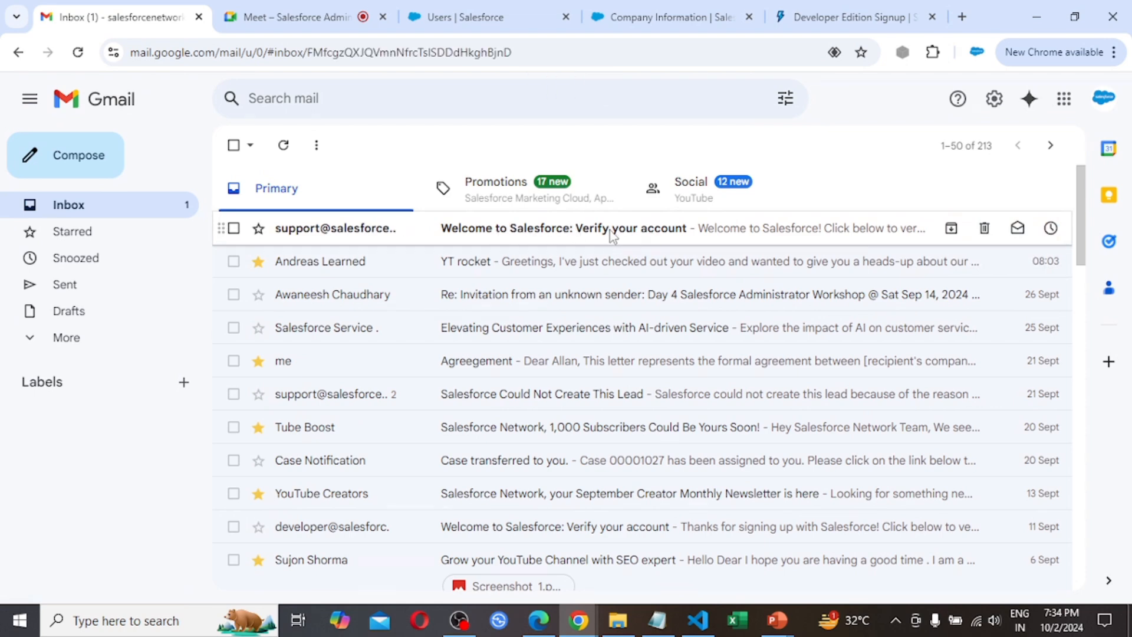
scroll(636, 452, "down", 4)
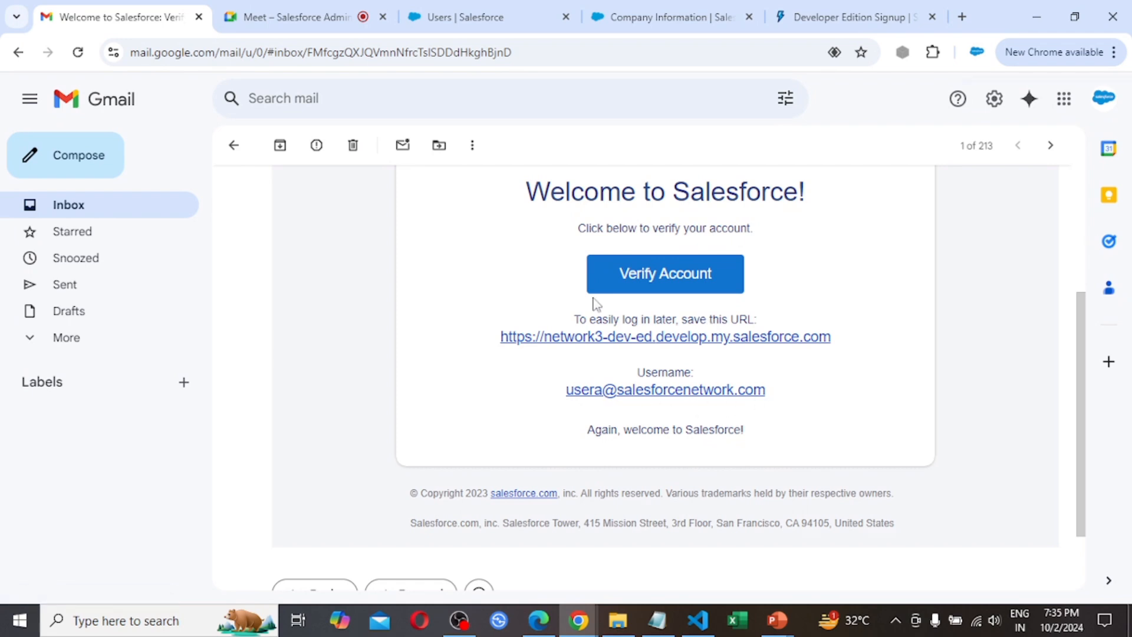
left_click(636, 273)
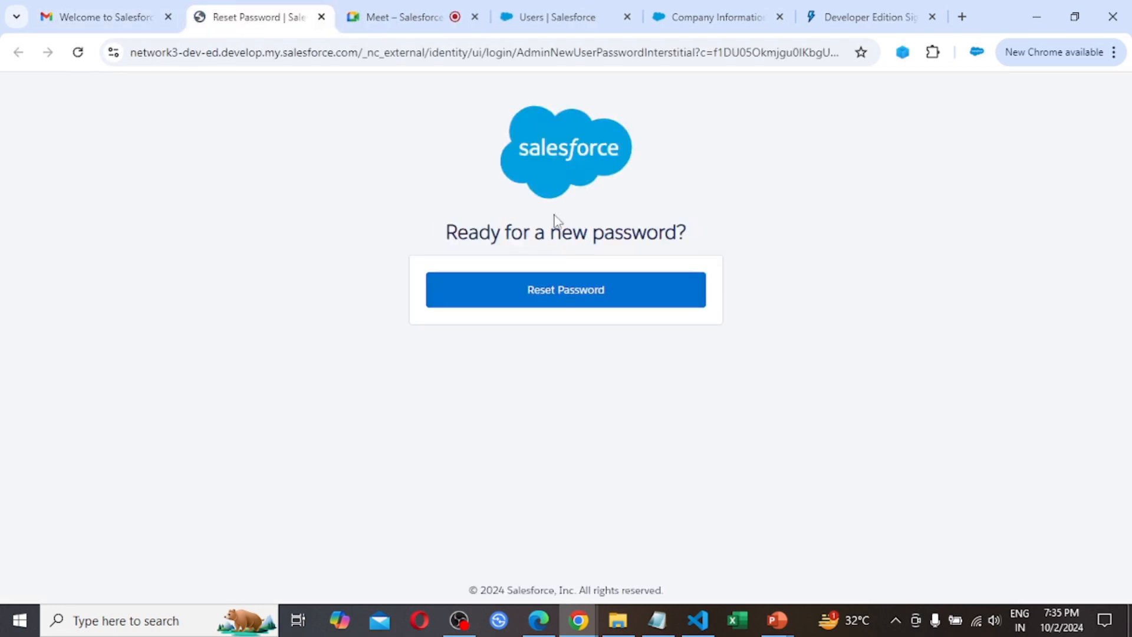
left_click(589, 301)
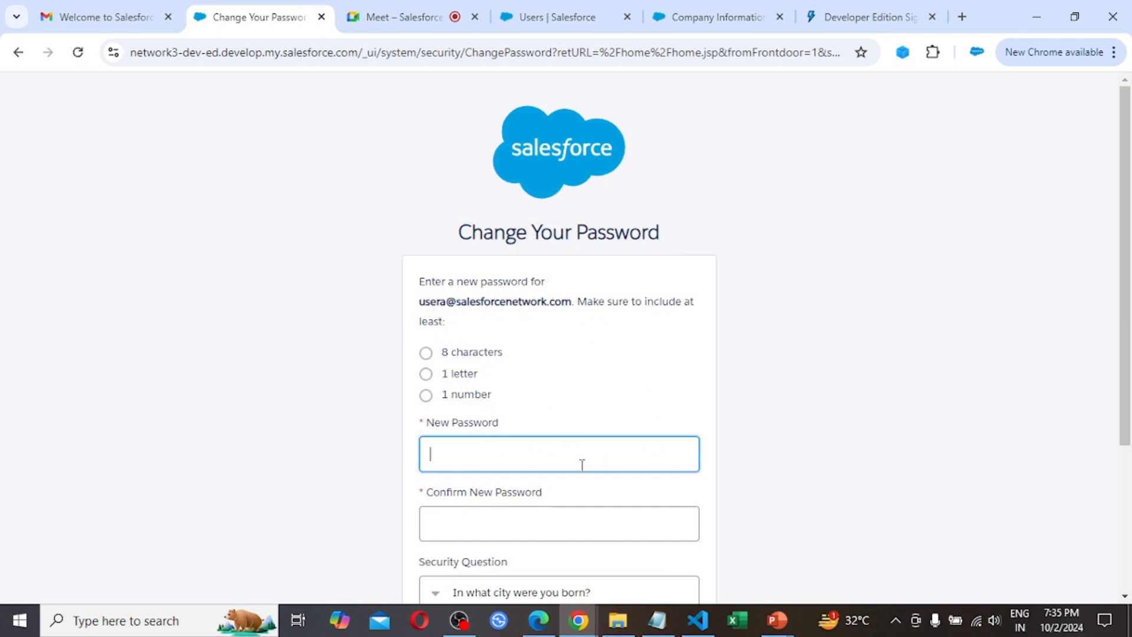
Enter a new password for the new user account and repeat it in the confirmation field
left_click(488, 458)
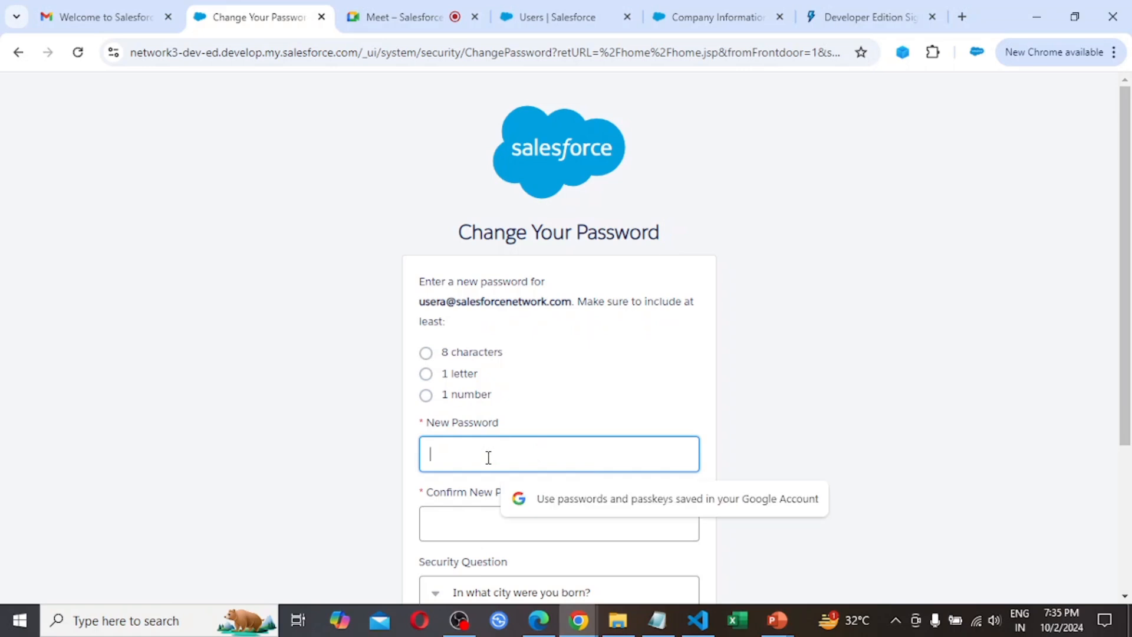
type("********")
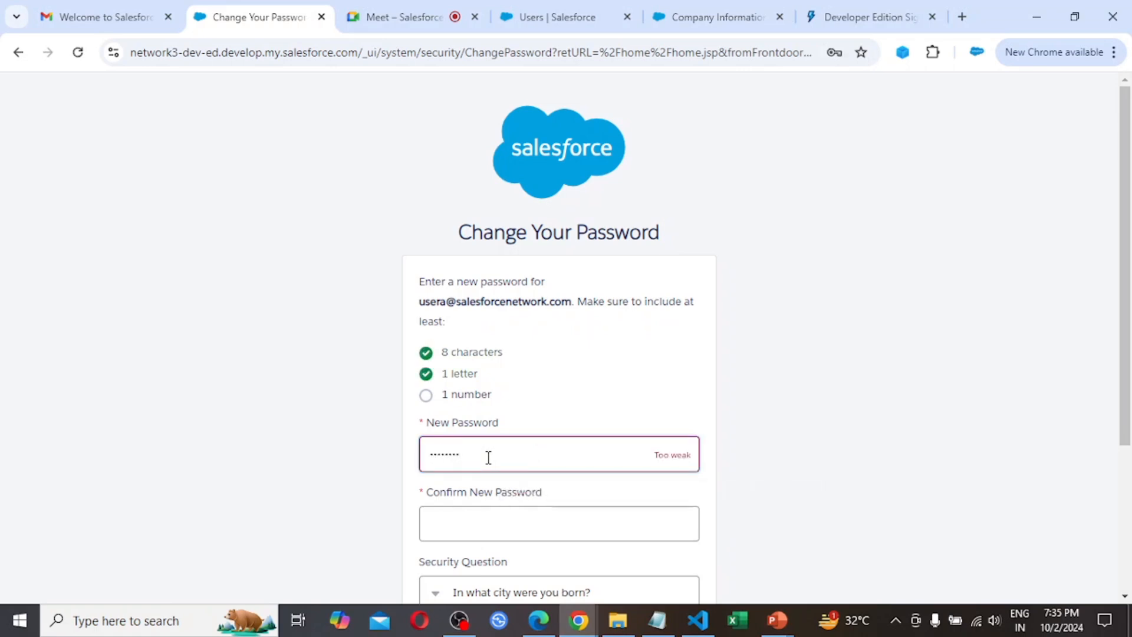
type("**")
key("Tab")
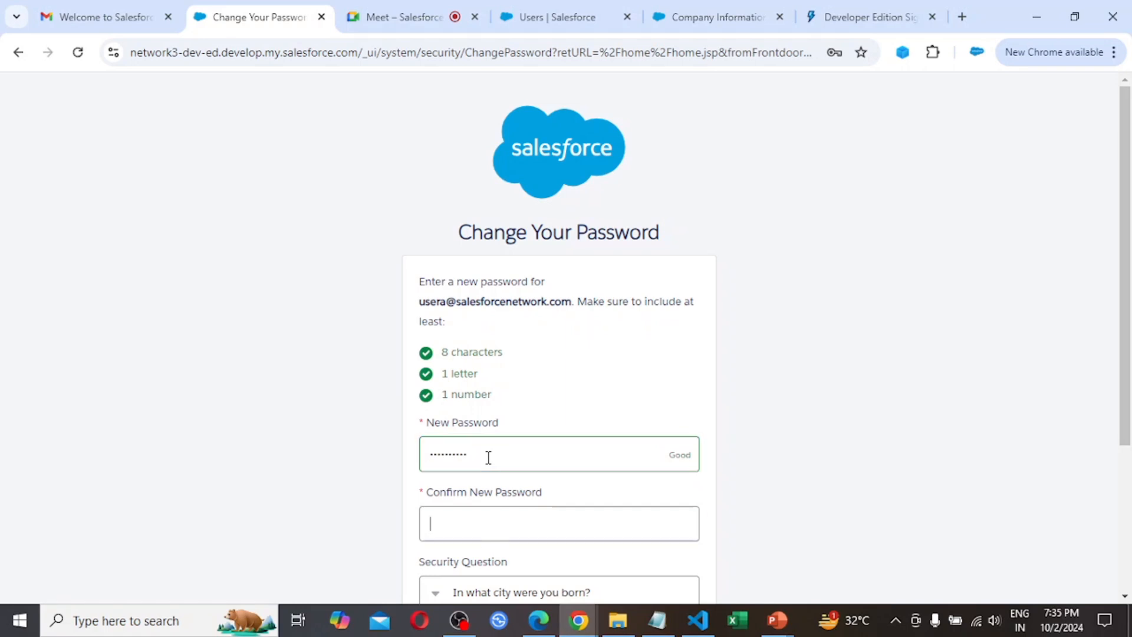
type("*****")
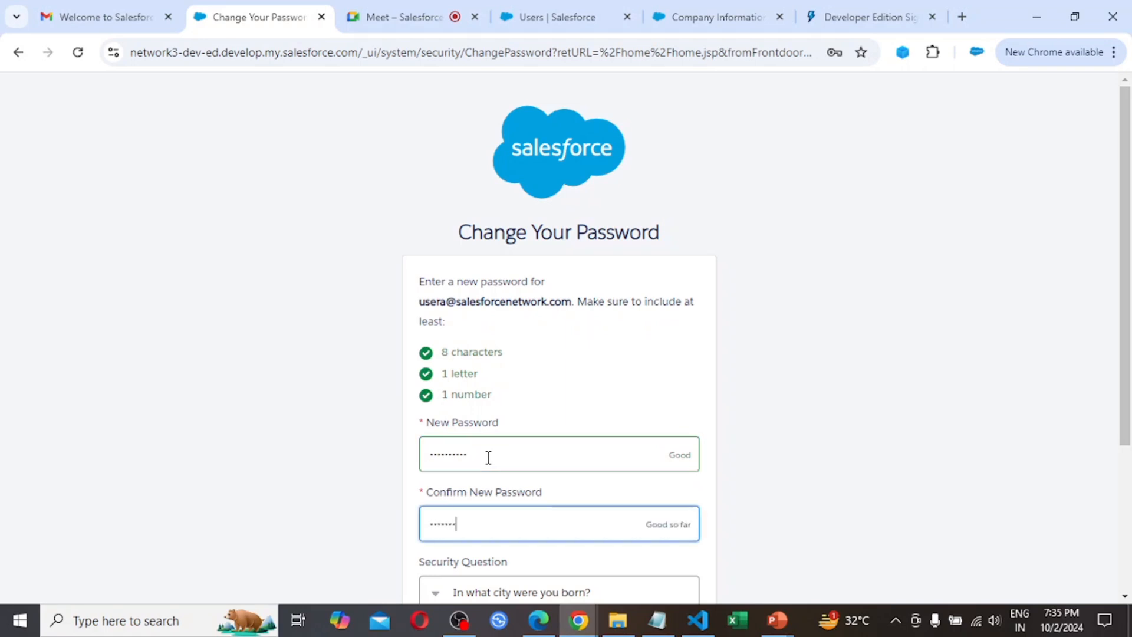
key("Tab")
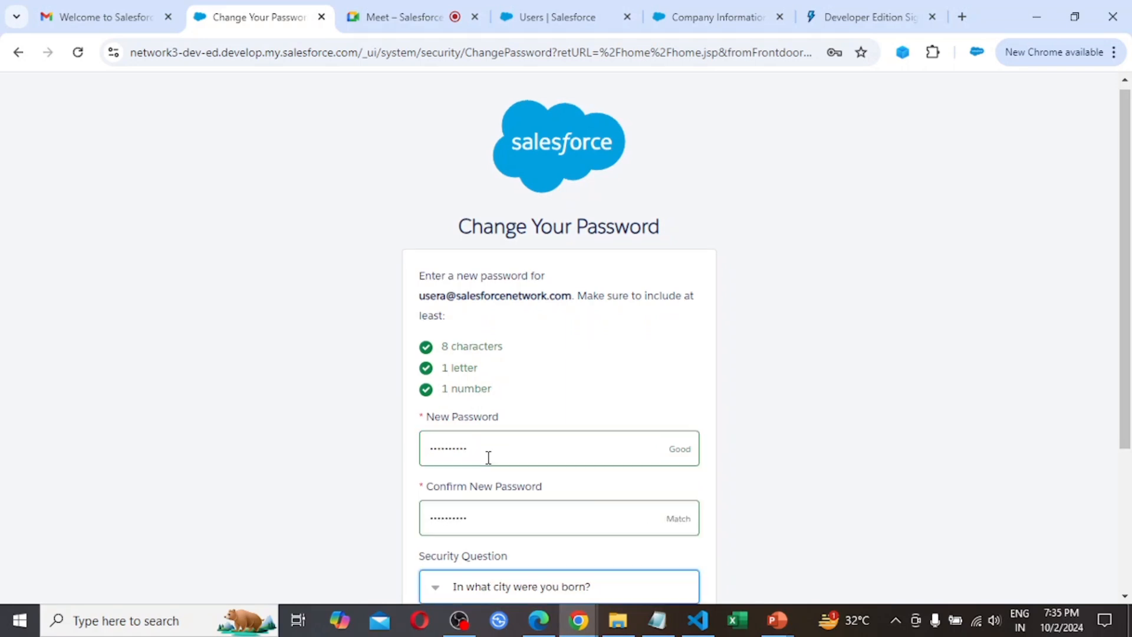
Select the security question "In what city was your first job?", fill in its answer, submit the password change and dismiss the notices
scroll(661, 549, "down", 2)
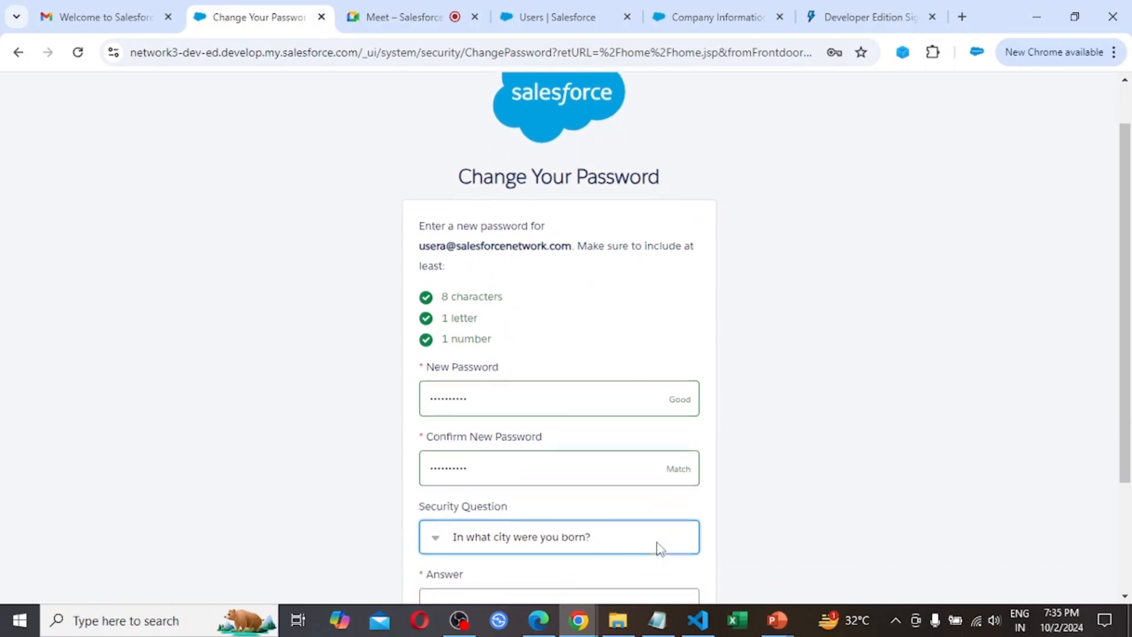
left_click(621, 462)
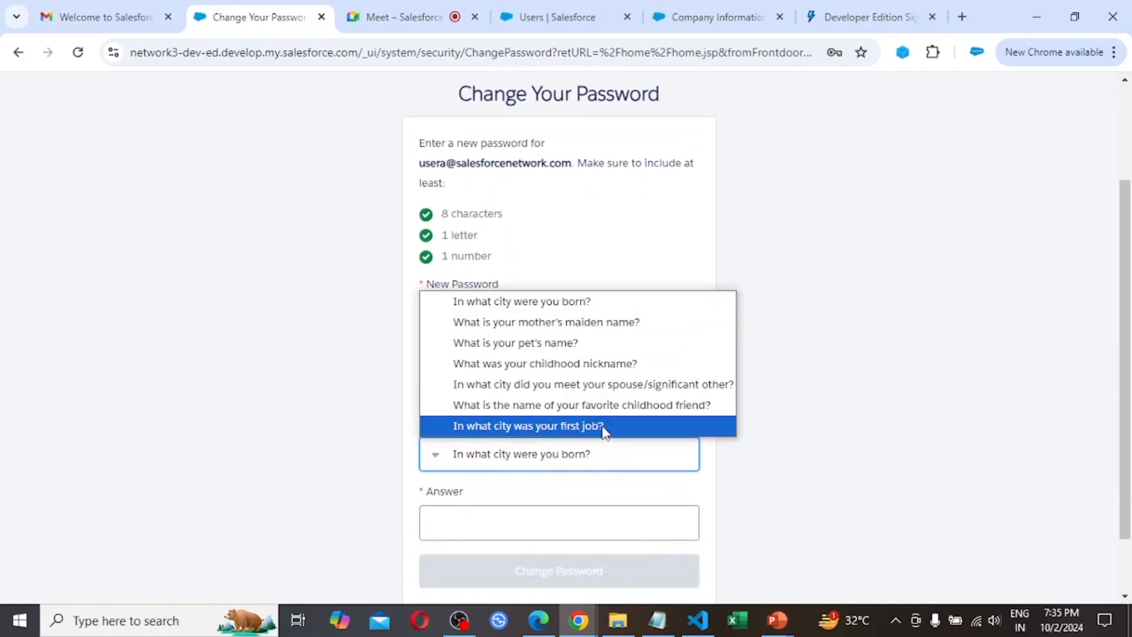
left_click(627, 429)
left_click(441, 529)
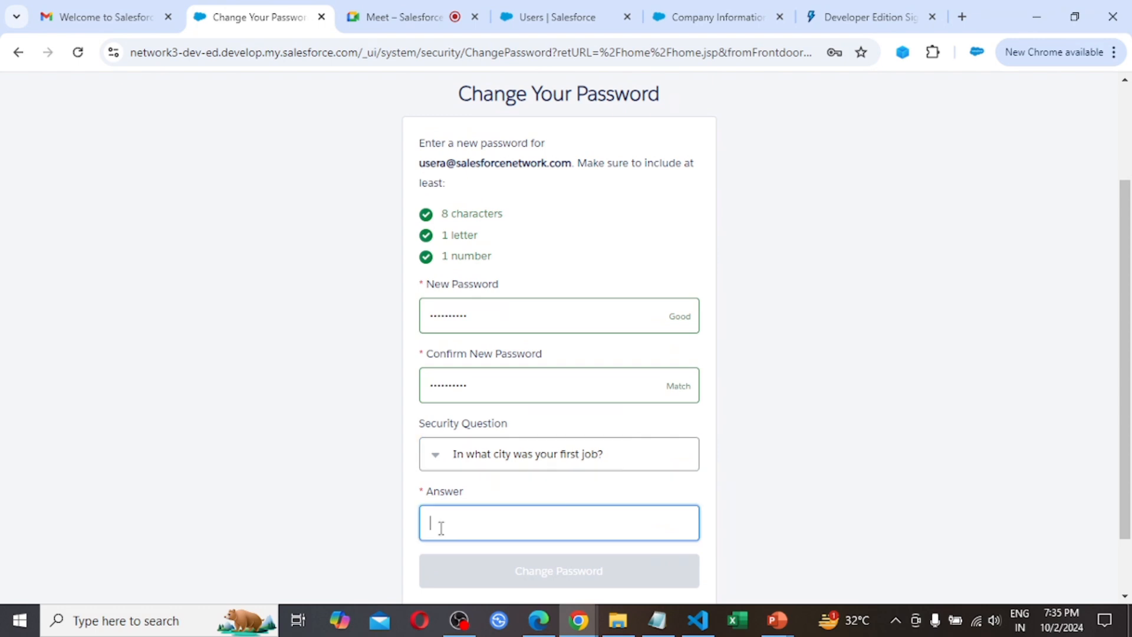
type("Lo")
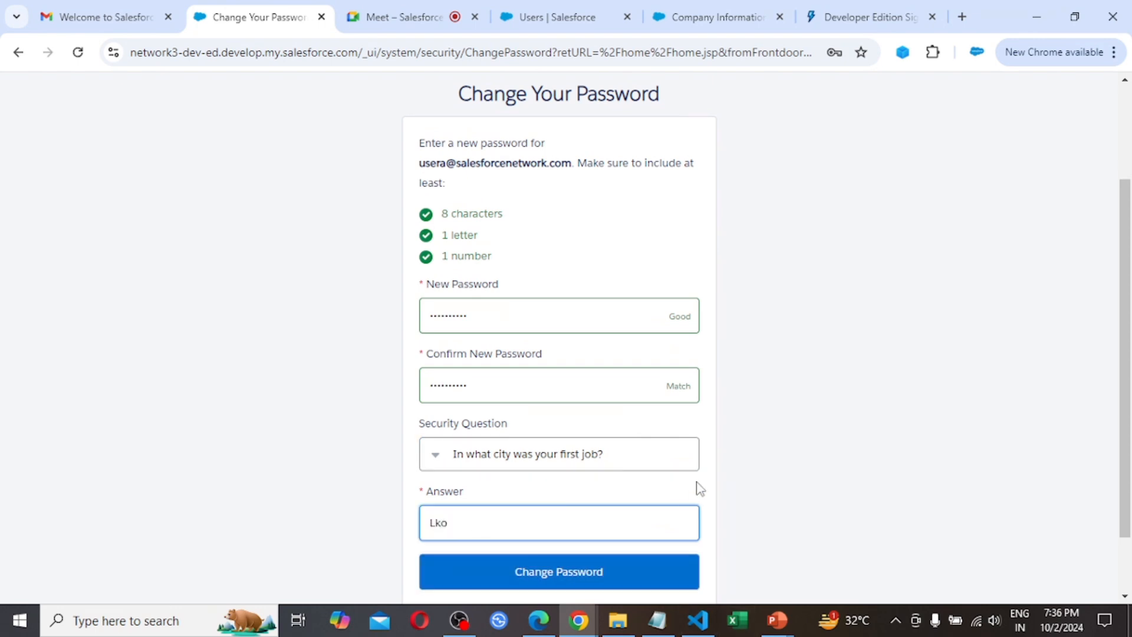
scroll(853, 473, "down", 1)
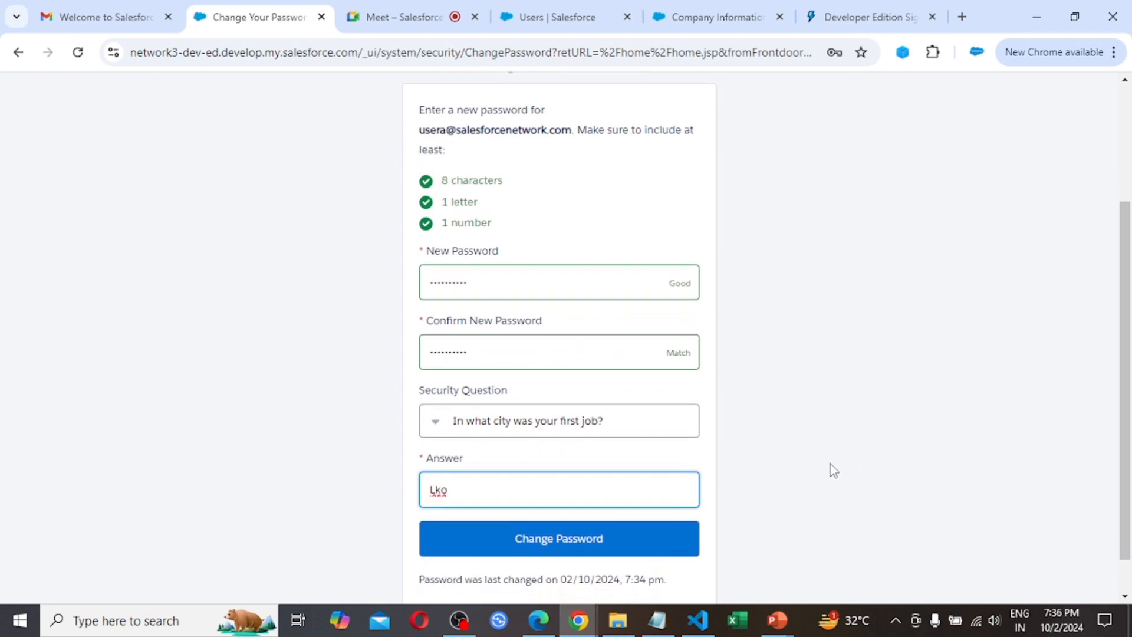
left_click(597, 547)
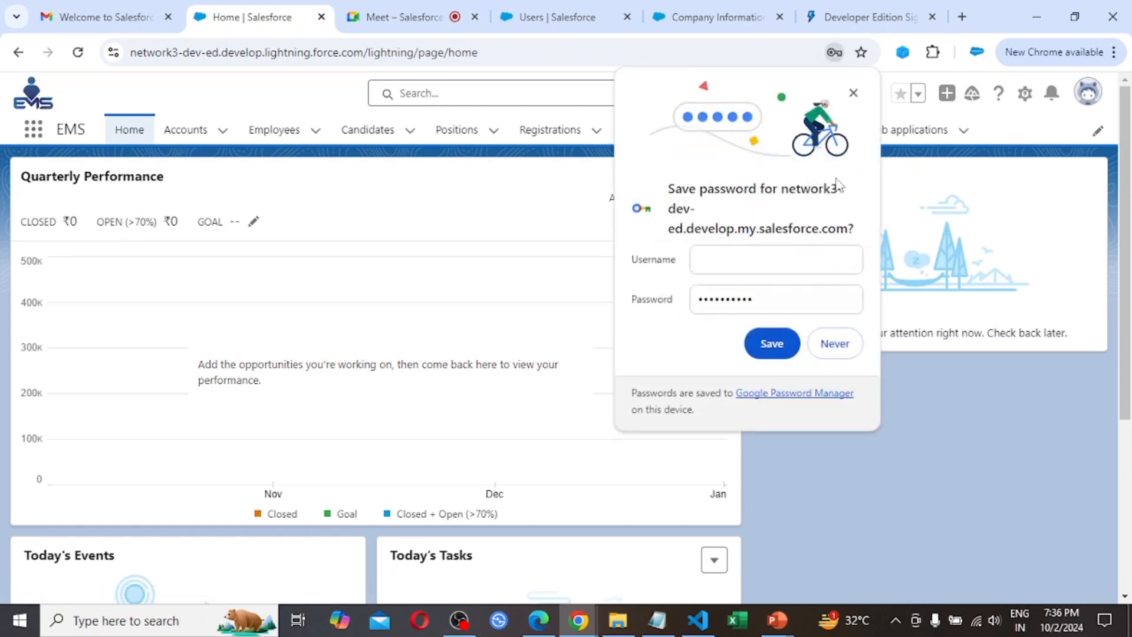
left_click(853, 93)
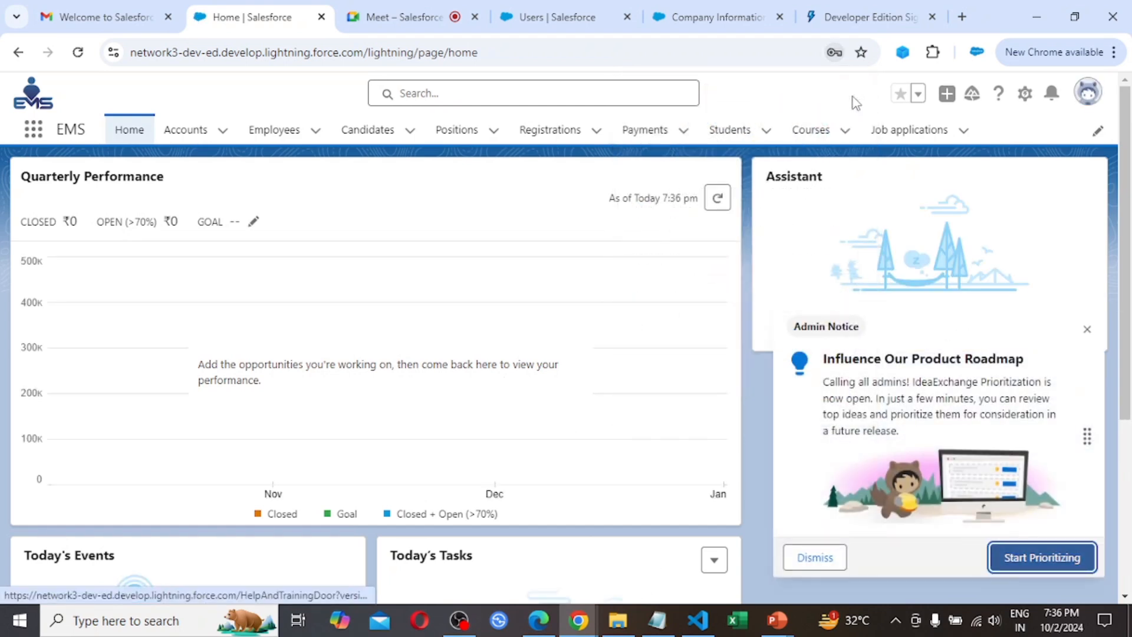
left_click(1089, 332)
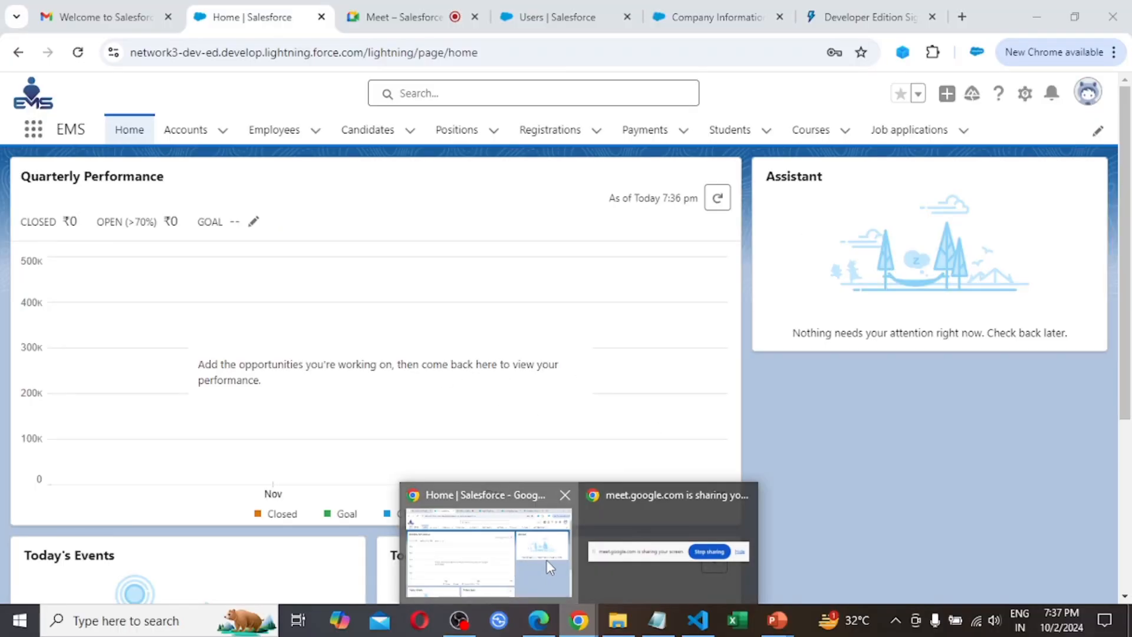
Return from the assignment slide to Salesforce and check which user is logged in
left_click(546, 560)
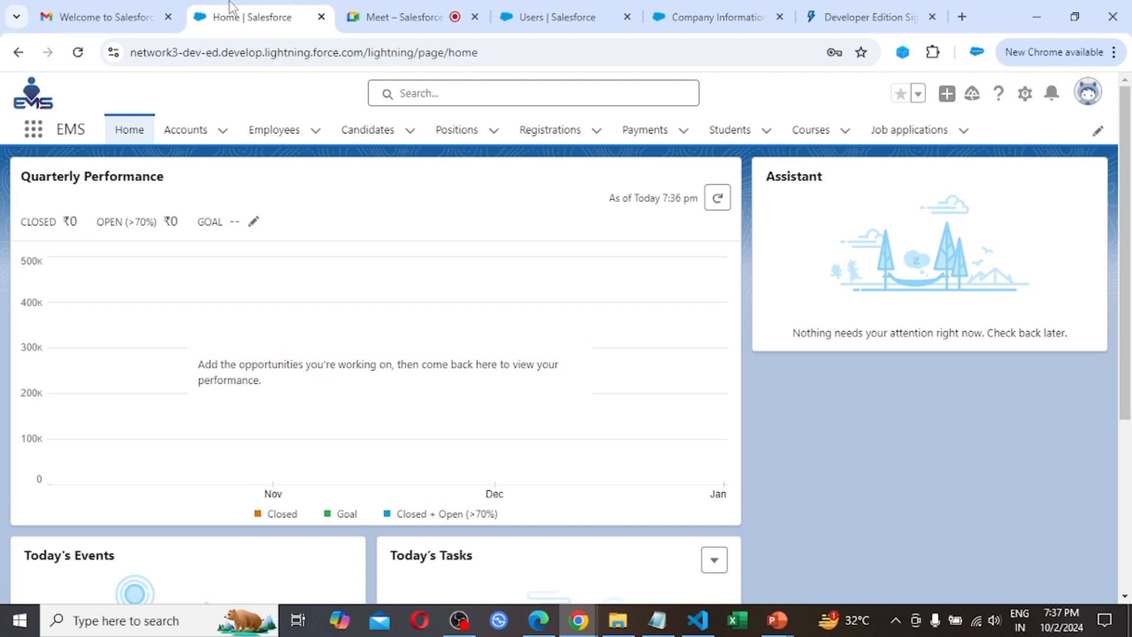
left_click(1091, 97)
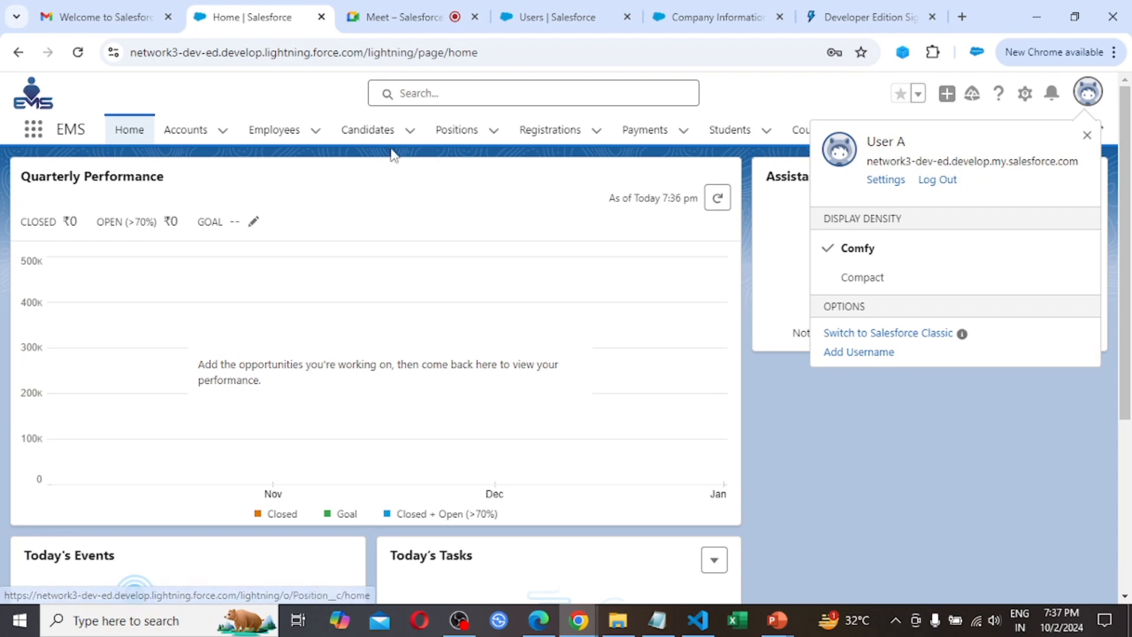
left_click(193, 95)
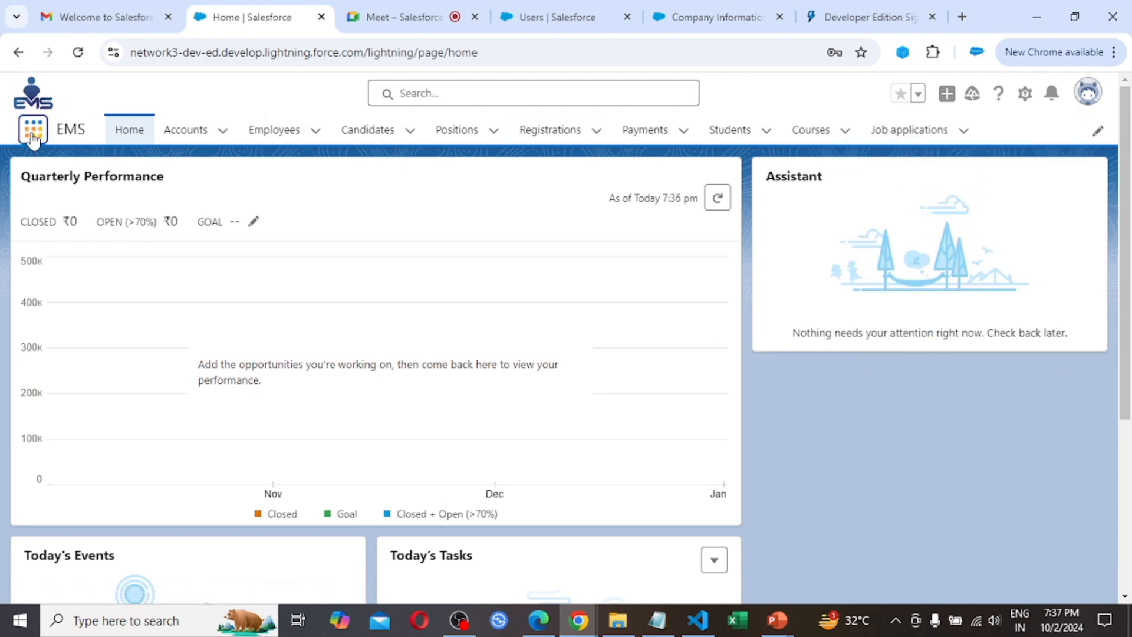
Examine the full list of apps available to User A in the App Launcher
left_click(34, 131)
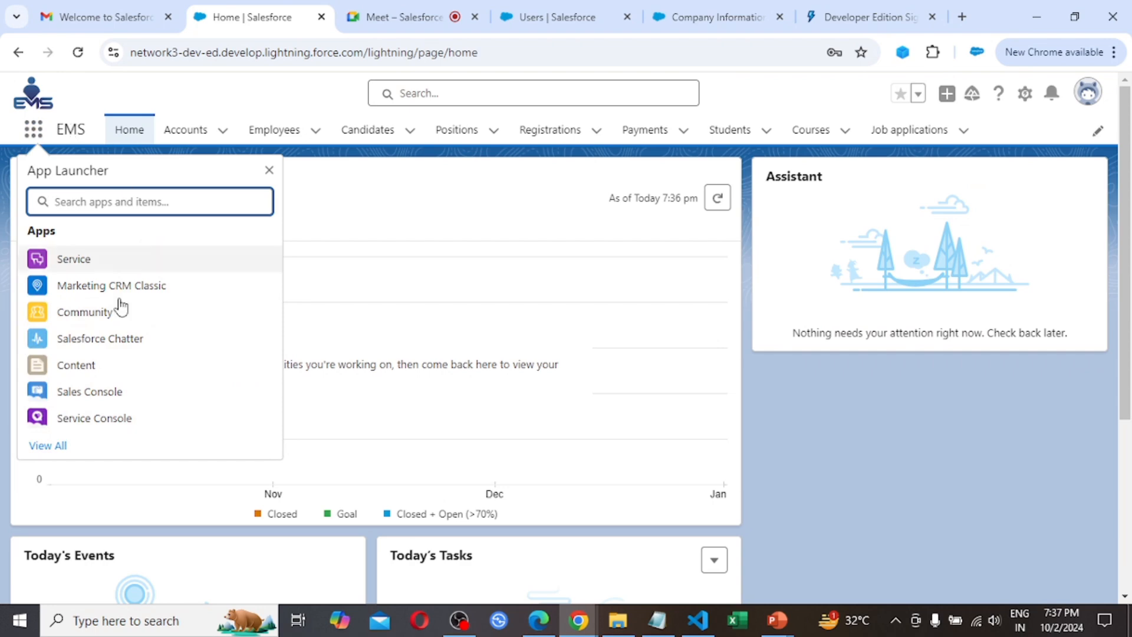
left_click(52, 448)
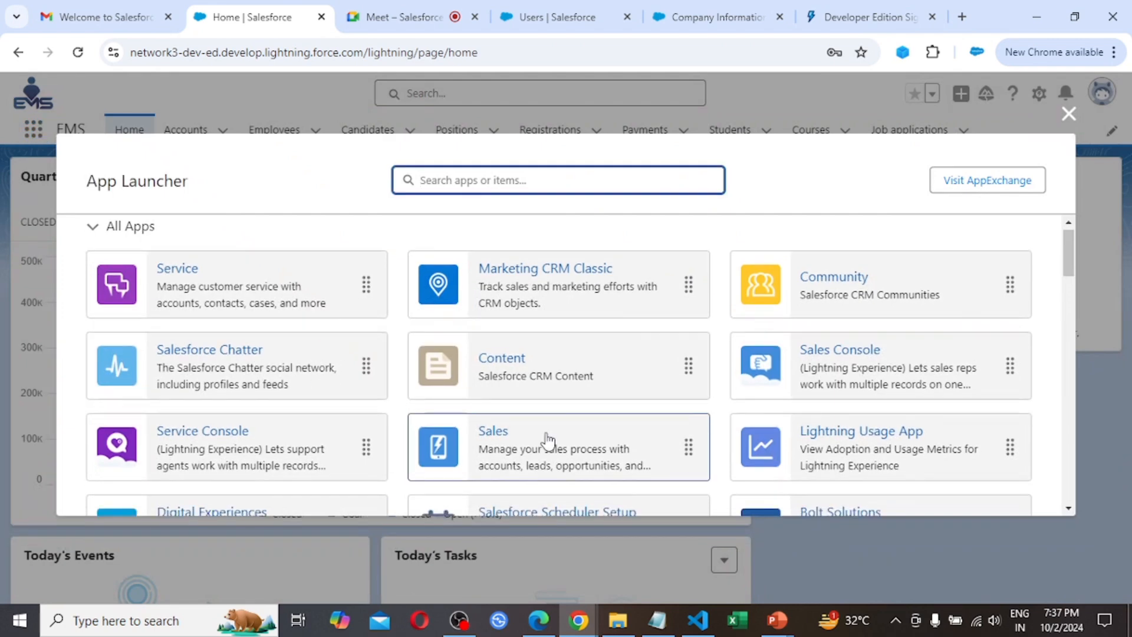
scroll(548, 442, "down", 3)
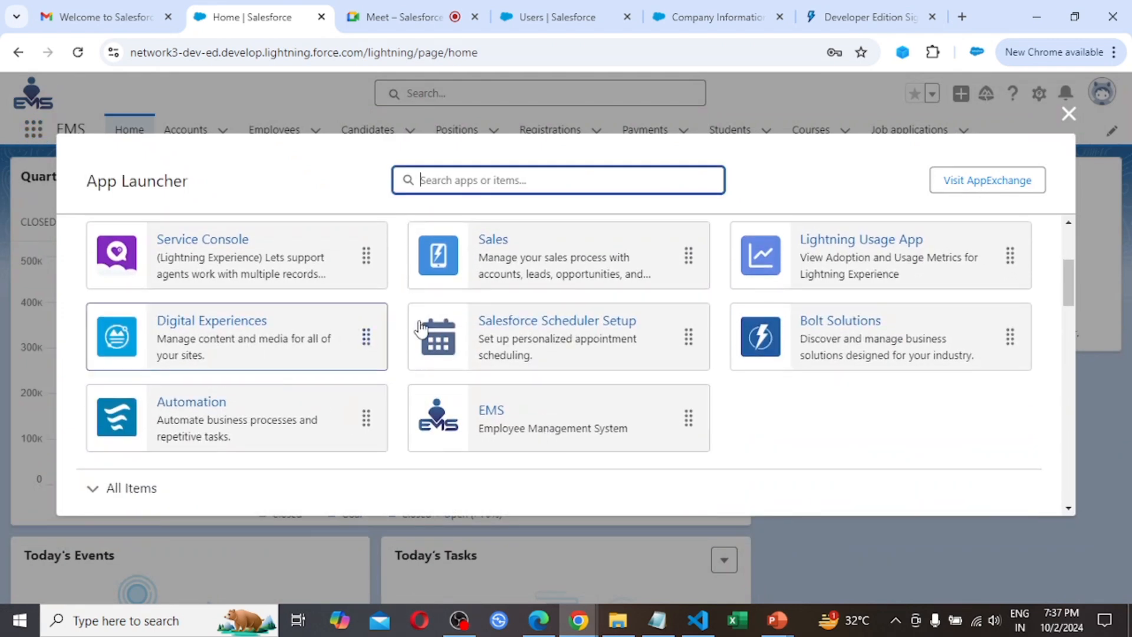
scroll(537, 315, "up", 2)
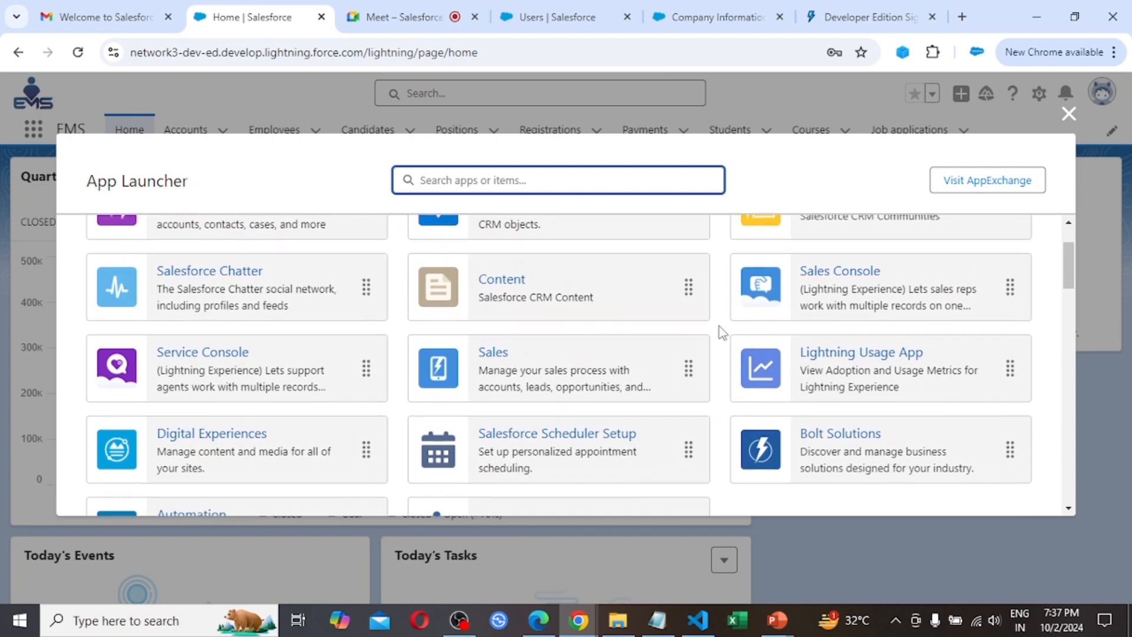
scroll(843, 347, "up", 2)
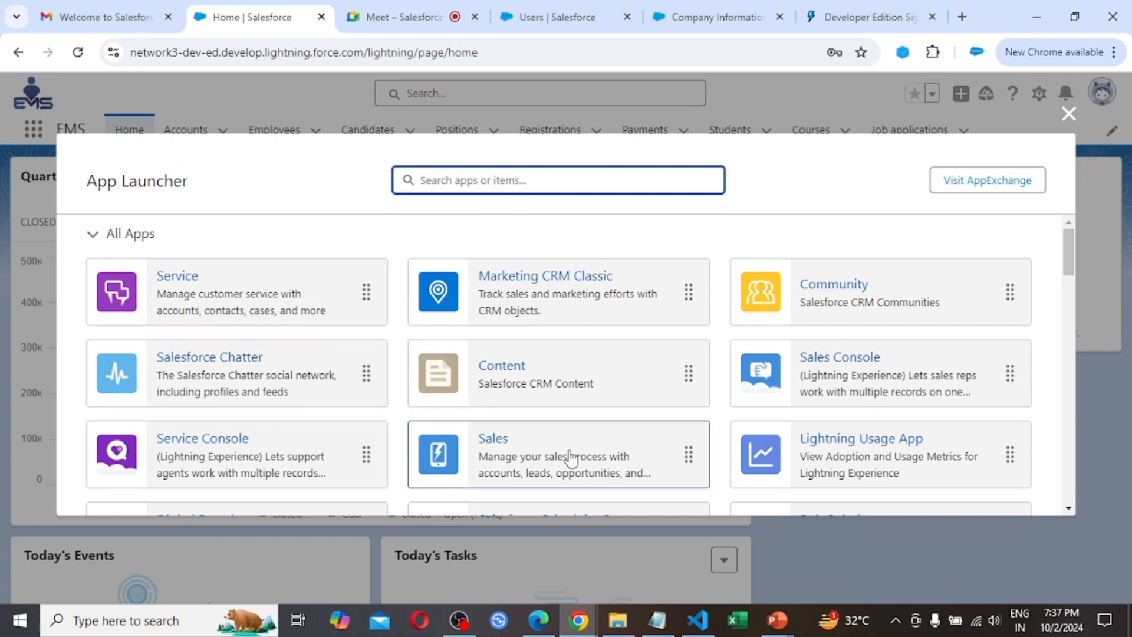
Open the Sales app and the Service app in turn to check User A's access to them
scroll(569, 462, "down", 1)
left_click(499, 369)
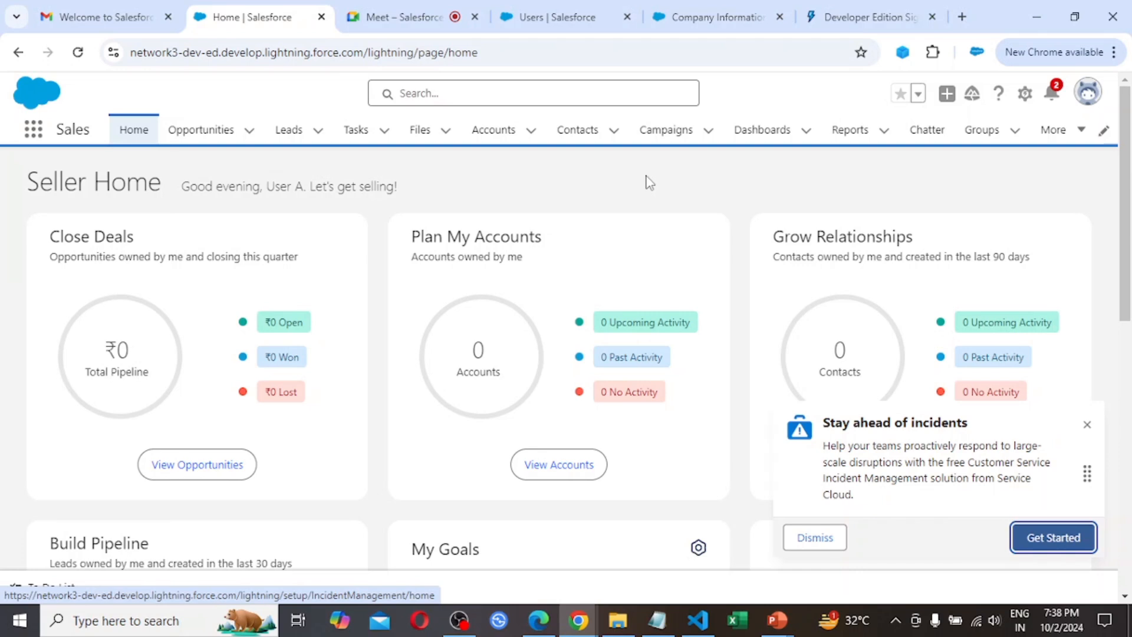
left_click(33, 130)
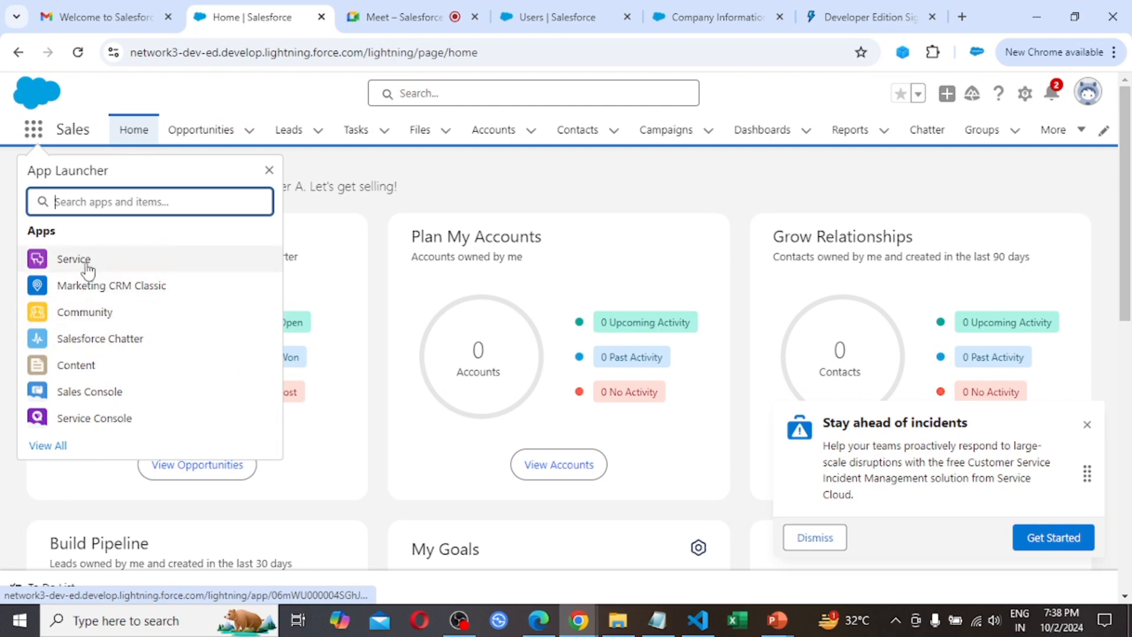
left_click(88, 270)
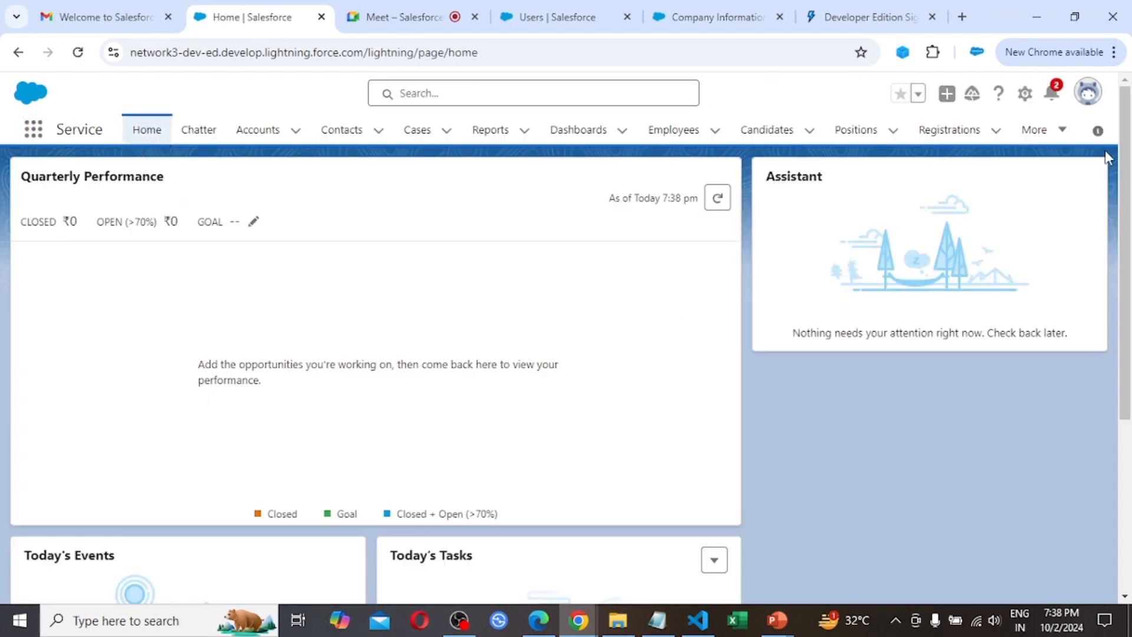
Log out of User A's session, close its login page and log in to Salesforce with the saved administrator account
left_click(1088, 93)
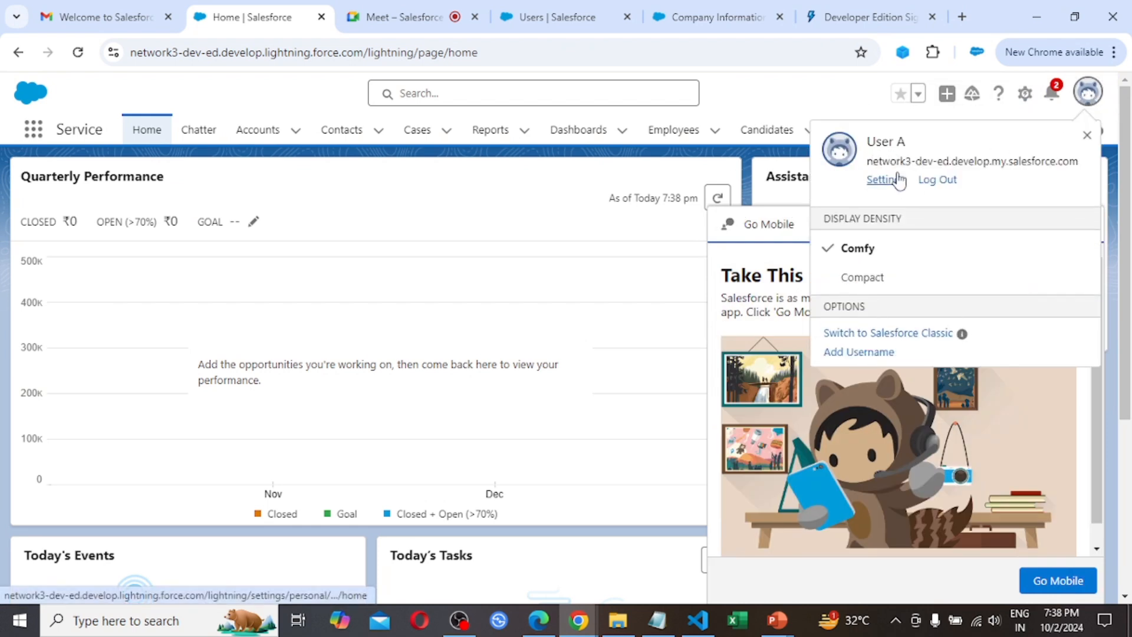
left_click(948, 184)
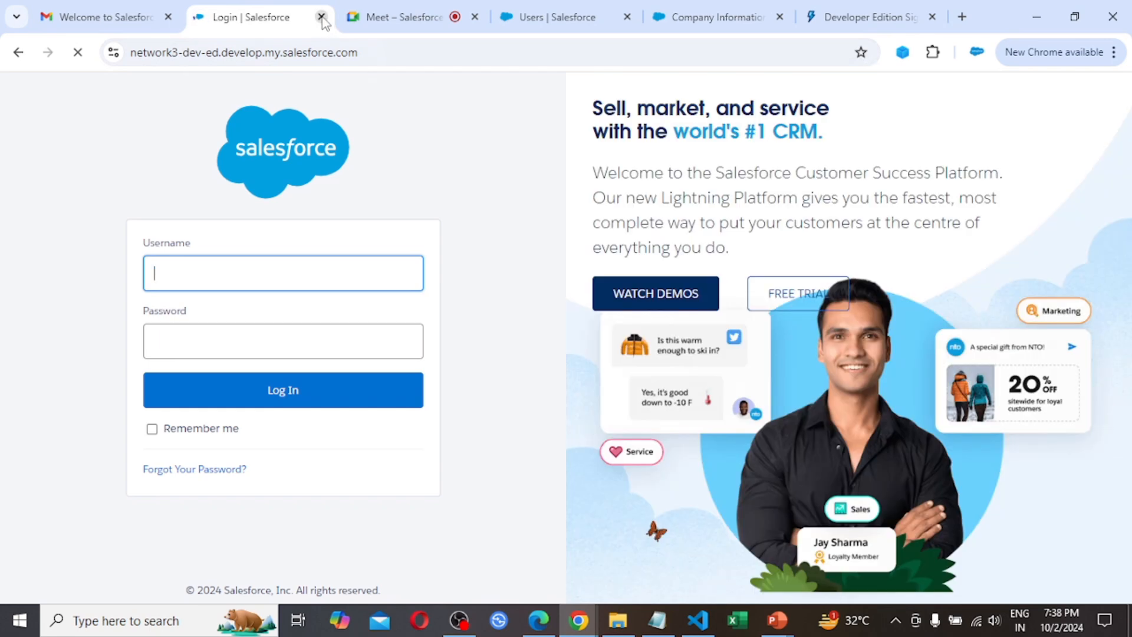
left_click(321, 17)
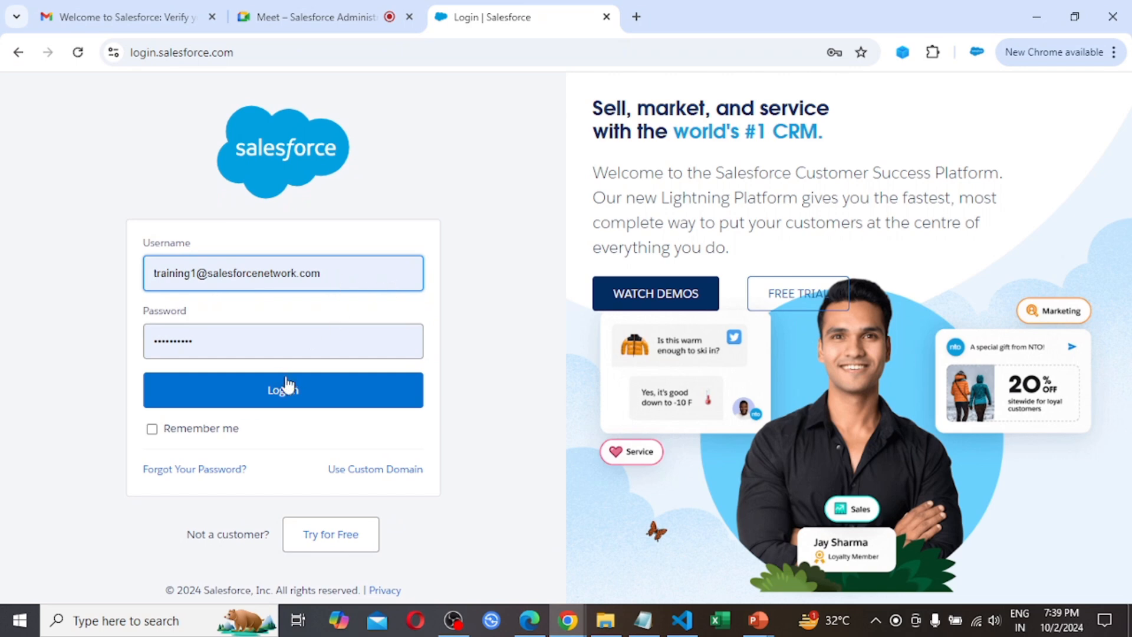
left_click(306, 402)
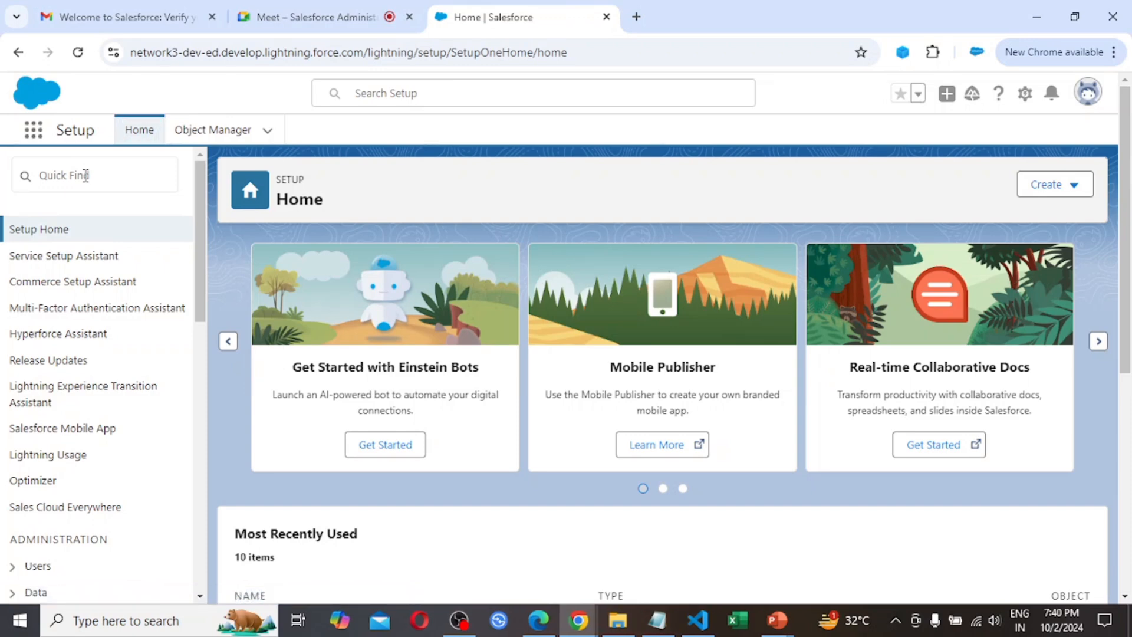
Search Setup for "company", open Company Information and examine the total, used and remaining user licenses
left_click(78, 176)
type("d")
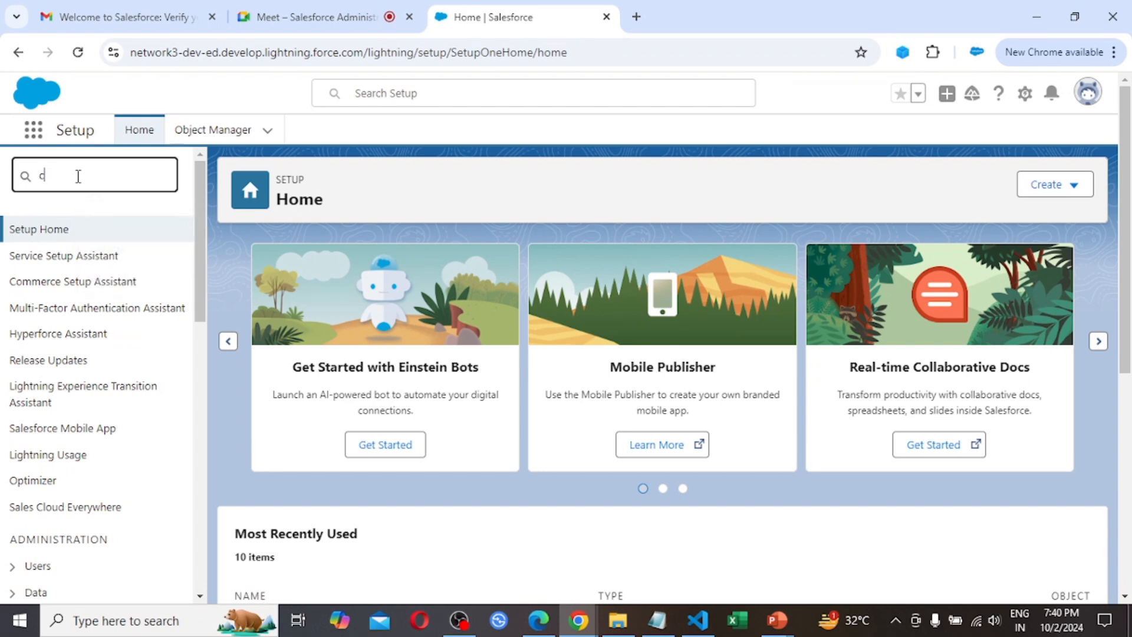
type("ompany")
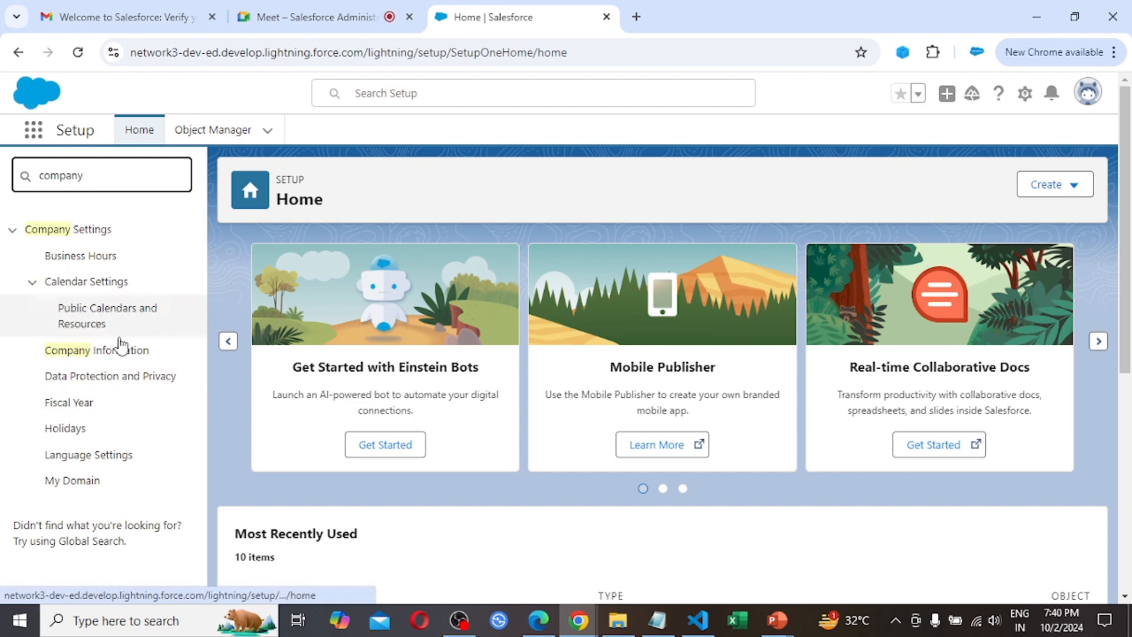
left_click(104, 354)
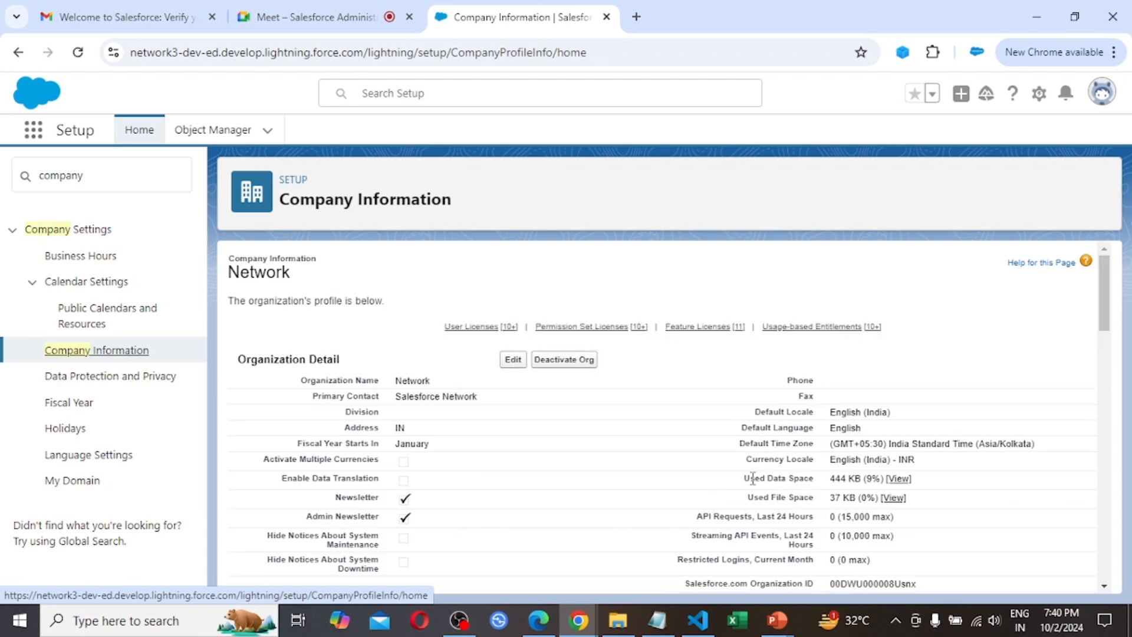
scroll(753, 479, "down", 5)
scroll(753, 478, "down", 3)
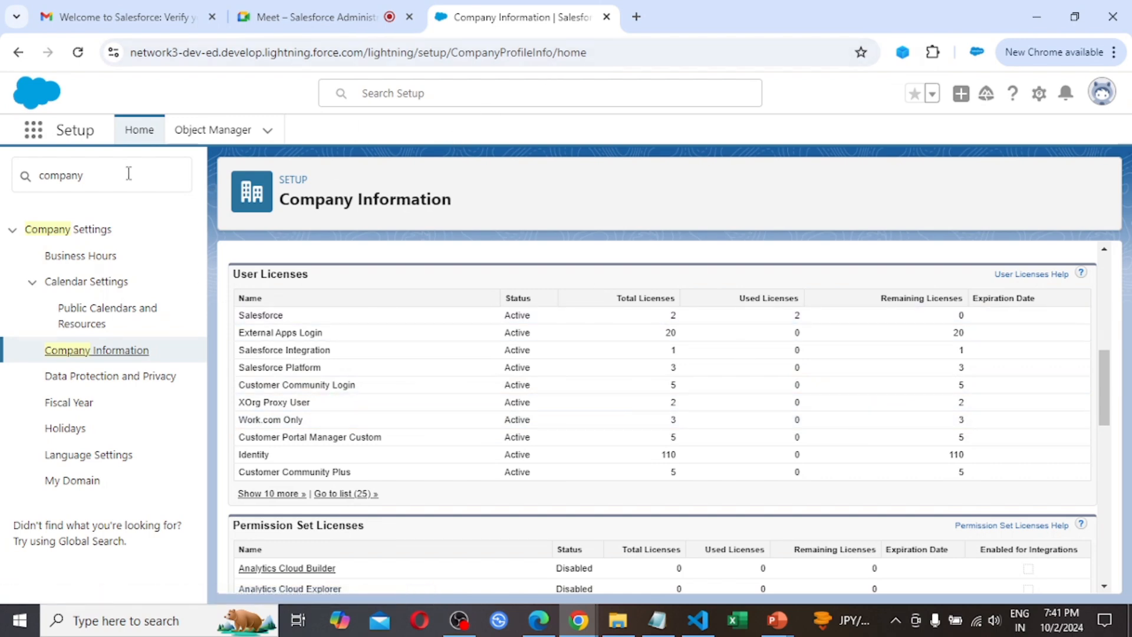
Clear the Setup search for "company" and open the Profiles page under Users in a new tab
left_click_drag(128, 173, 3, 195)
key("BackSpace")
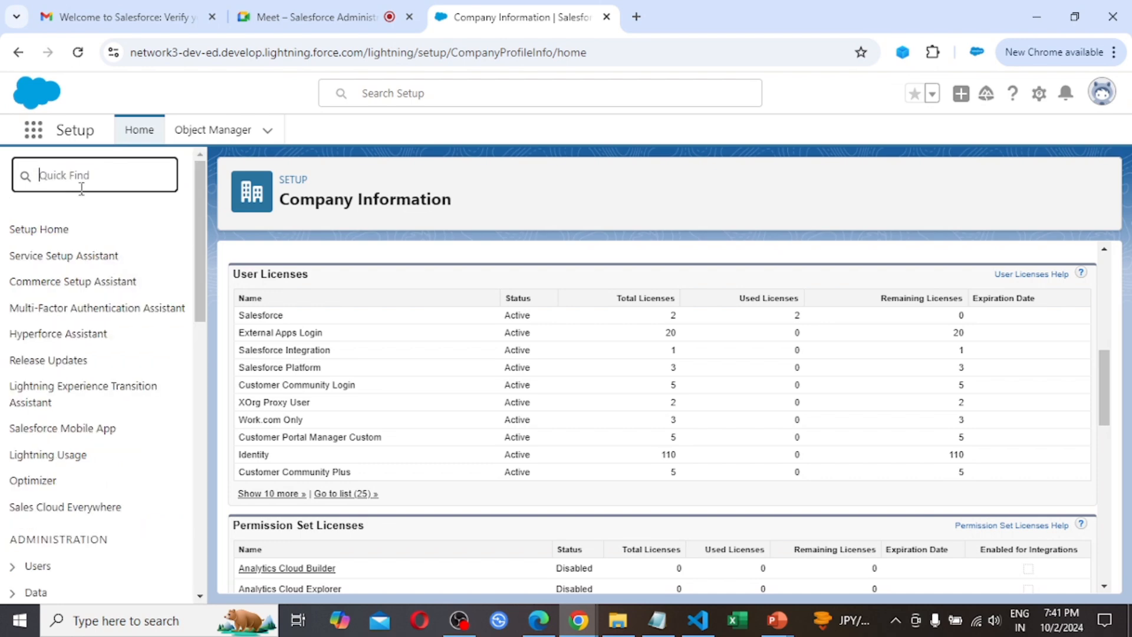
scroll(147, 369, "down", 4)
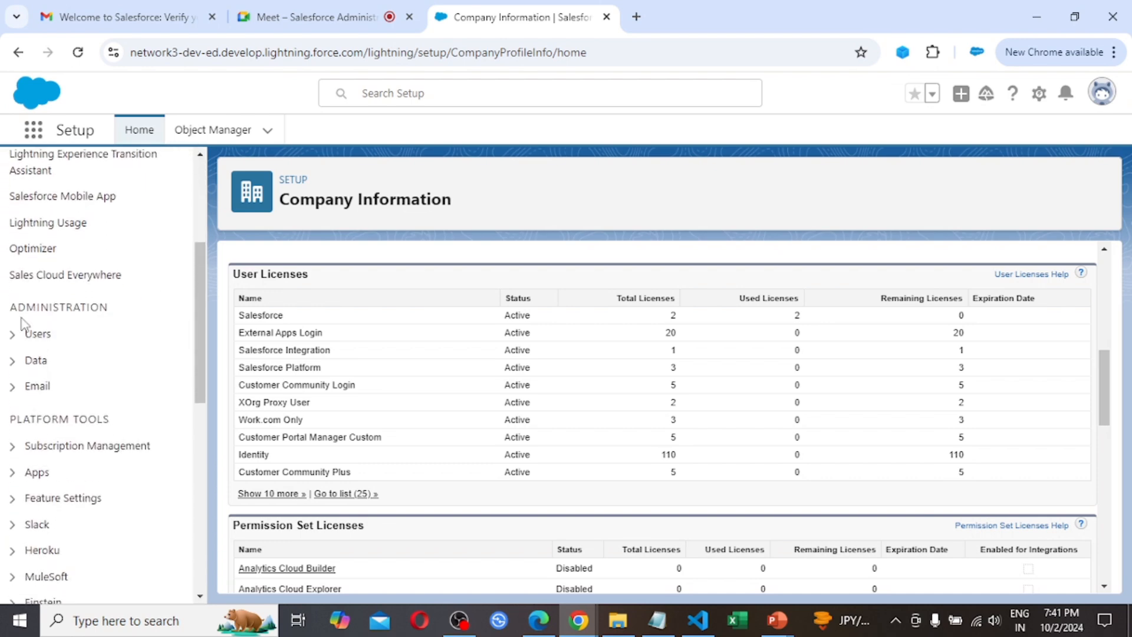
left_click(13, 335)
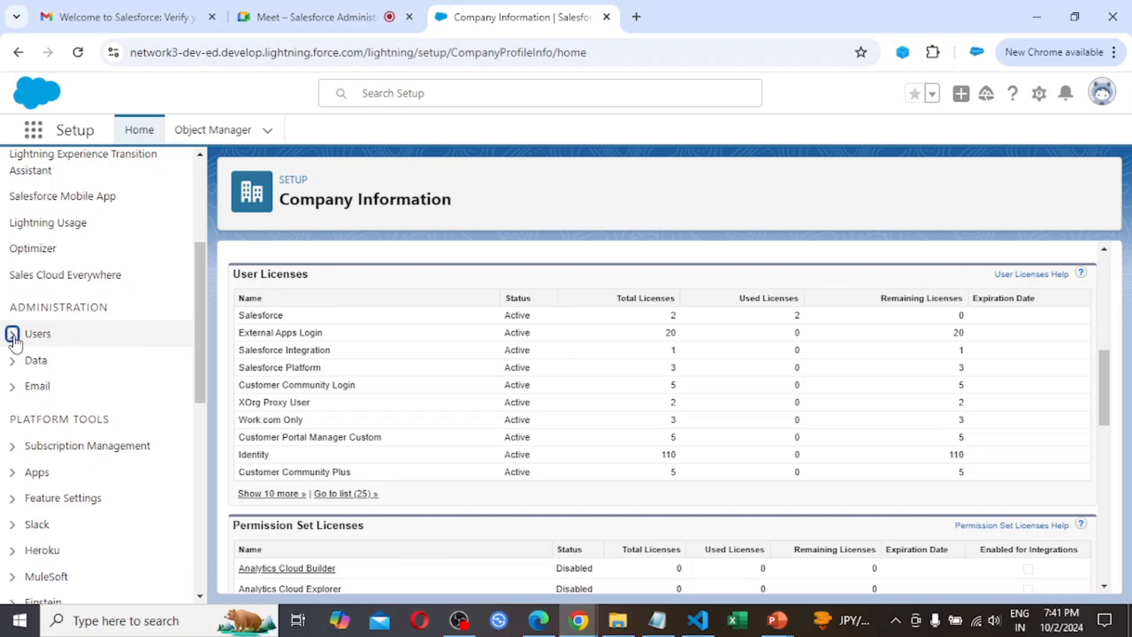
scroll(135, 395, "down", 2)
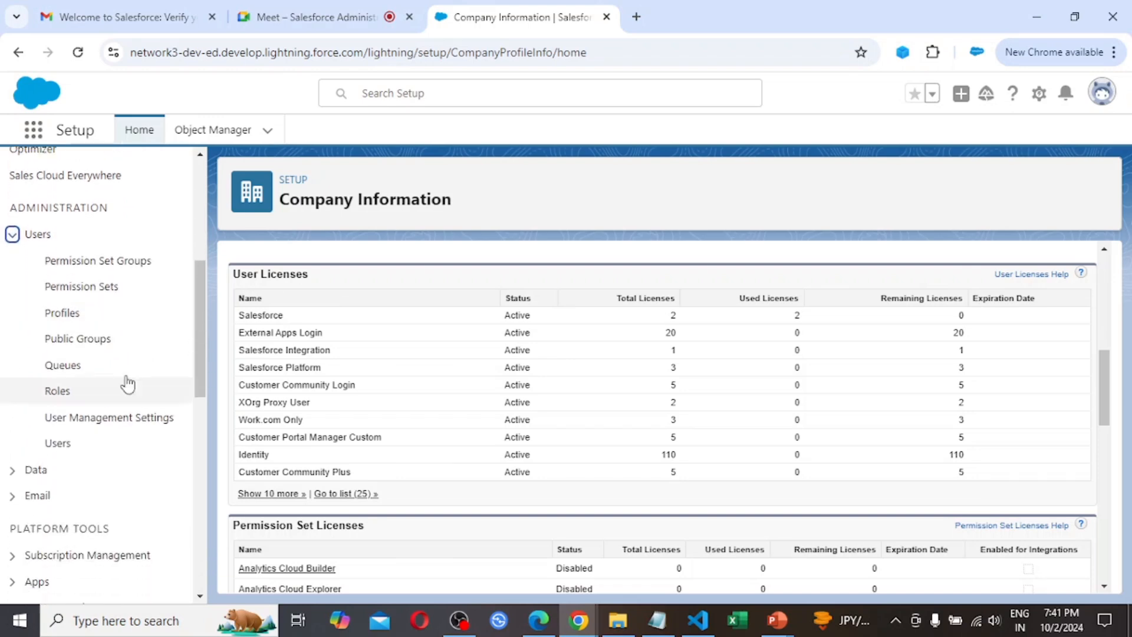
left_click(71, 319, "ctrl")
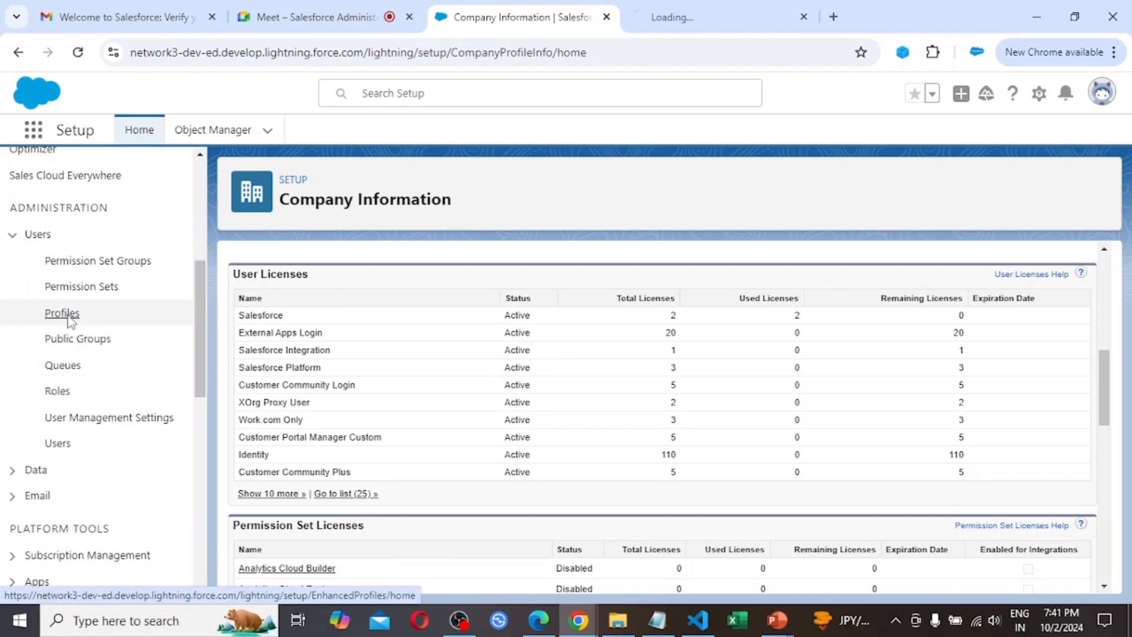
left_click(726, 11)
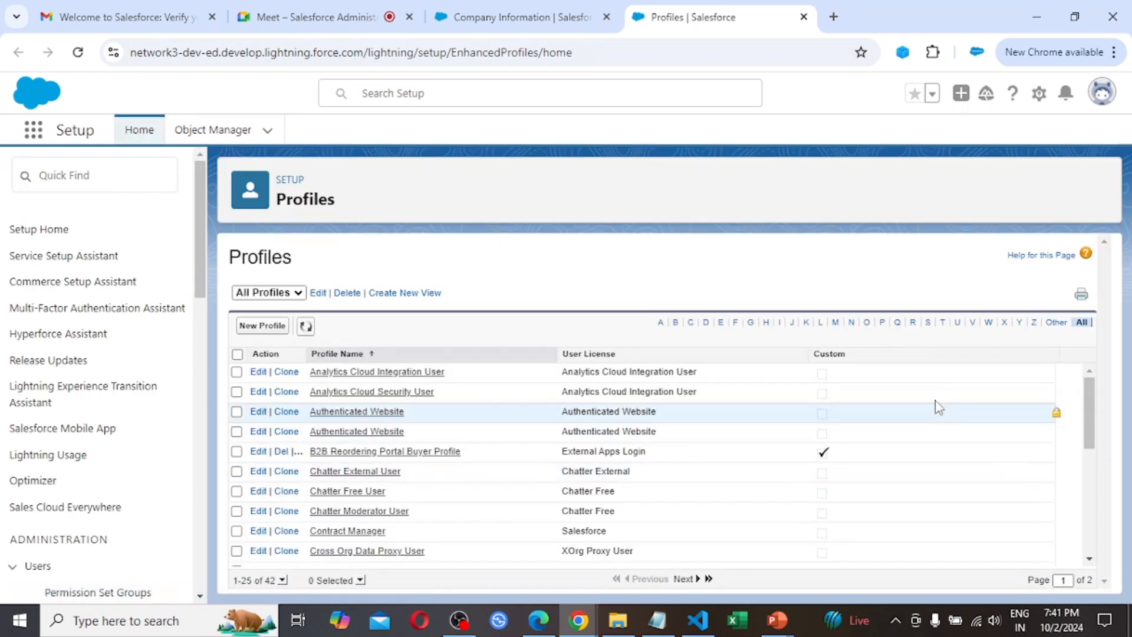
Filter the profiles by S, open the System Administrator New profile for editing and examine its Custom App Settings
left_click(928, 324)
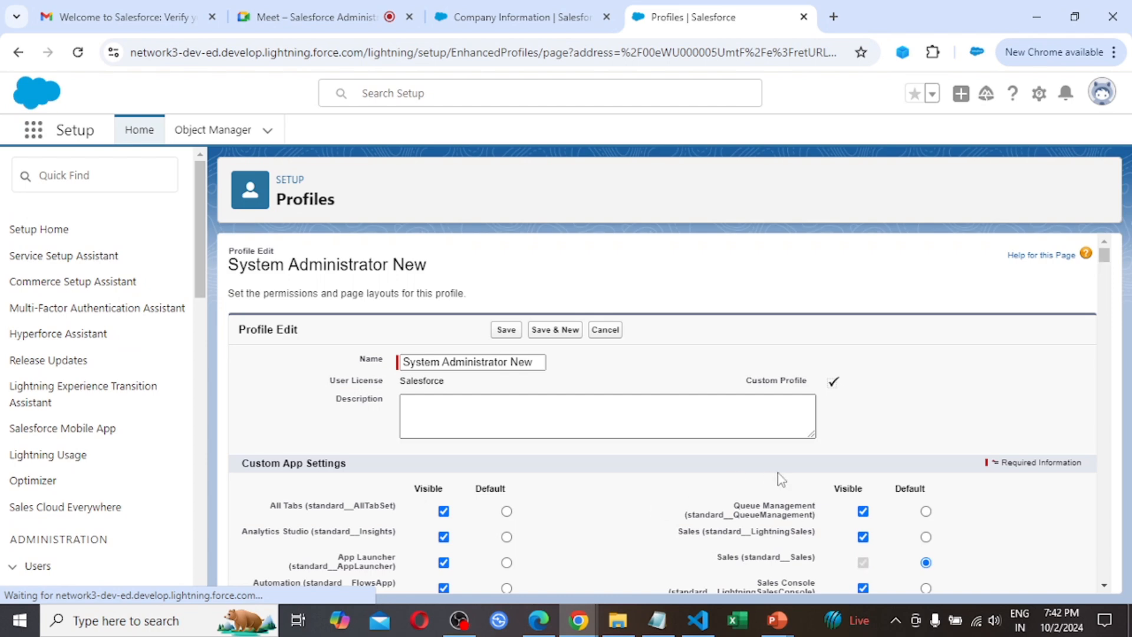
scroll(887, 400, "down", 3)
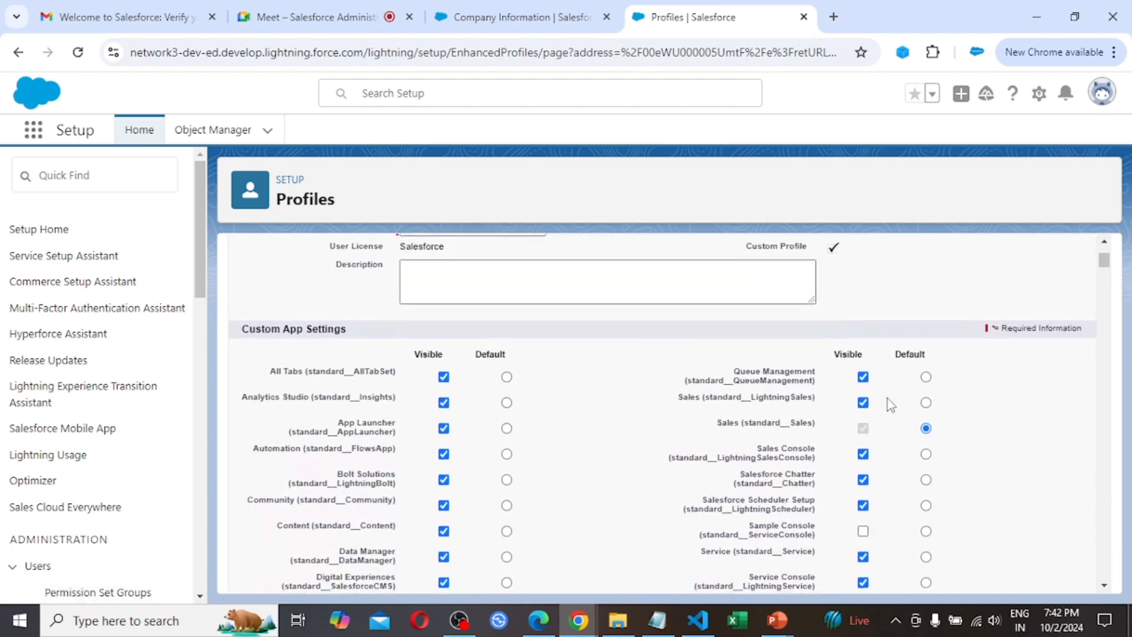
scroll(887, 399, "down", 1)
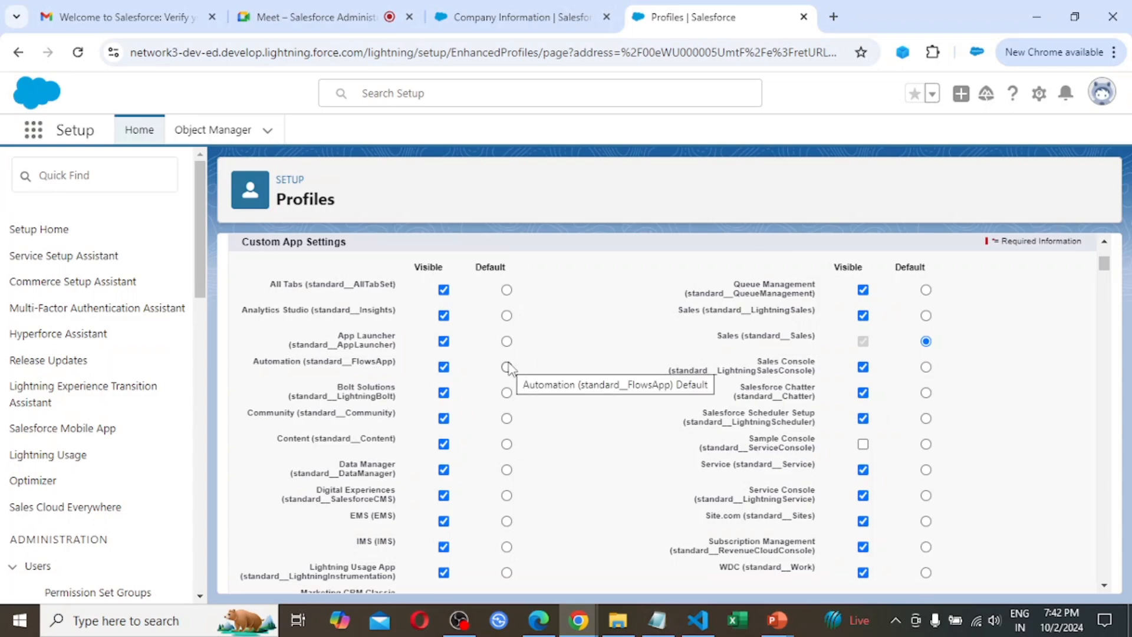
scroll(507, 366, "down", 1)
scroll(506, 362, "up", 2)
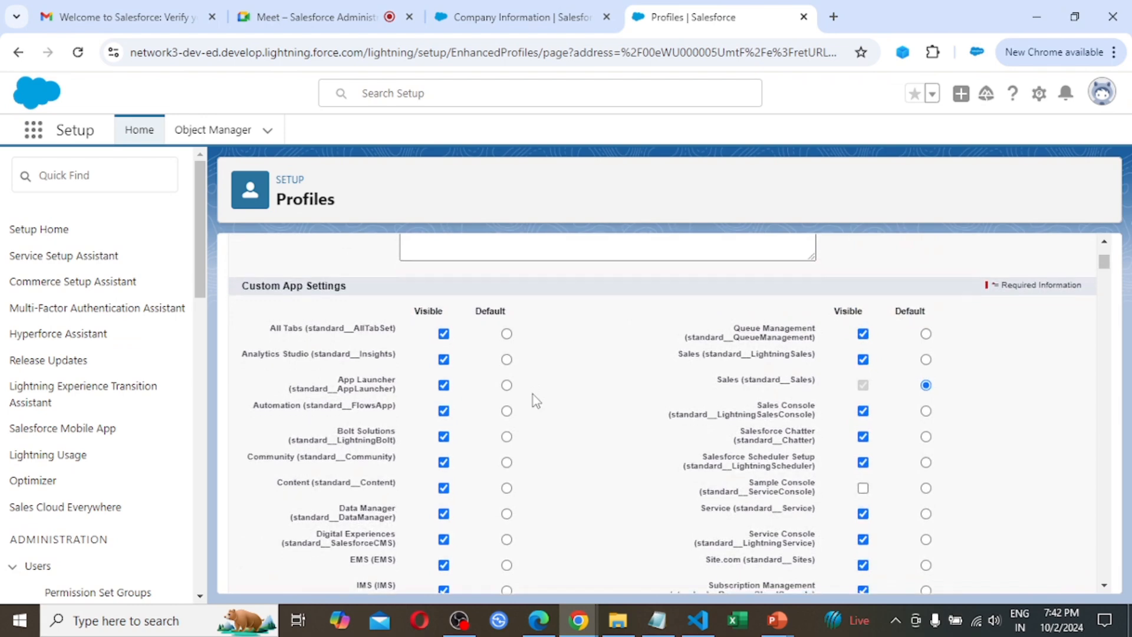
scroll(533, 394, "down", 2)
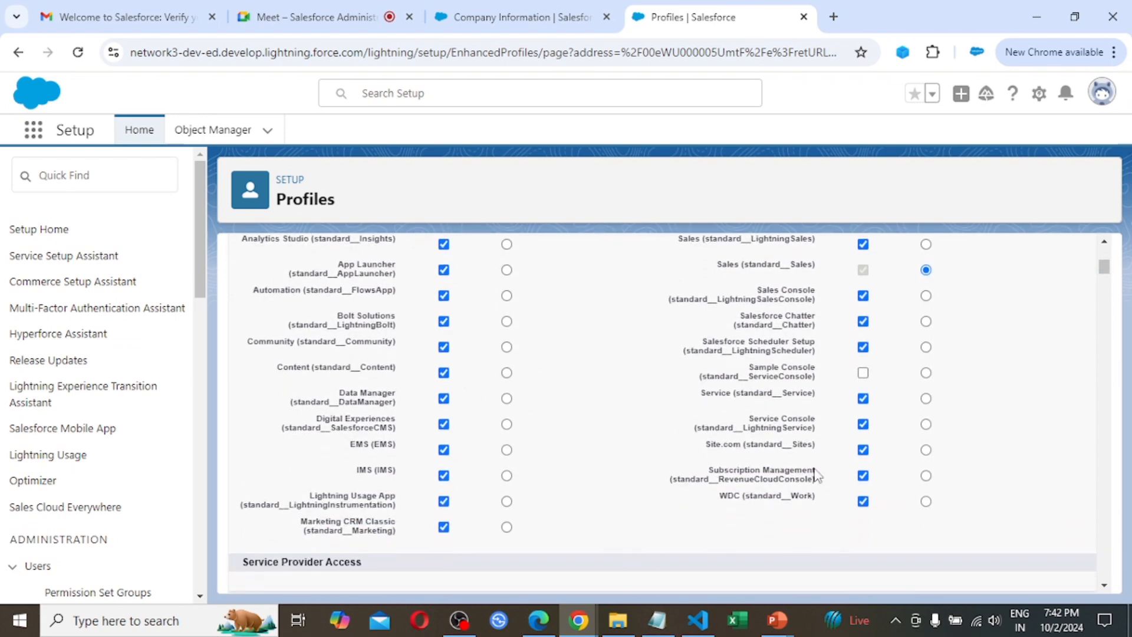
scroll(814, 472, "up", 1)
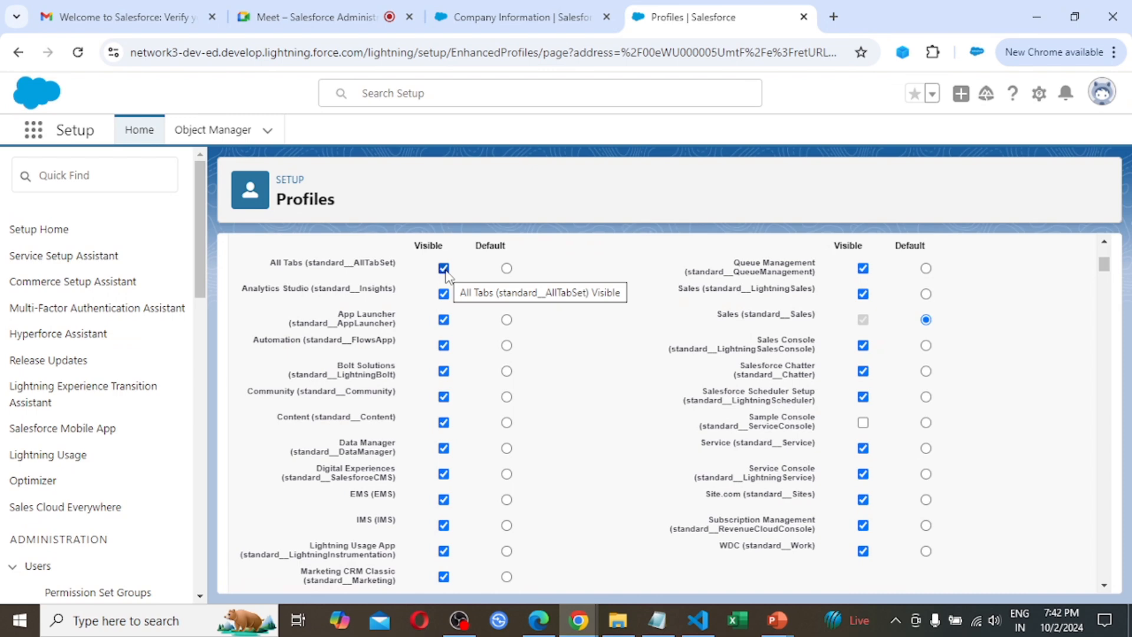
Make all apps from All Tabs through Marketing CRM Classic except EMS not visible, and set EMS as the default app
left_click(444, 293)
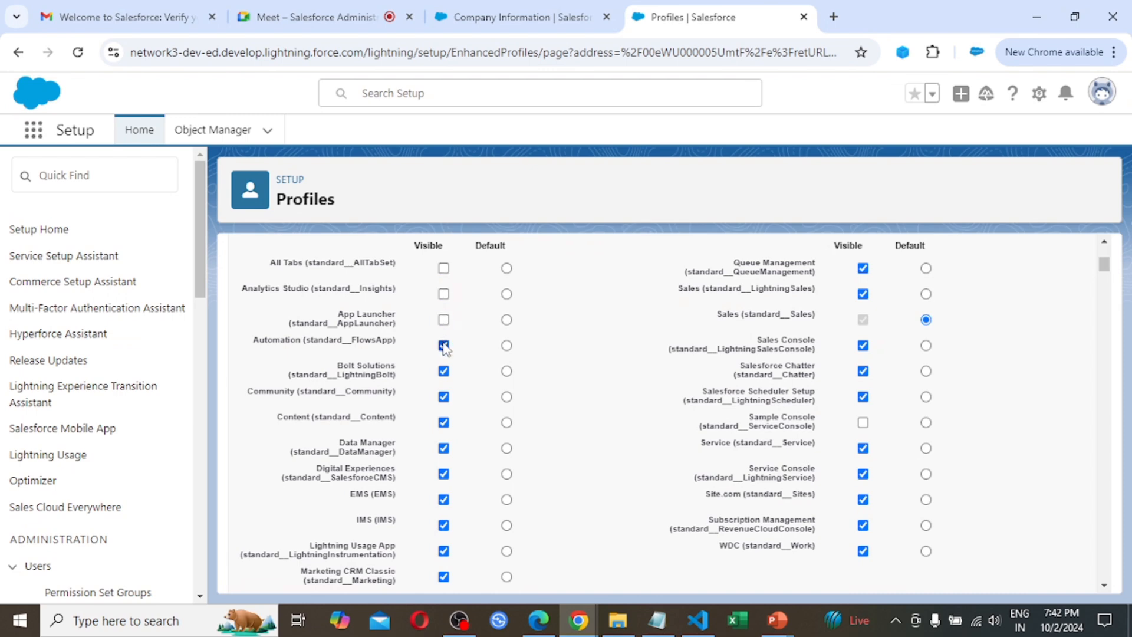
left_click(443, 372)
left_click(443, 399)
left_click(444, 423)
left_click(444, 449)
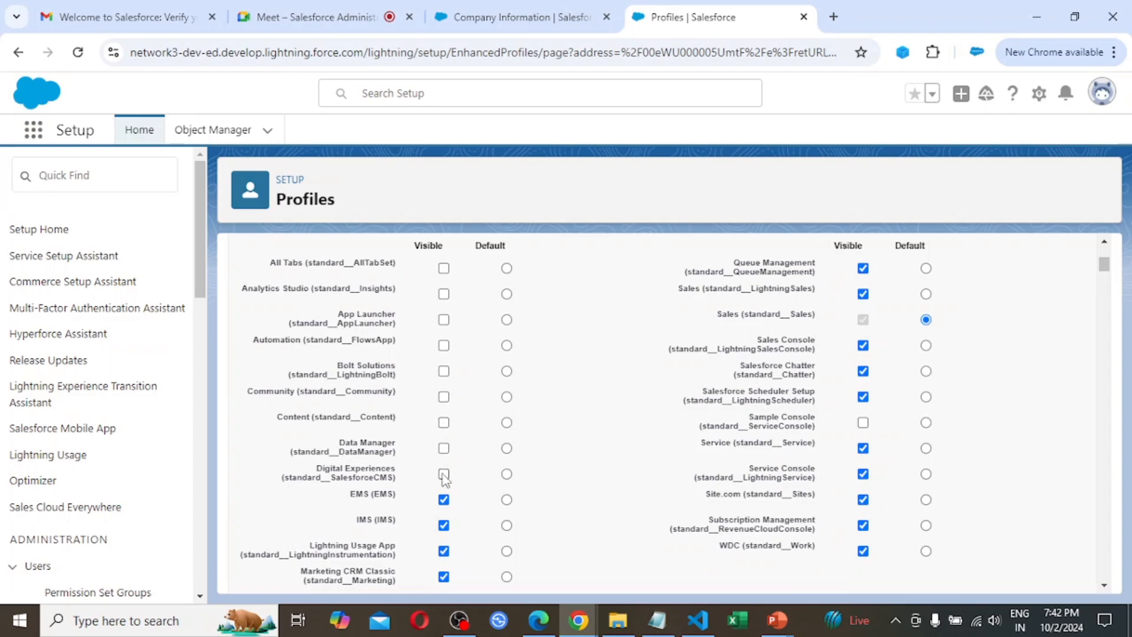
left_click(444, 551)
left_click(444, 576)
left_click(507, 501)
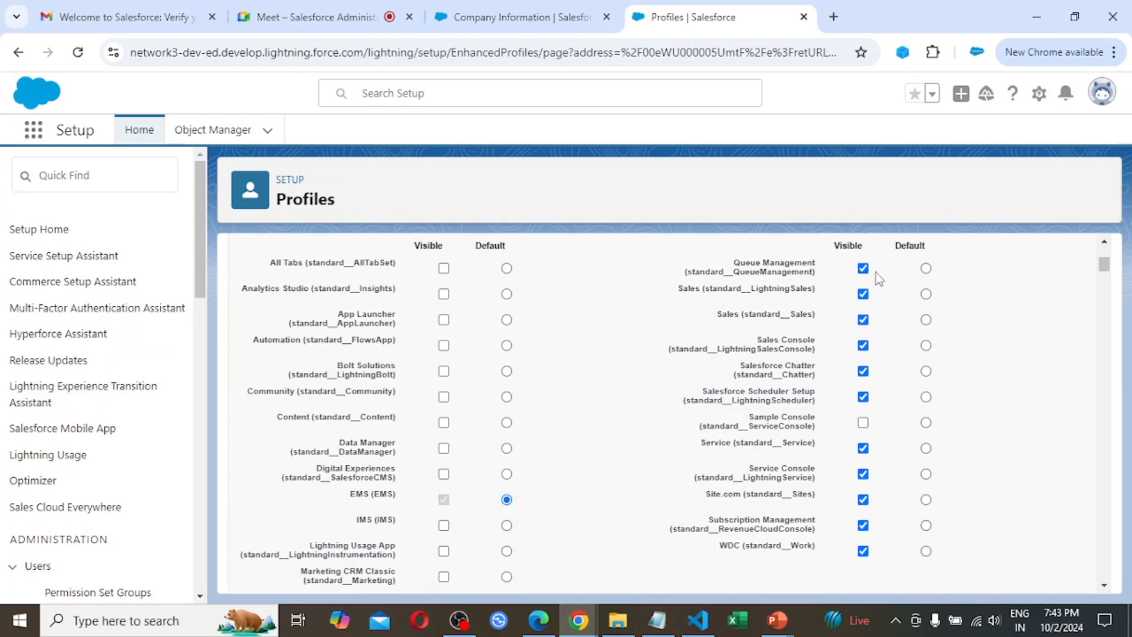
Make all remaining apps from Queue Management through WDC not visible and save the System Administrator New profile
left_click(864, 268)
left_click(864, 294)
left_click(863, 319)
left_click(863, 346)
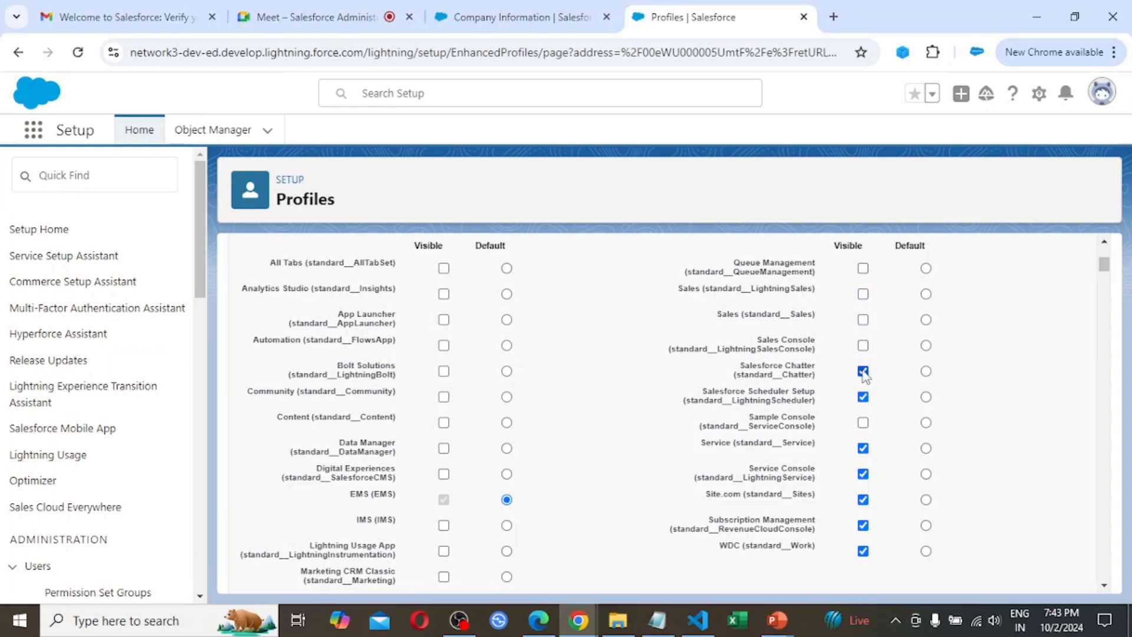
left_click(864, 371)
left_click(864, 397)
left_click(864, 448)
left_click(864, 500)
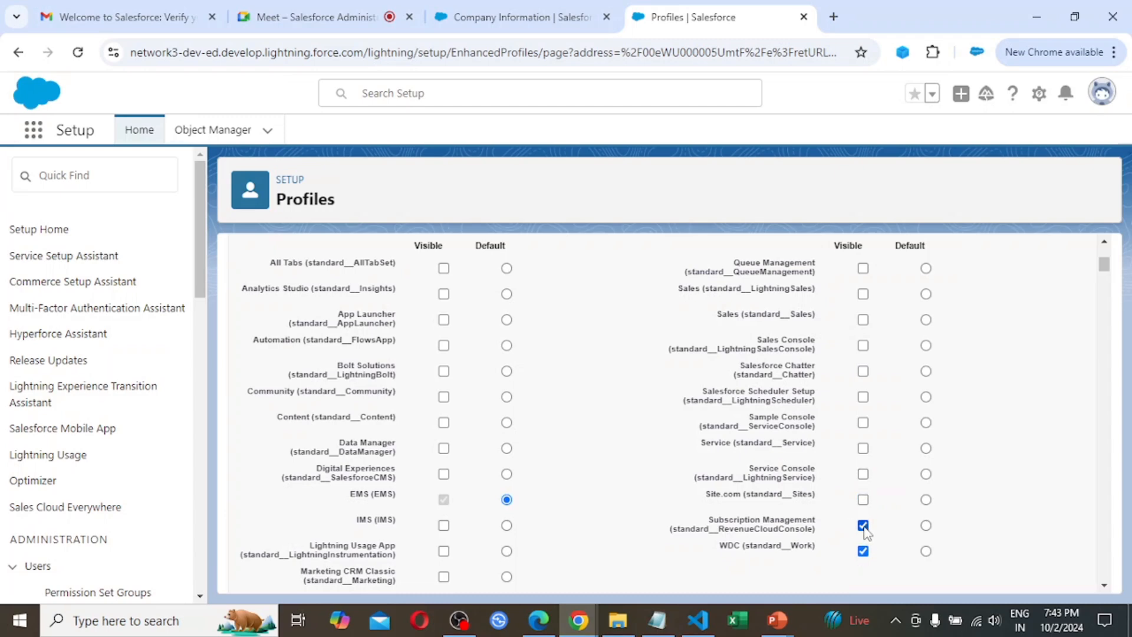
left_click(863, 525)
left_click(864, 552)
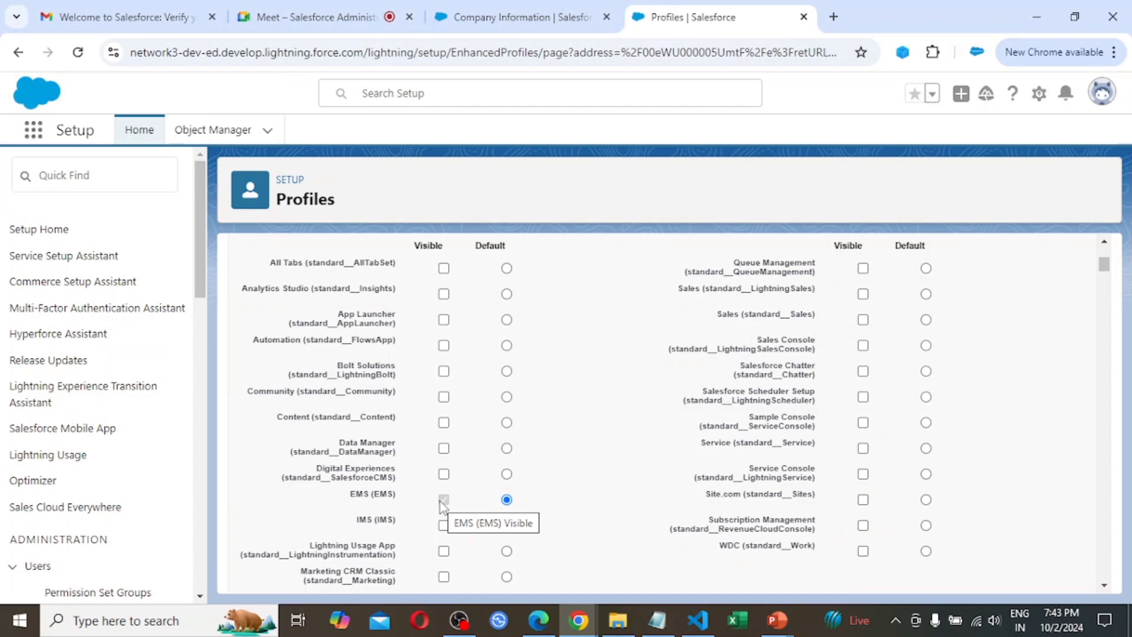
scroll(714, 463, "down", 1)
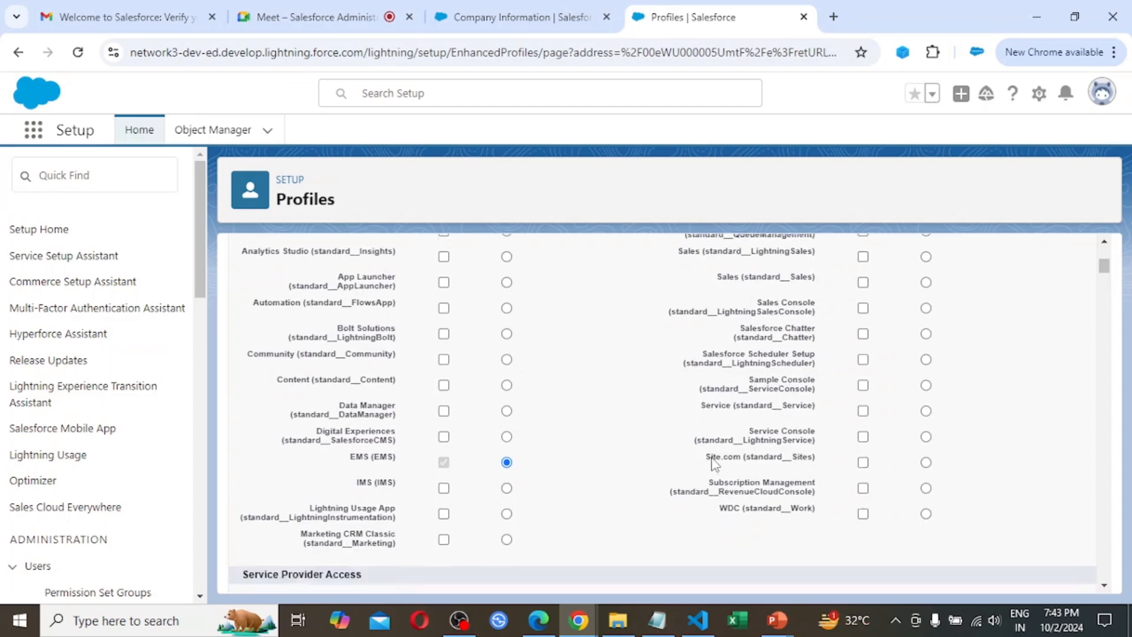
scroll(713, 463, "up", 5)
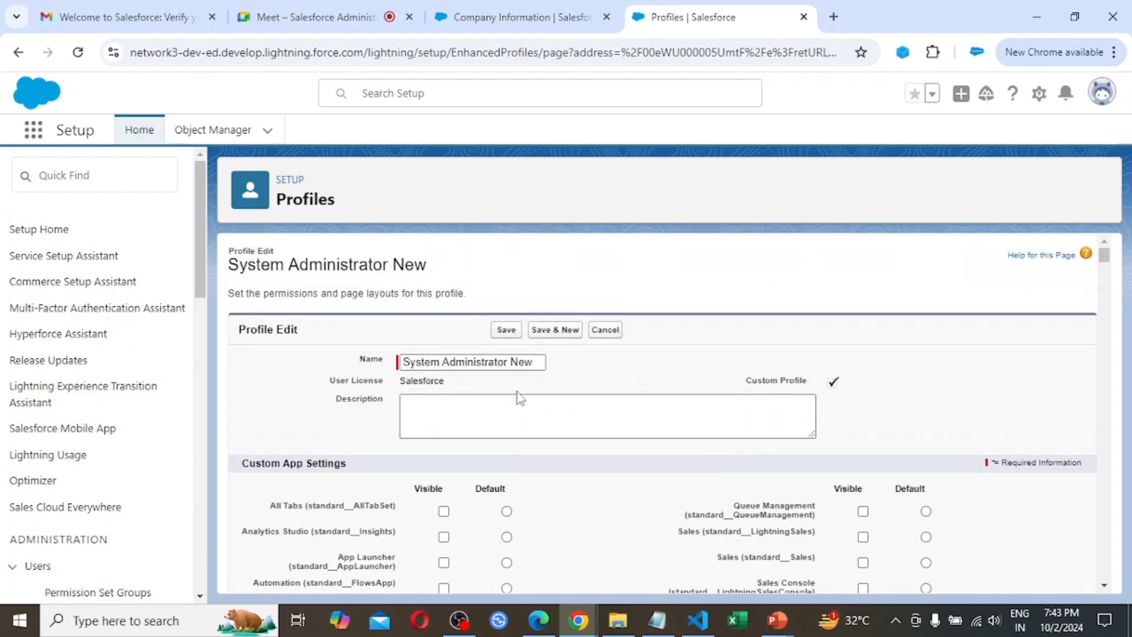
left_click(508, 332)
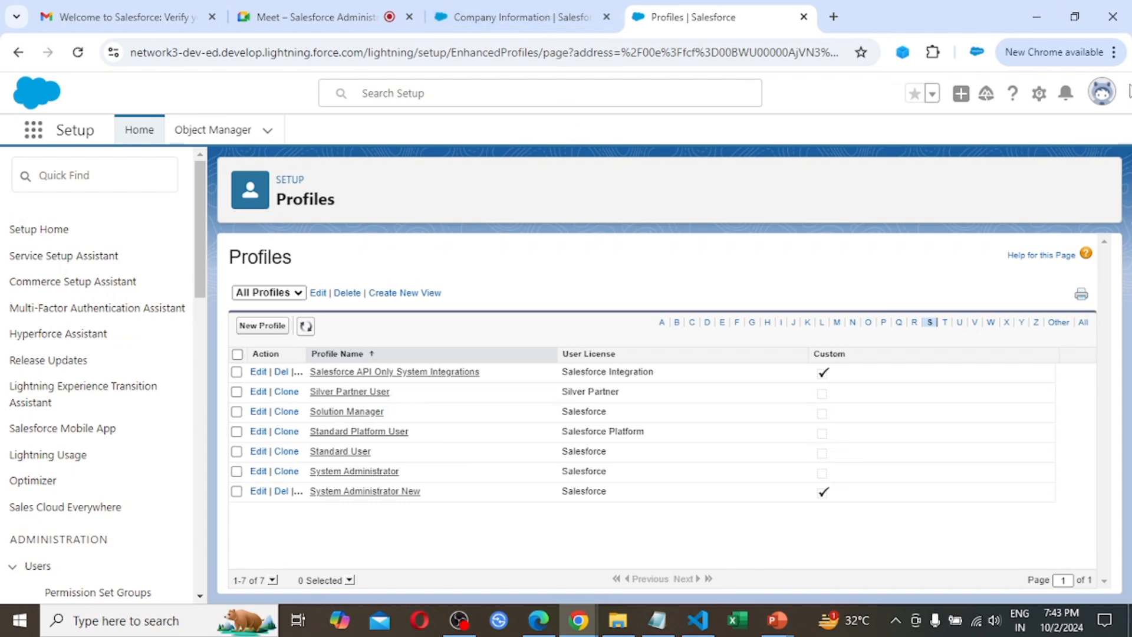
Switch to Microsoft Edge and open the Salesforce login page at login.salesforce.com
left_click(1101, 93)
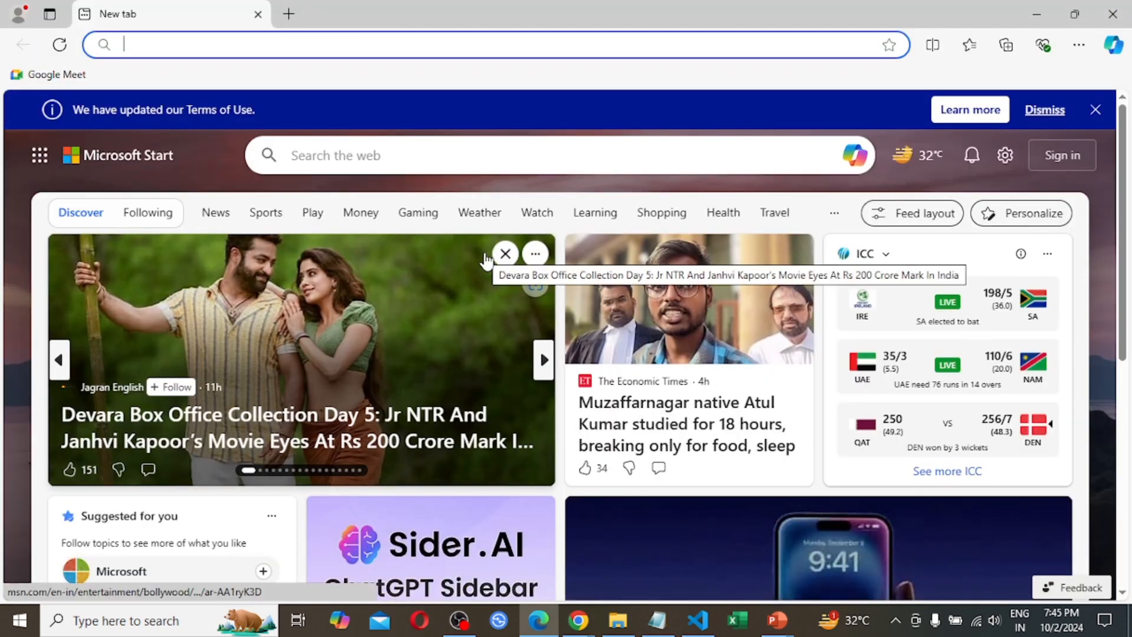
type("login.salesforce.com")
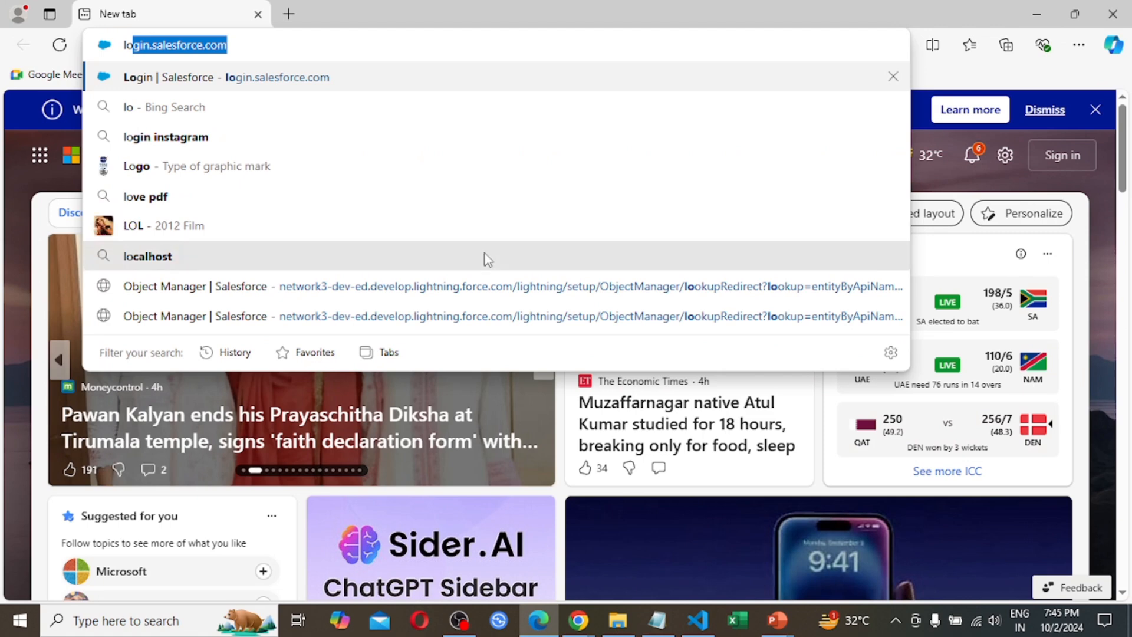
key("Return")
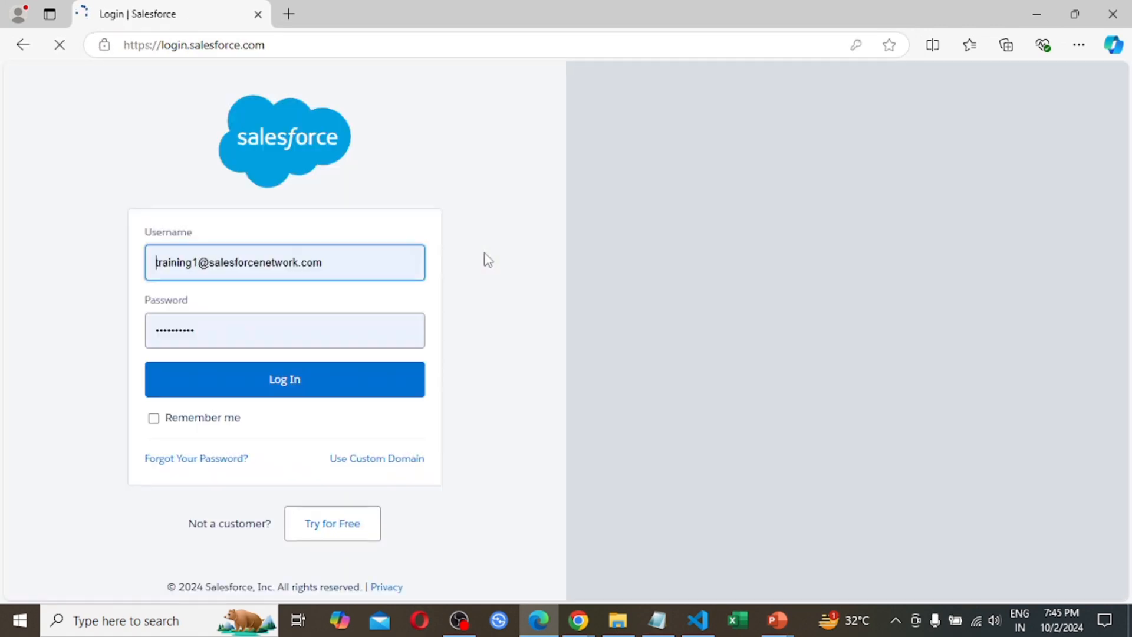
Replace the prefilled login with User A's username and password, log in and dismiss the offer to save the password
left_click(362, 266)
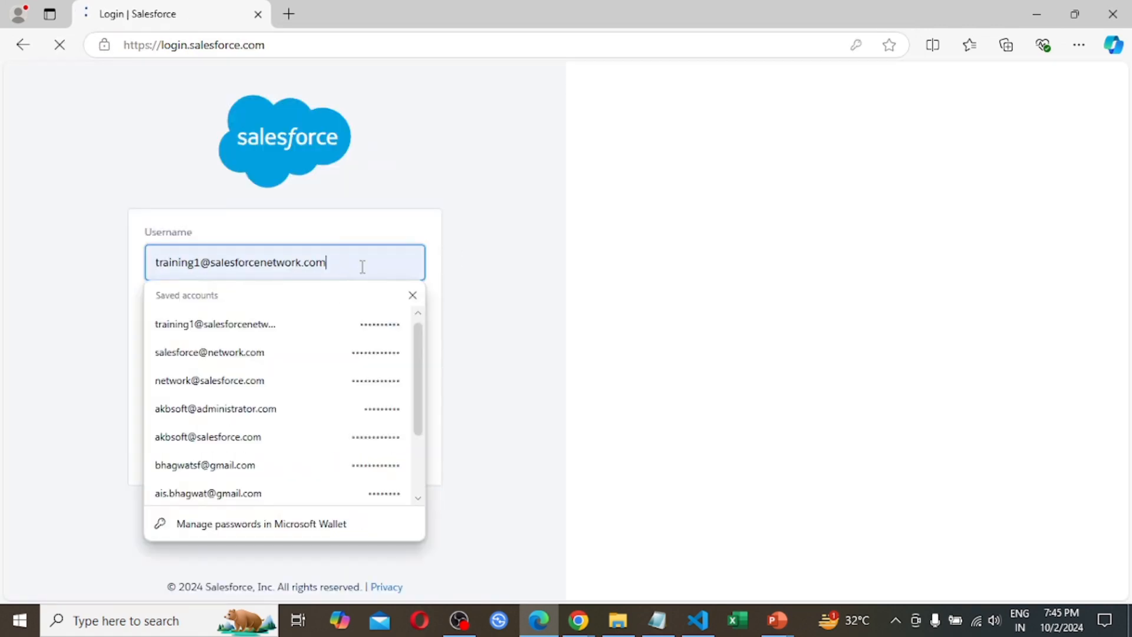
key("BackSpace")
key("BackSpace")
key("BackSpace")
key("BackSpace")
key("BackSpace")
key("BackSpace")
key("BackSpace")
key("BackSpace")
key("BackSpace")
key("BackSpace")
key("BackSpace")
key("BackSpace")
key("BackSpace")
key("BackSpace")
key("BackSpace")
key("BackSpace")
key("BackSpace")
key("BackSpace")
key("BackSpace")
key("BackSpace")
key("BackSpace")
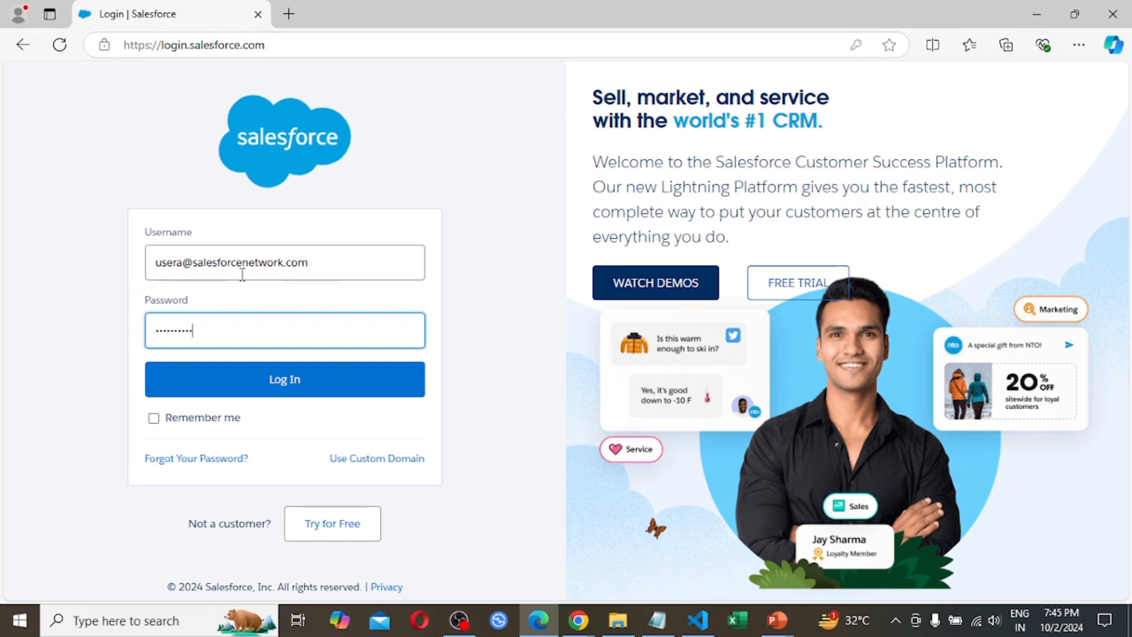
left_click(300, 393)
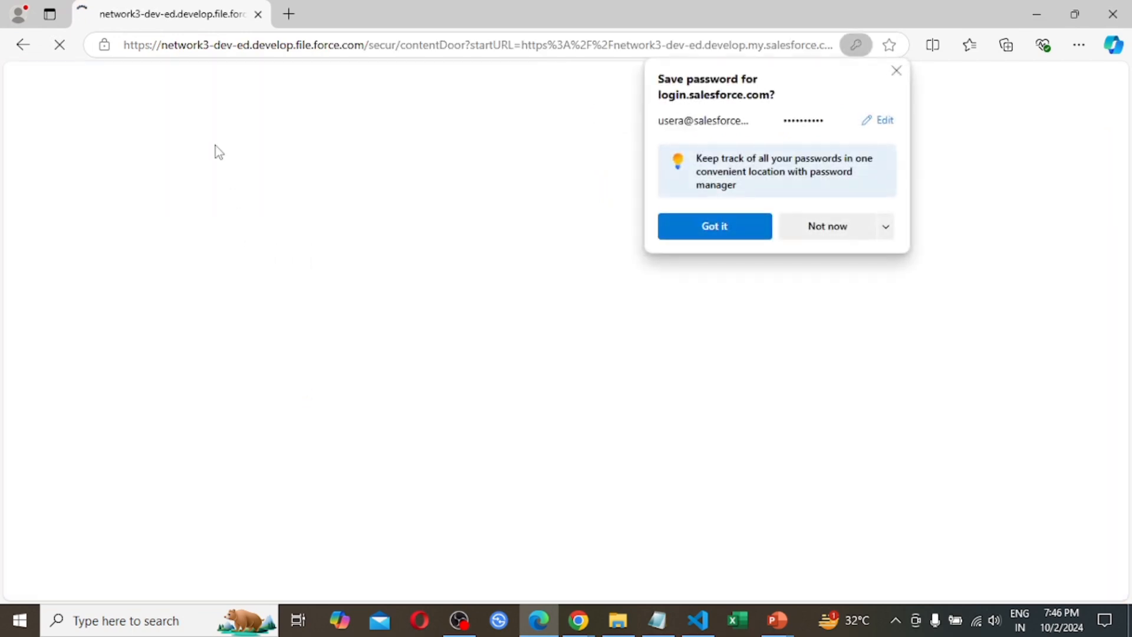
left_click(901, 72)
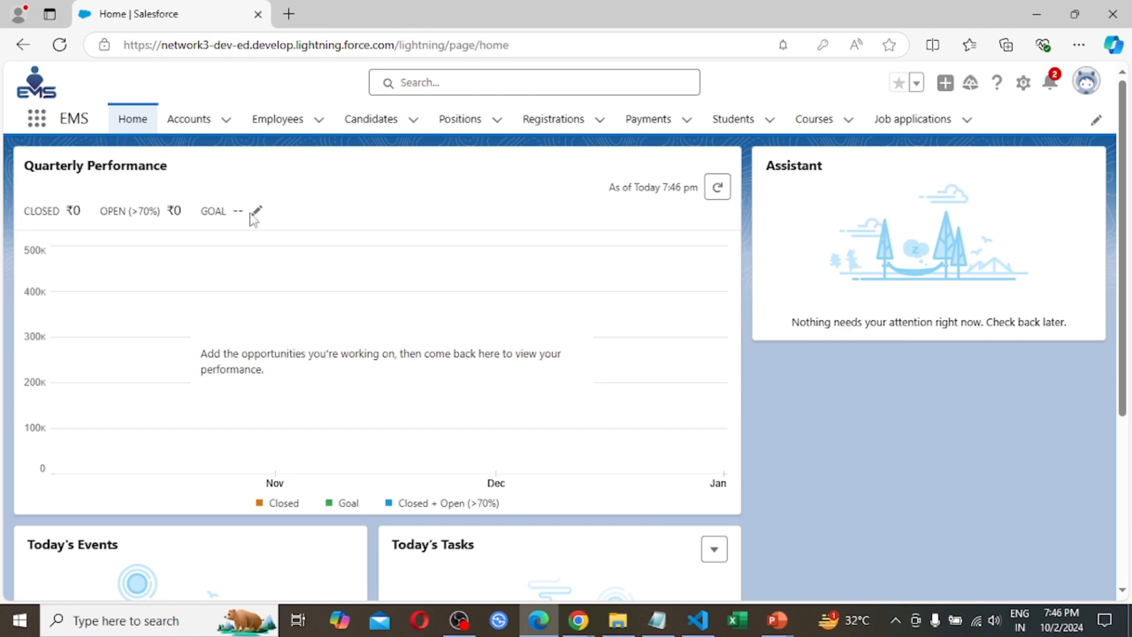
Search User A's App Launcher for "sales" and "service" to check whether those apps are still accessible
left_click(37, 121)
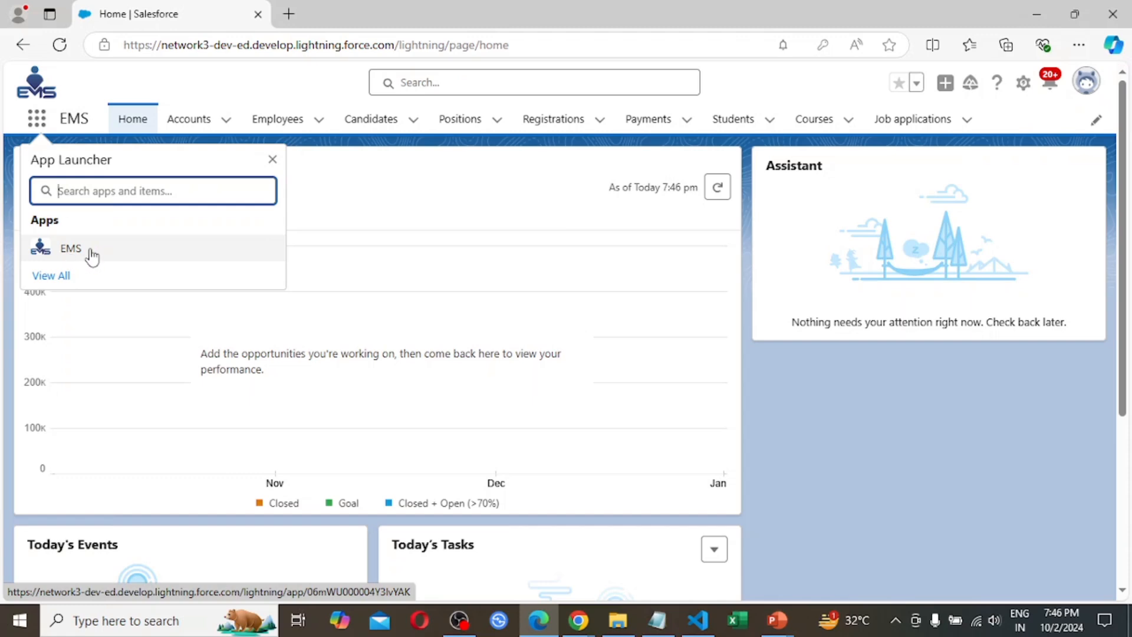
type("sales")
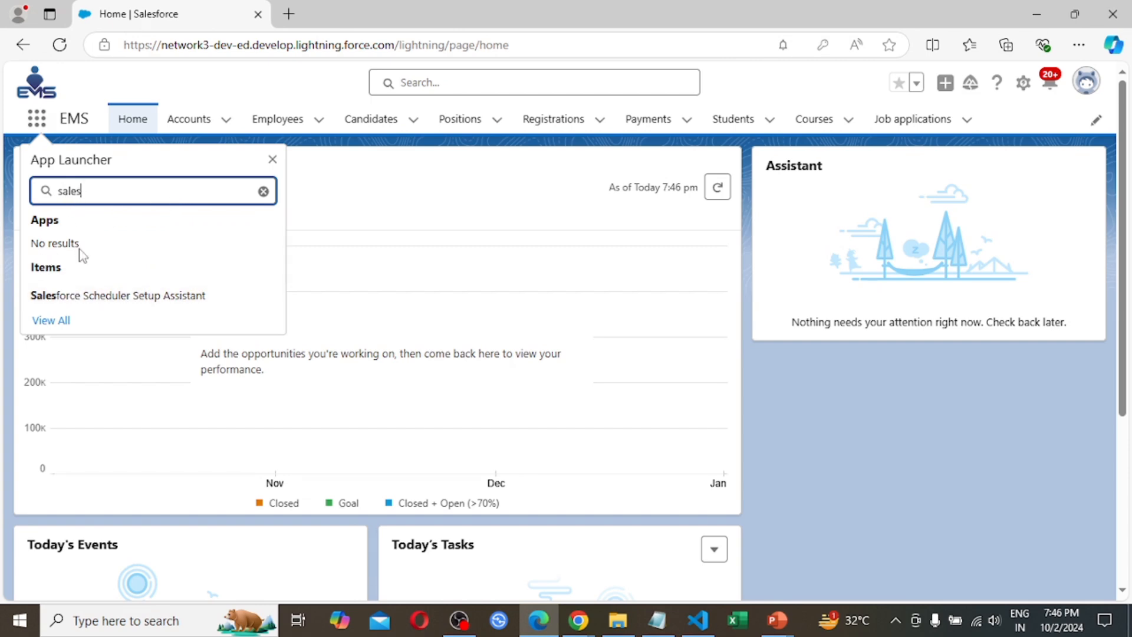
key("BackSpace")
key("BackSpace")
key("BackSpace")
key("BackSpace")
key("BackSpace")
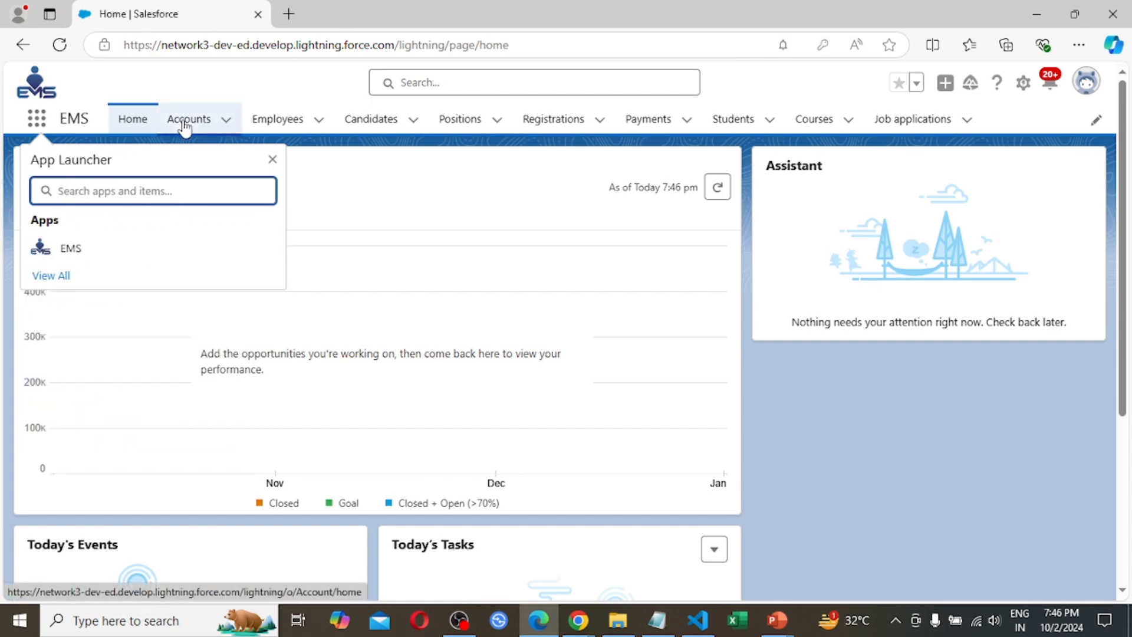
type("servi")
type("ce")
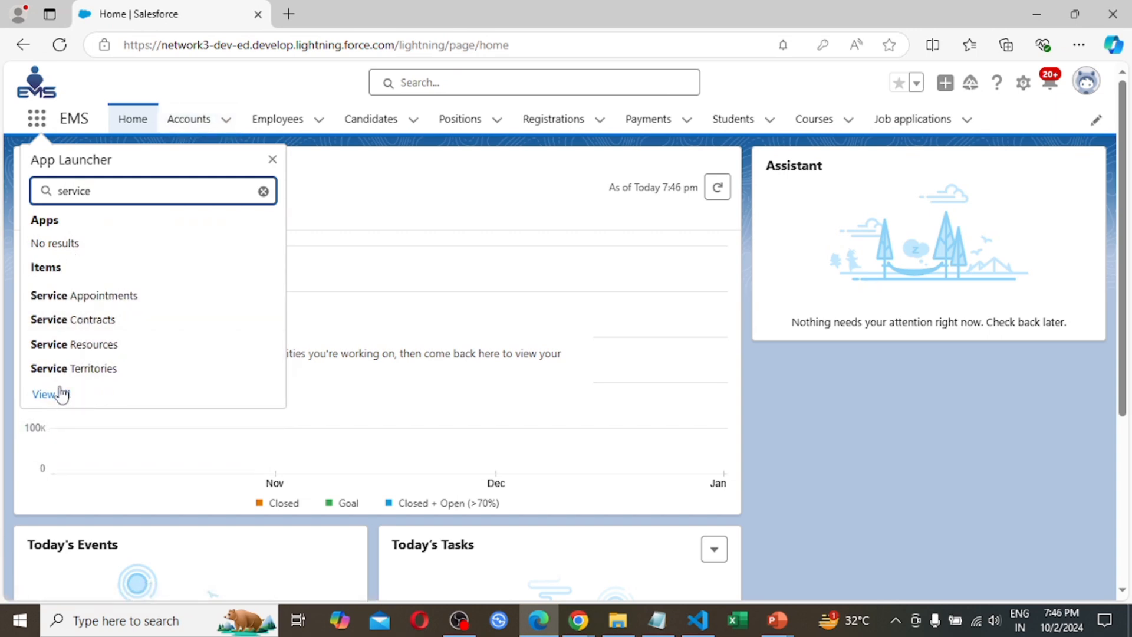
Examine the full list of apps available to User A, close the App Launcher and open the user profile menu
left_click(46, 401)
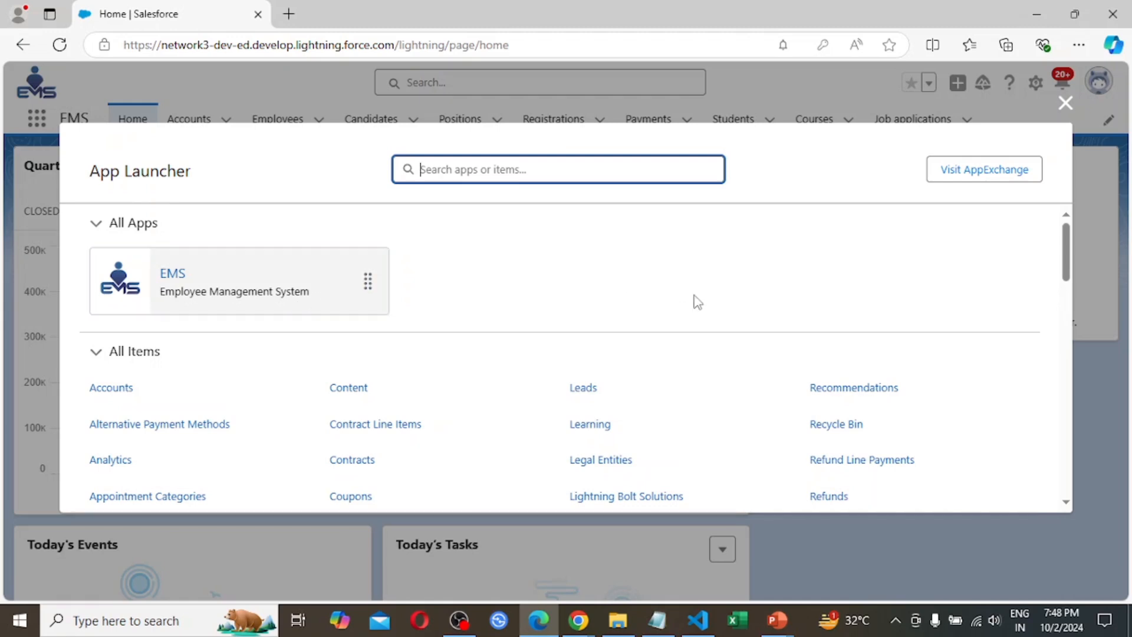
left_click(1065, 104)
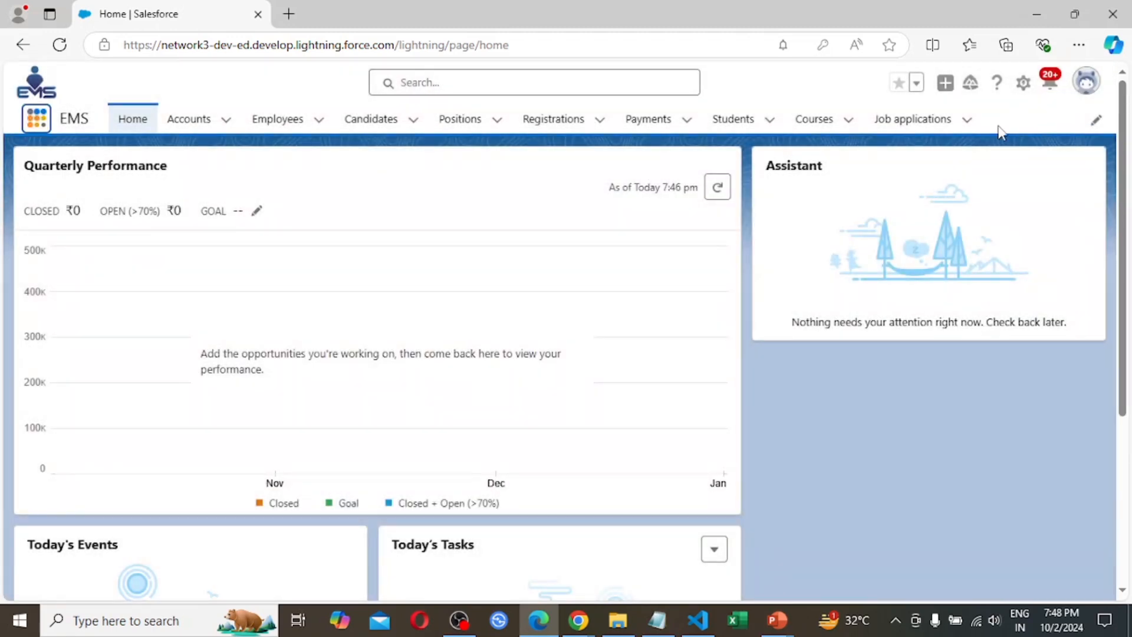
left_click(1087, 83)
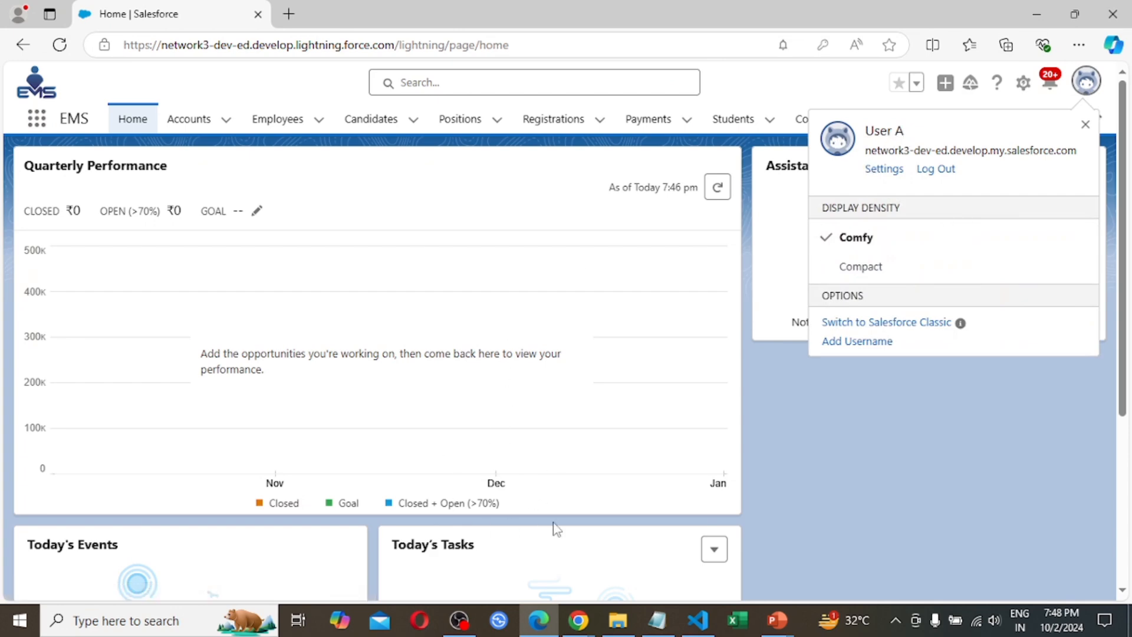
Switch to the administrator's Chrome session, bring up the Company Information page and check which account is logged in
mouse_move(575, 629)
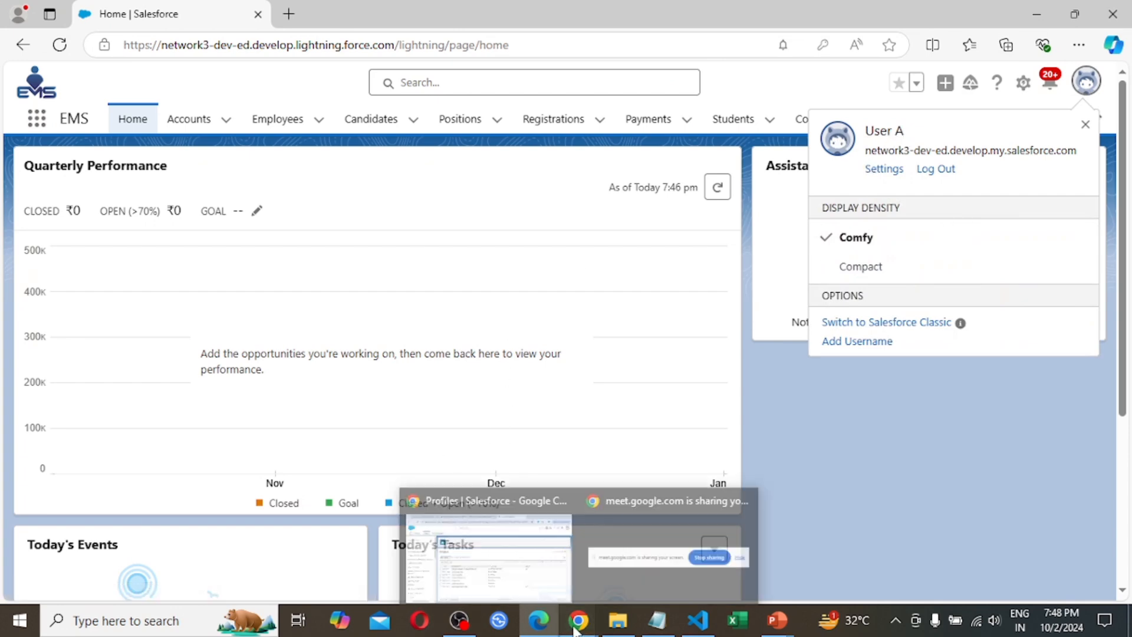
left_click(522, 574)
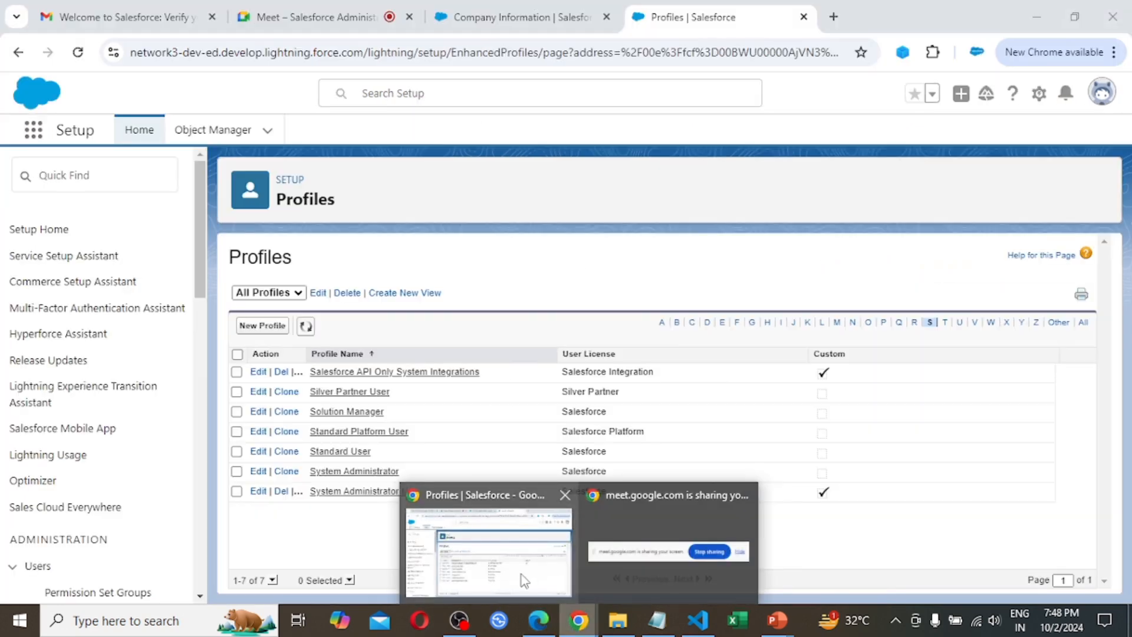
left_click(531, 16)
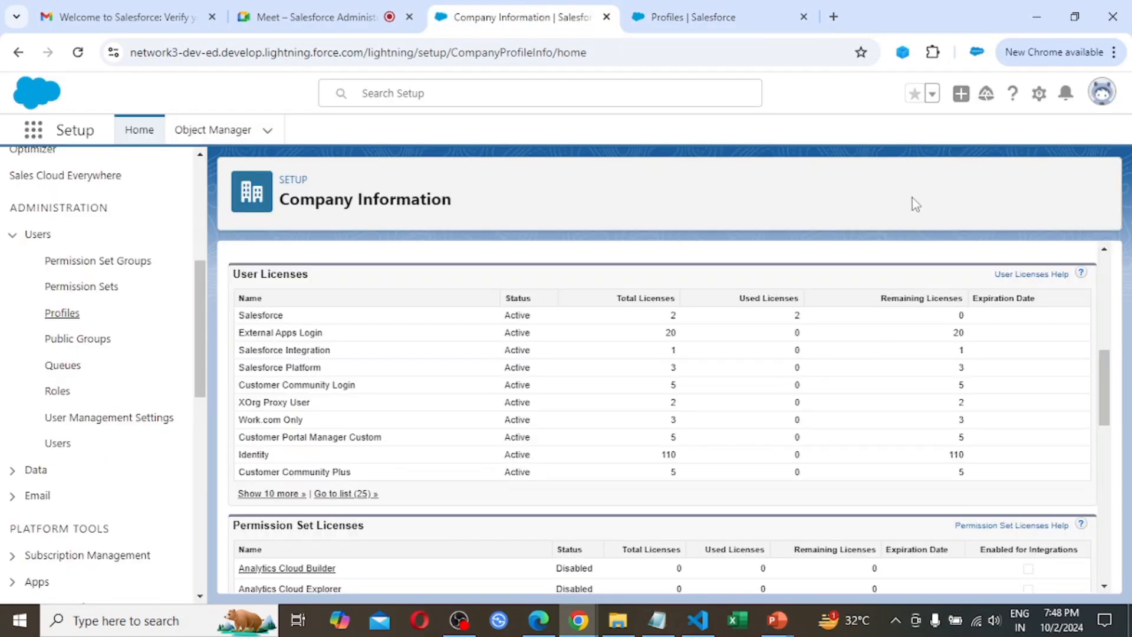
left_click(1100, 93)
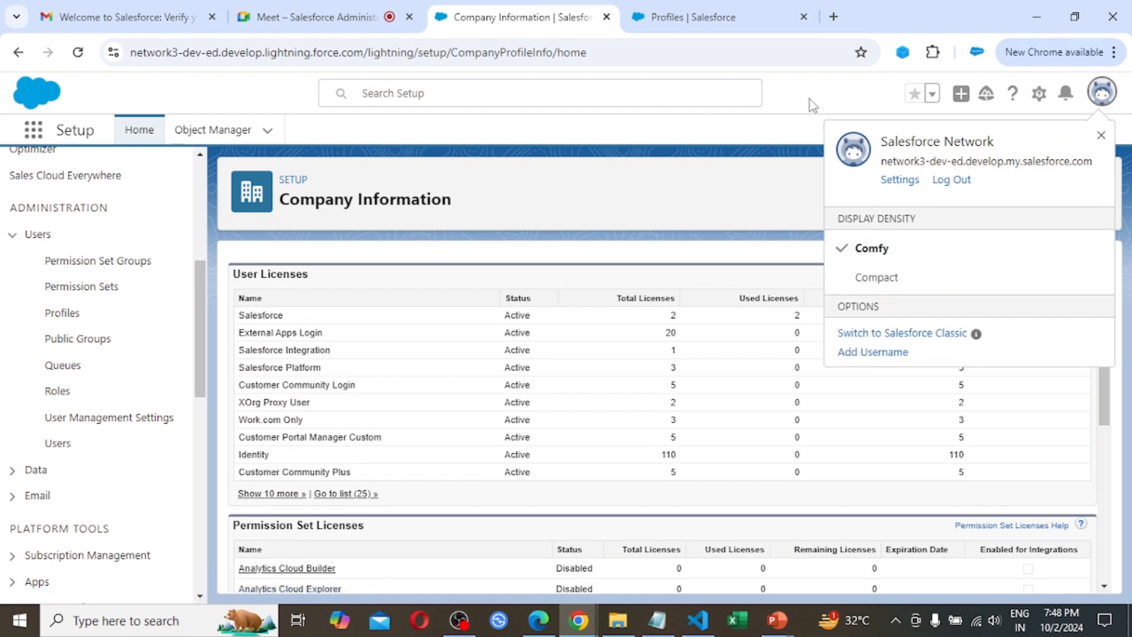
left_click(811, 105)
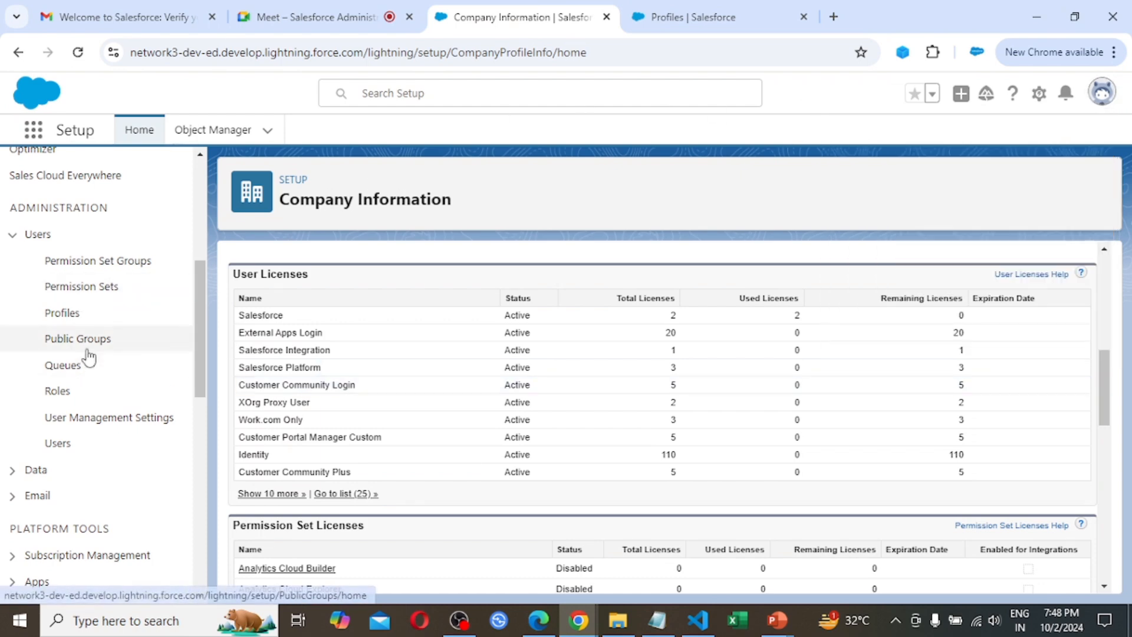
Open the Users list in Setup and open User A's record for editing
scroll(97, 366, "up", 2)
scroll(102, 370, "down", 1)
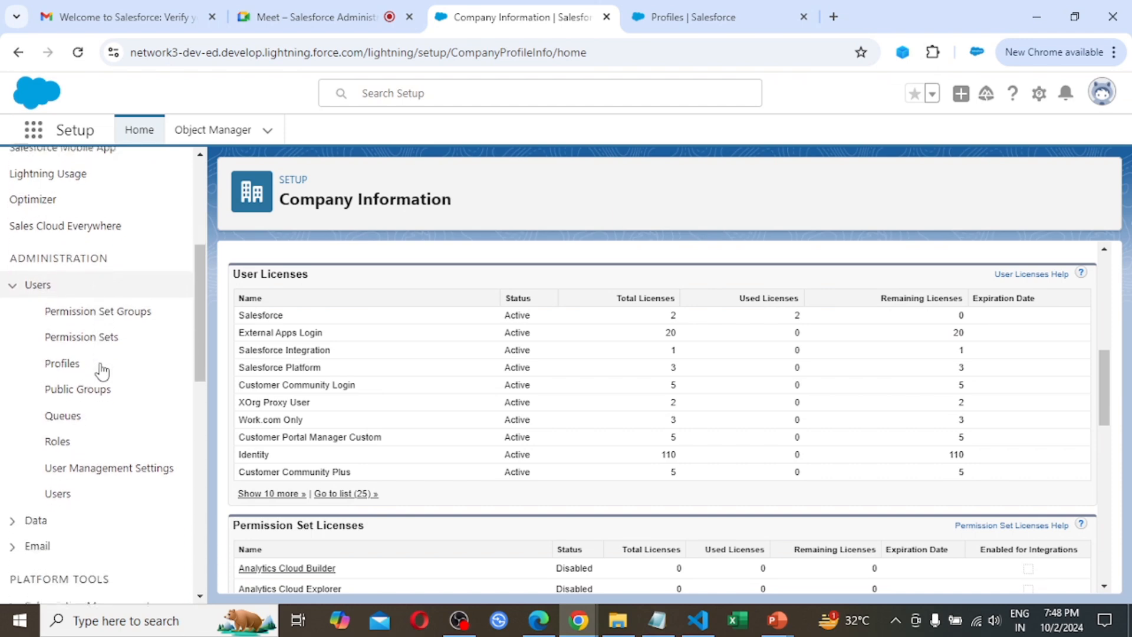
left_click(58, 493)
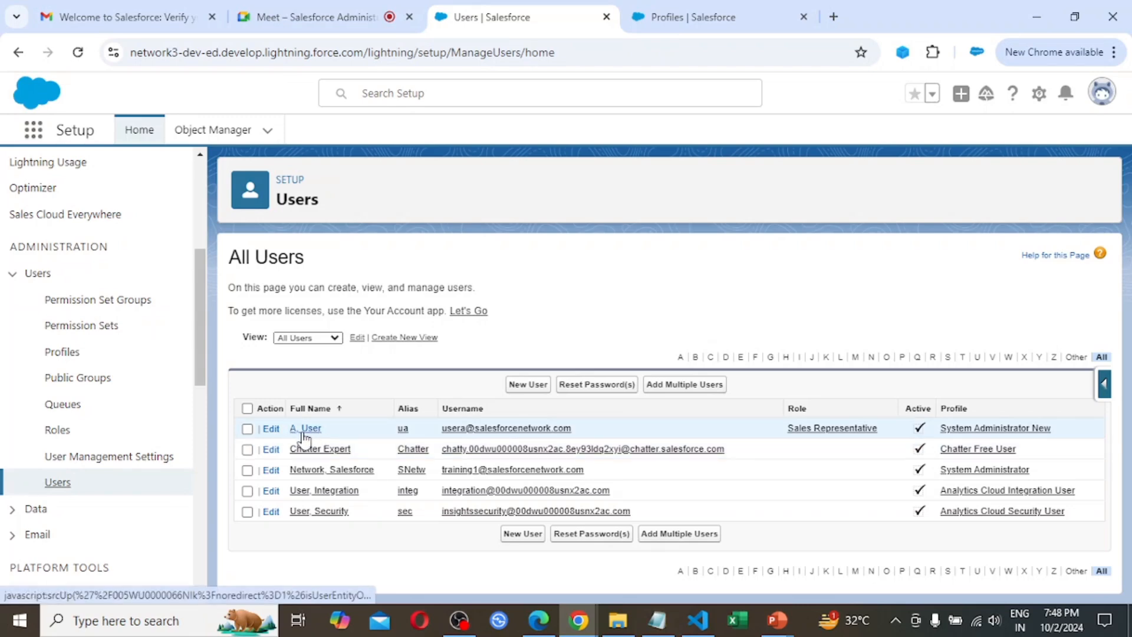
left_click(270, 429)
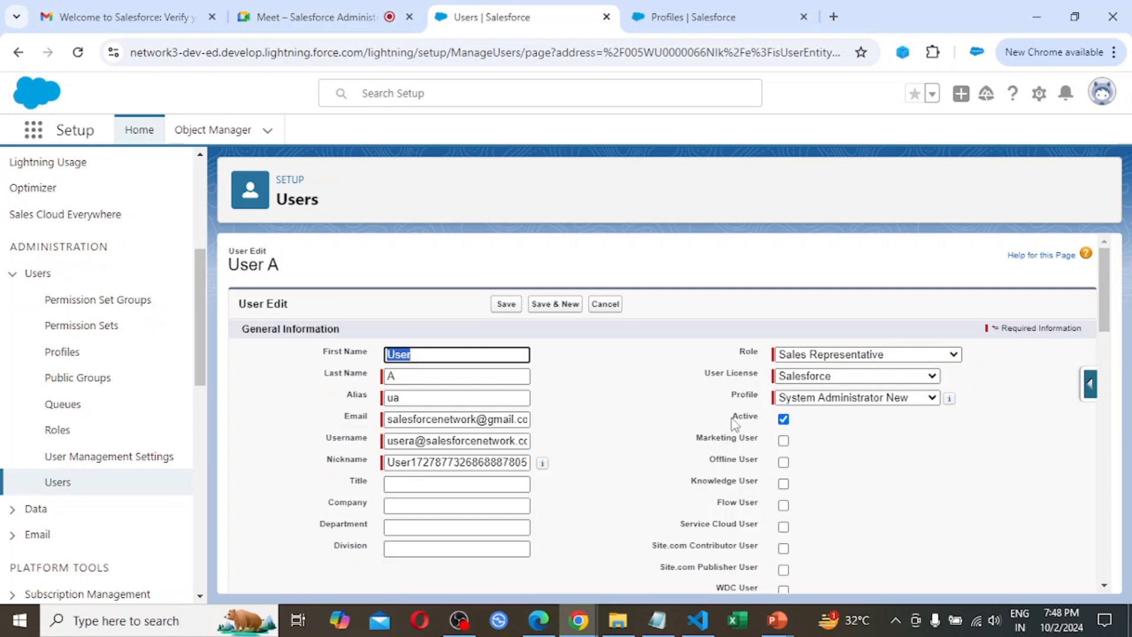
Examine the fields of User A's edit form, from general information down to the mailing address, for a freeze option
scroll(709, 538, "down", 2)
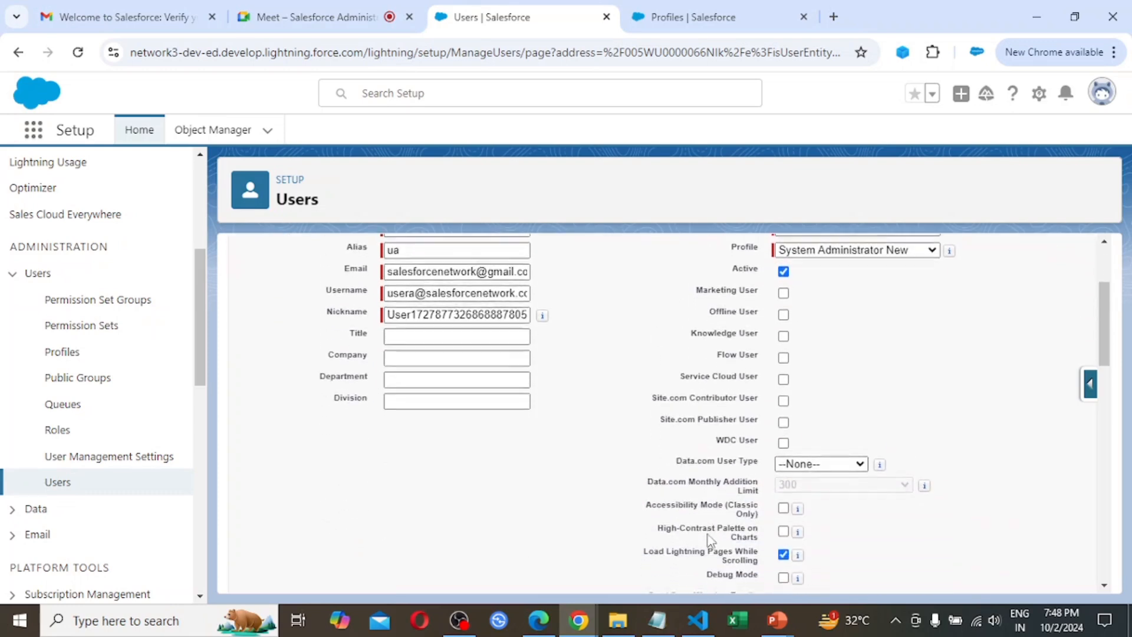
scroll(710, 538, "down", 1)
scroll(710, 538, "down", 5)
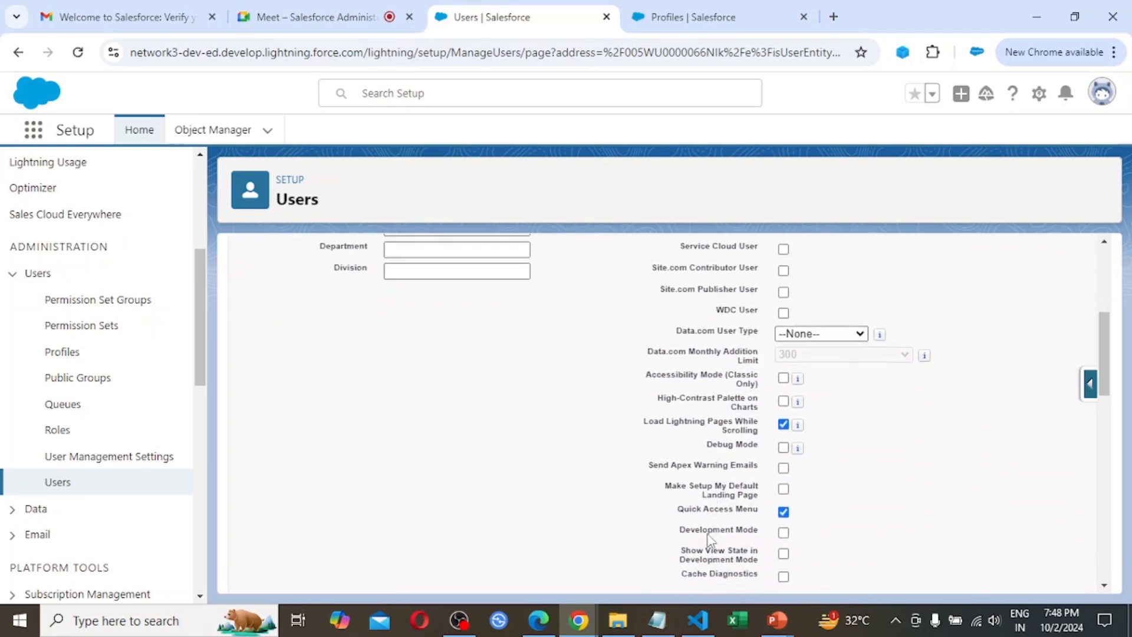
scroll(711, 541, "down", 8)
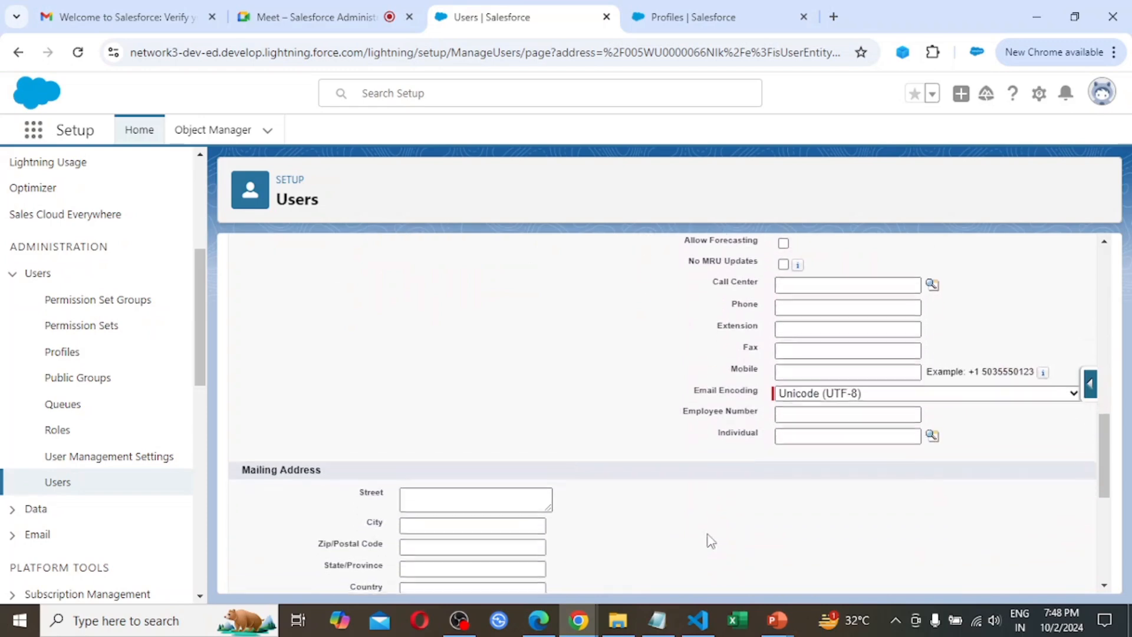
scroll(710, 541, "up", 13)
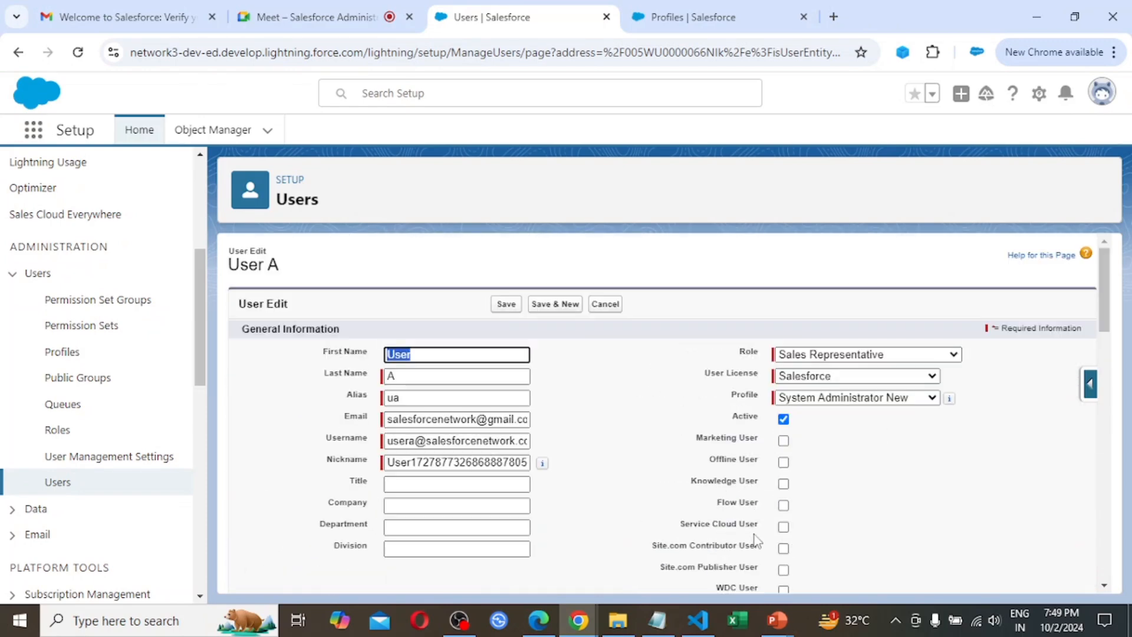
scroll(843, 539, "down", 4)
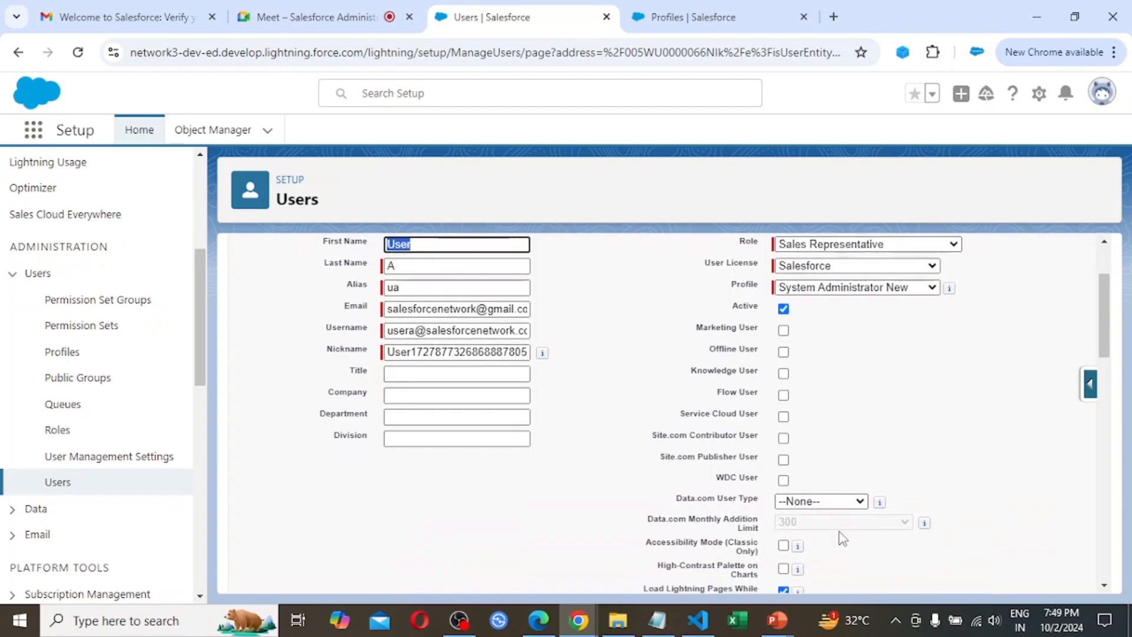
scroll(843, 539, "down", 1)
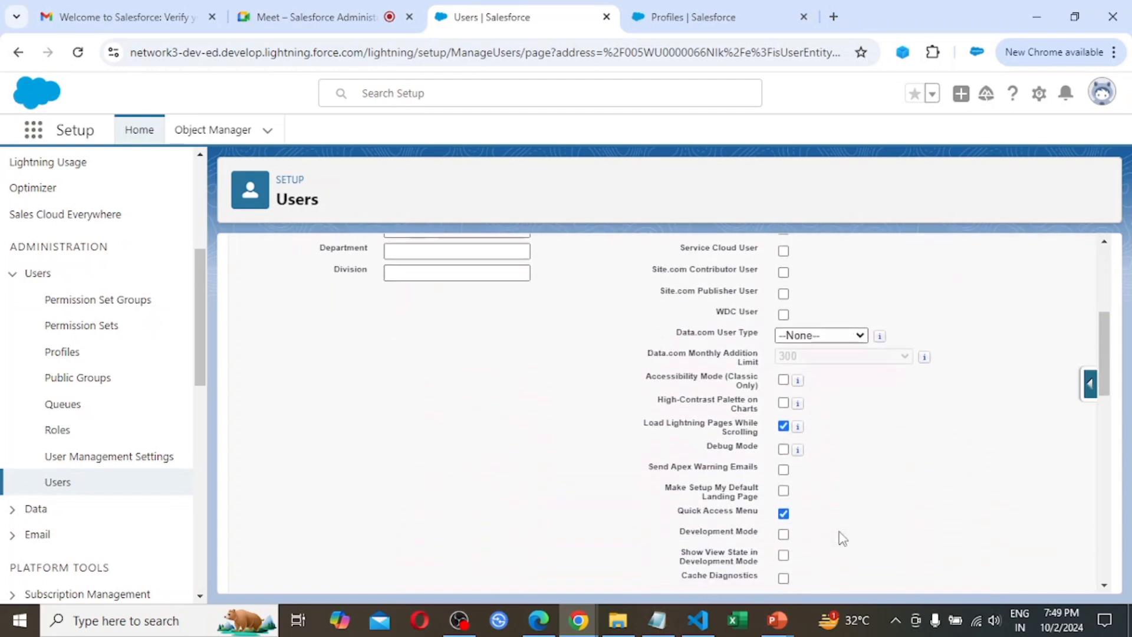
scroll(844, 538, "down", 4)
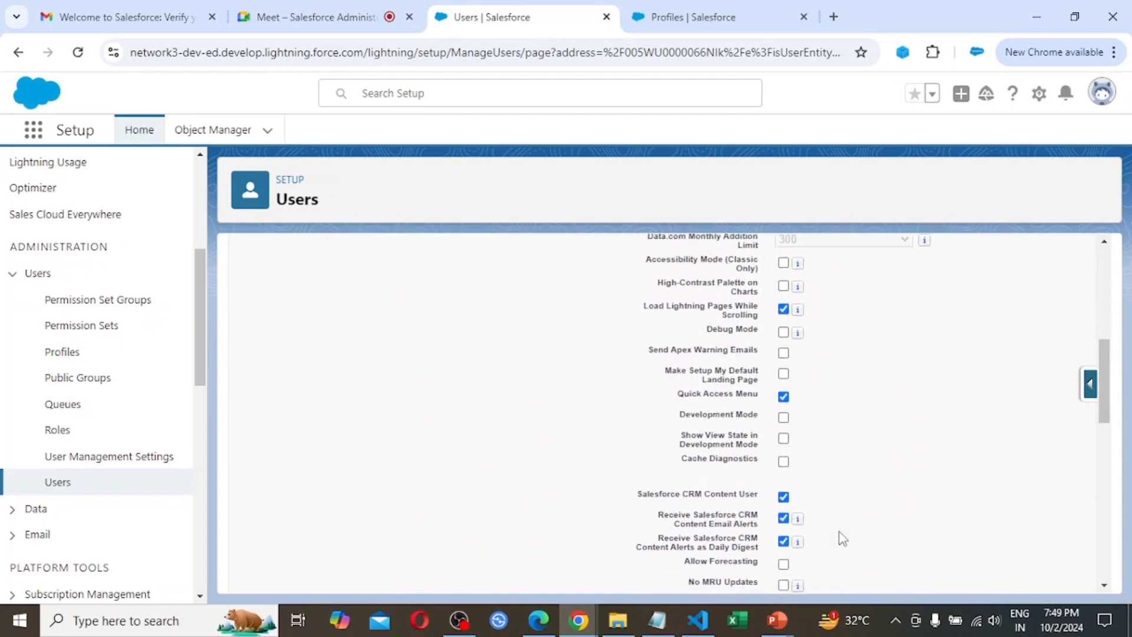
scroll(843, 539, "down", 4)
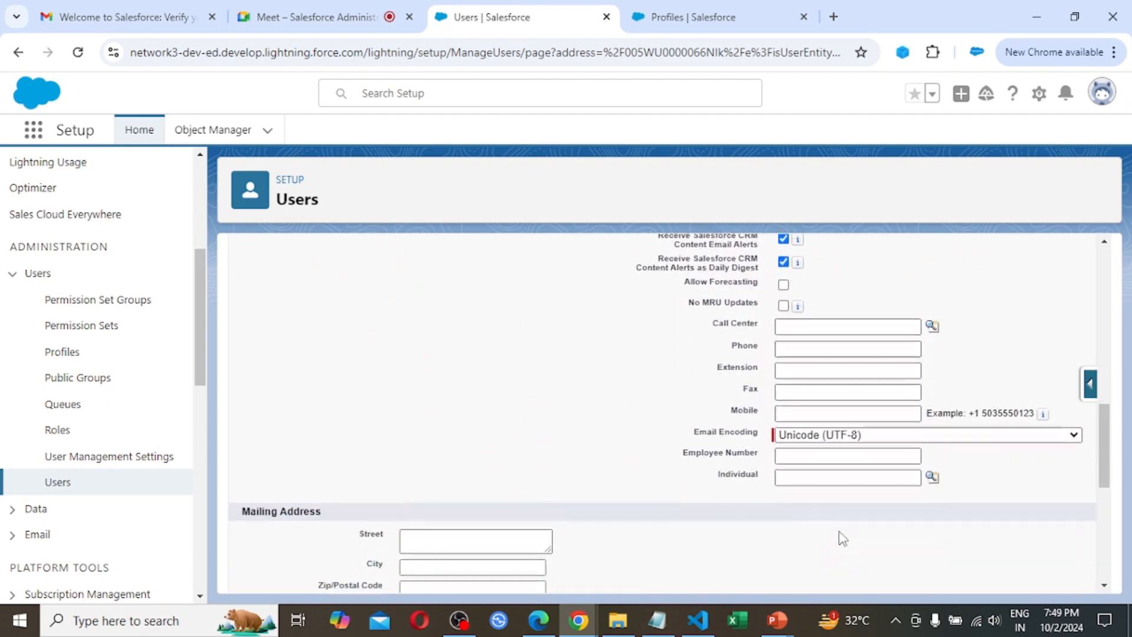
scroll(843, 538, "up", 10)
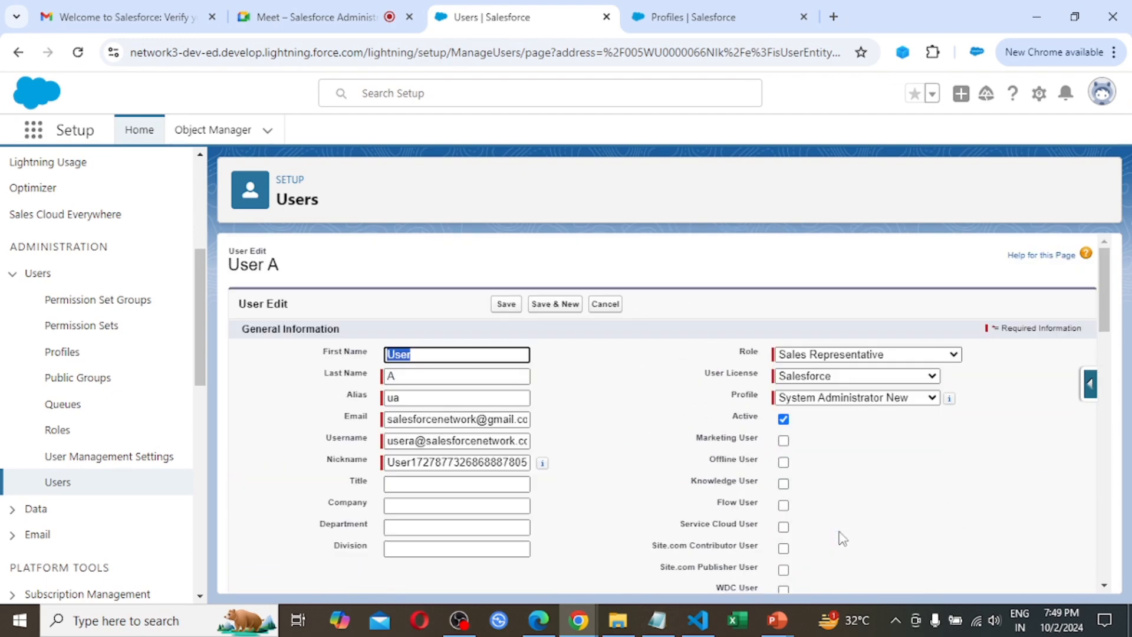
Search User A's edit page for "free", then clear and close the page search
key("ctrl+f")
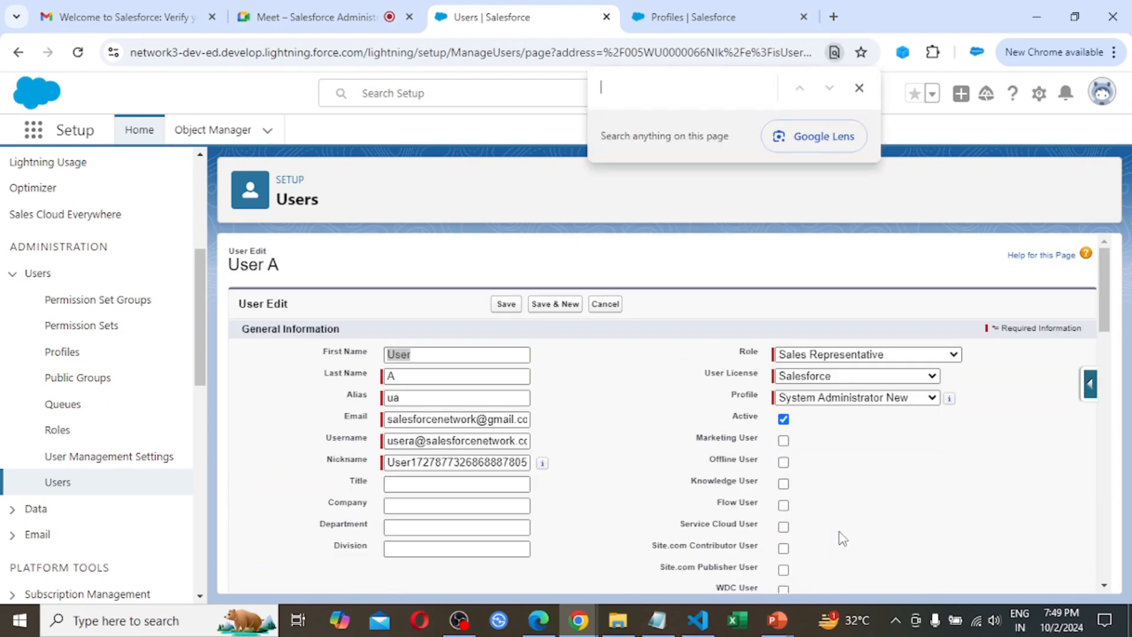
type("free")
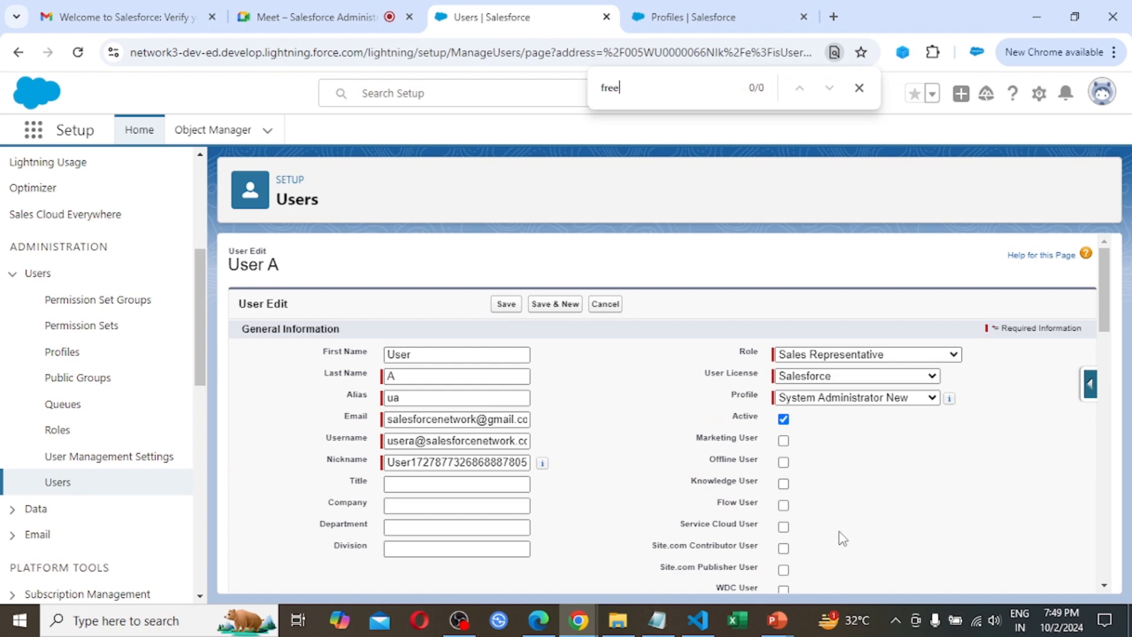
key("BackSpace")
key("BackSpace")
key("BackSpace")
key("BackSpace")
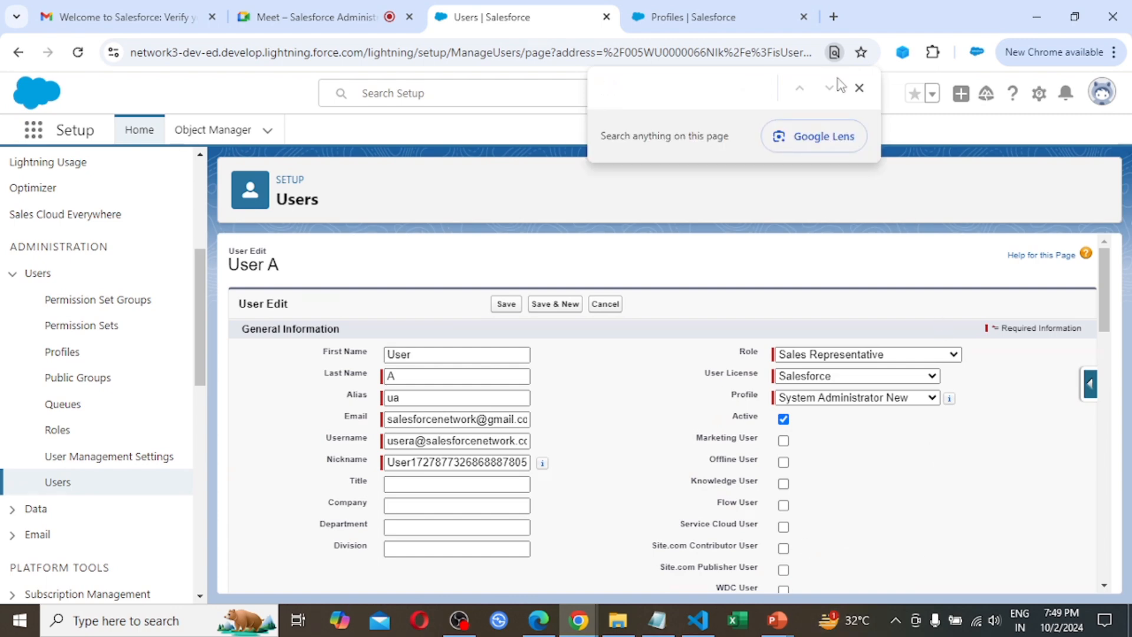
left_click(859, 89)
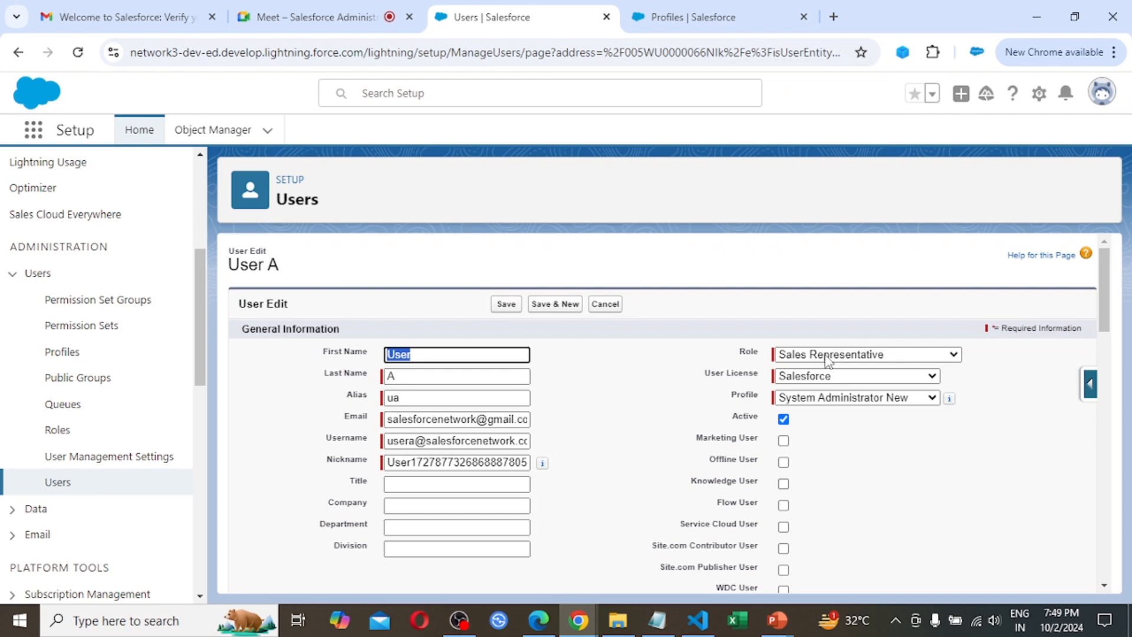
left_click(896, 472)
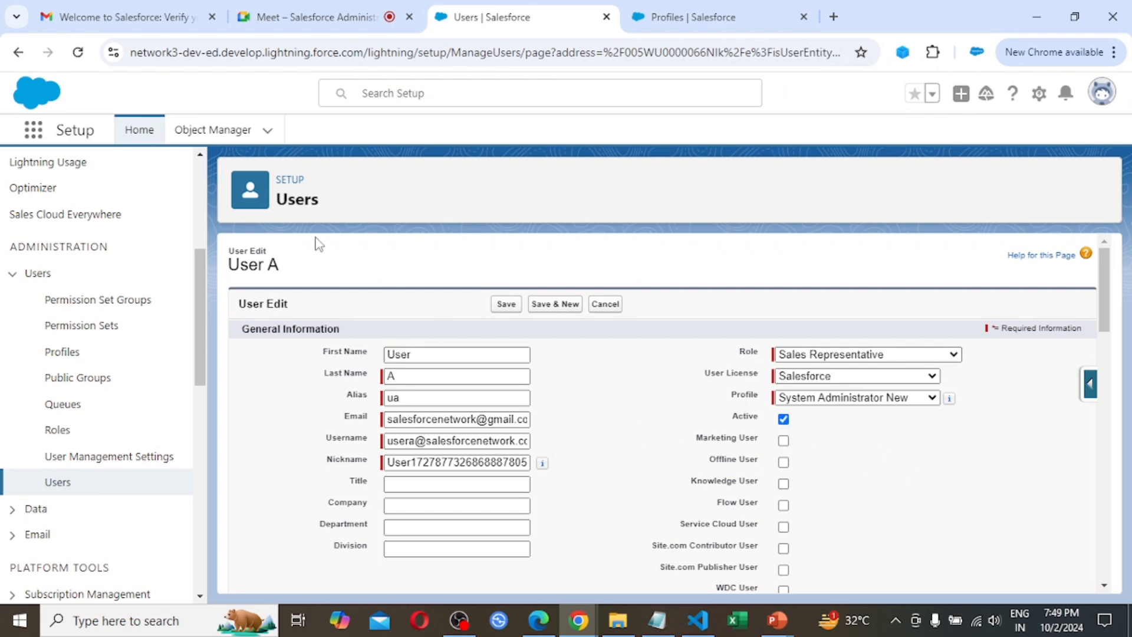
Return to the Users list, open User A's detail page and search it for "free" to locate the Freeze option
left_click(57, 482)
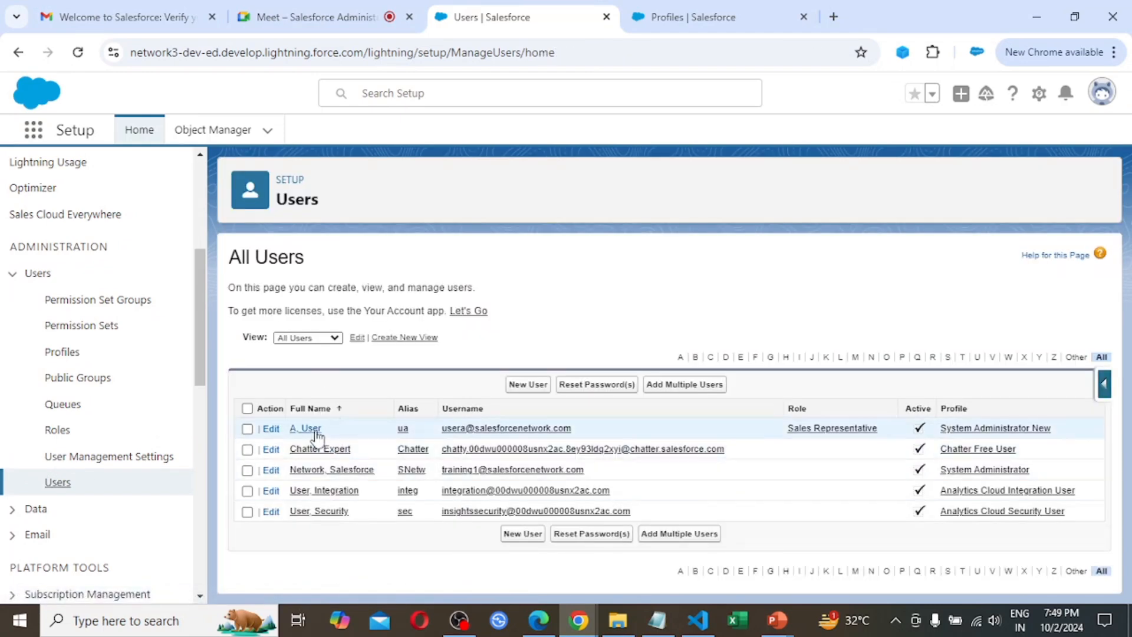
left_click(315, 434)
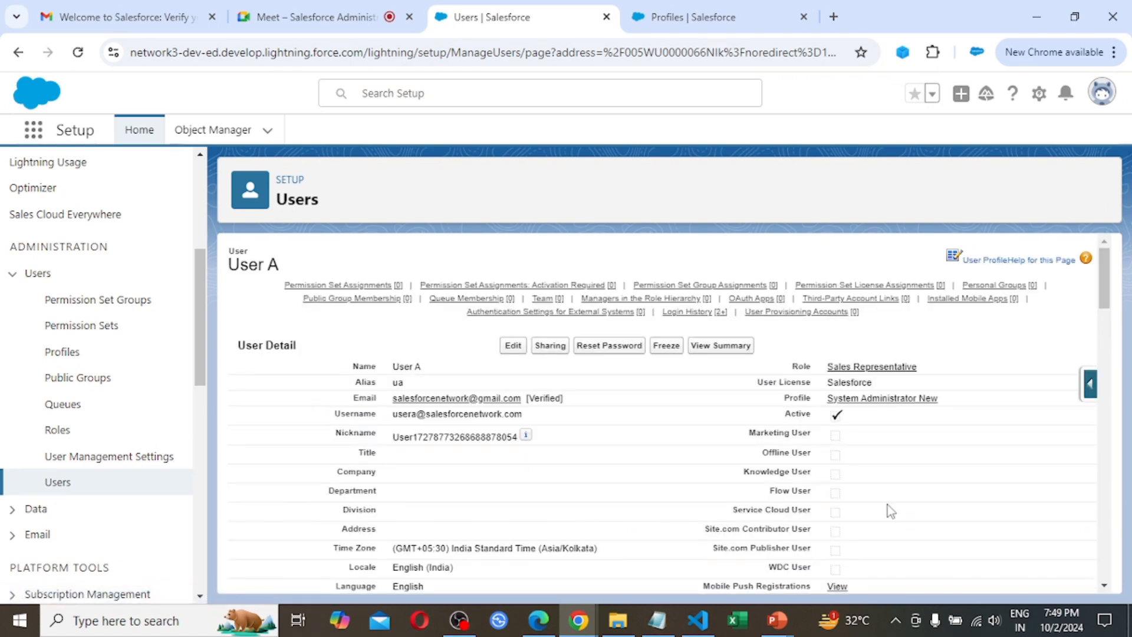
scroll(887, 507, "down", 1)
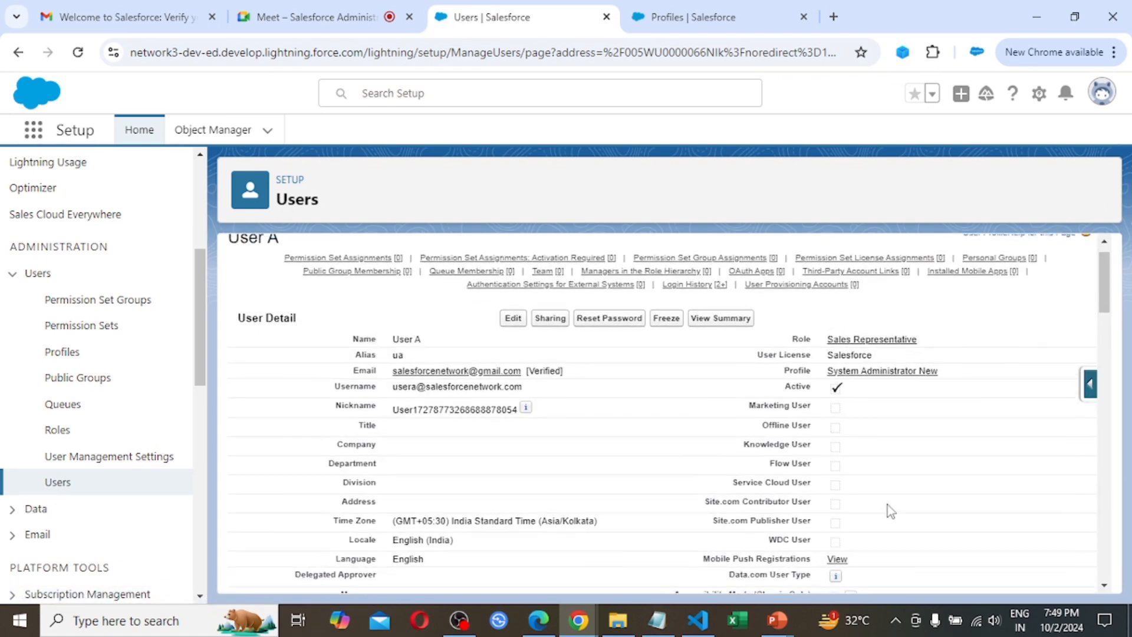
key("ctrl+f")
type("free")
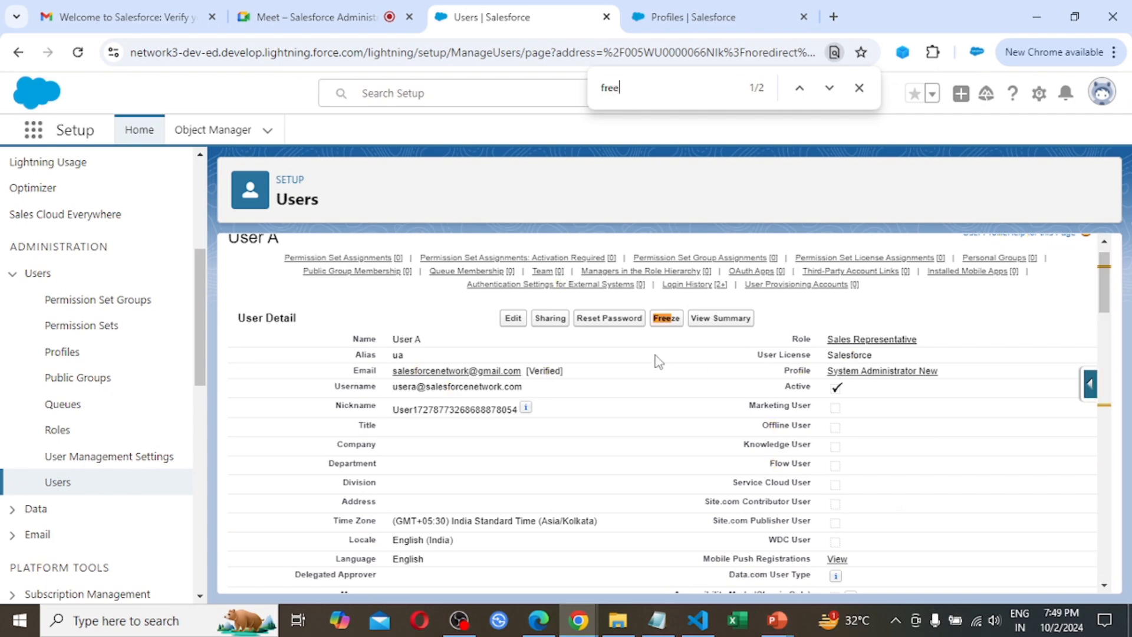
key("Escape")
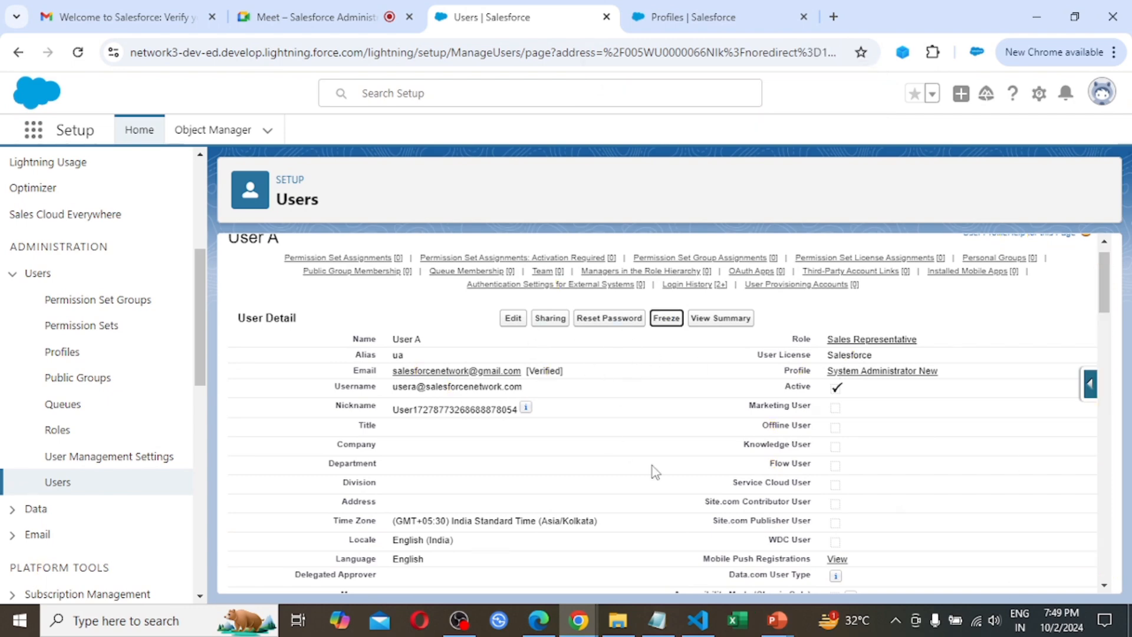
scroll(652, 466, "up", 1)
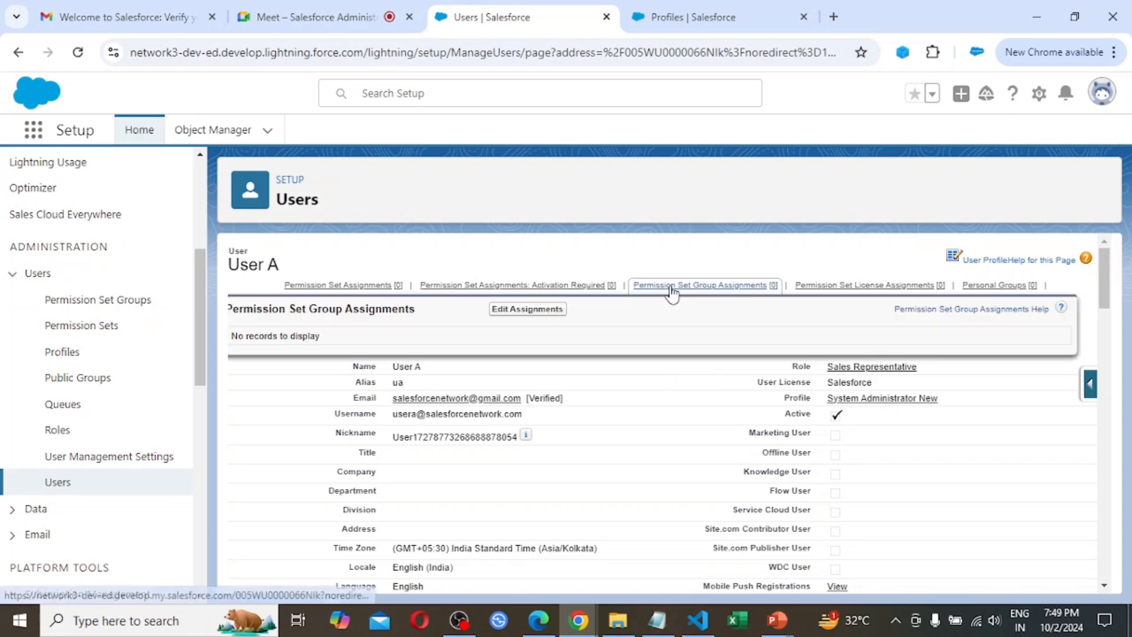
On the browser tab showing Profiles, find "company" in the Setup navigation and open Company Information
left_click(703, 7)
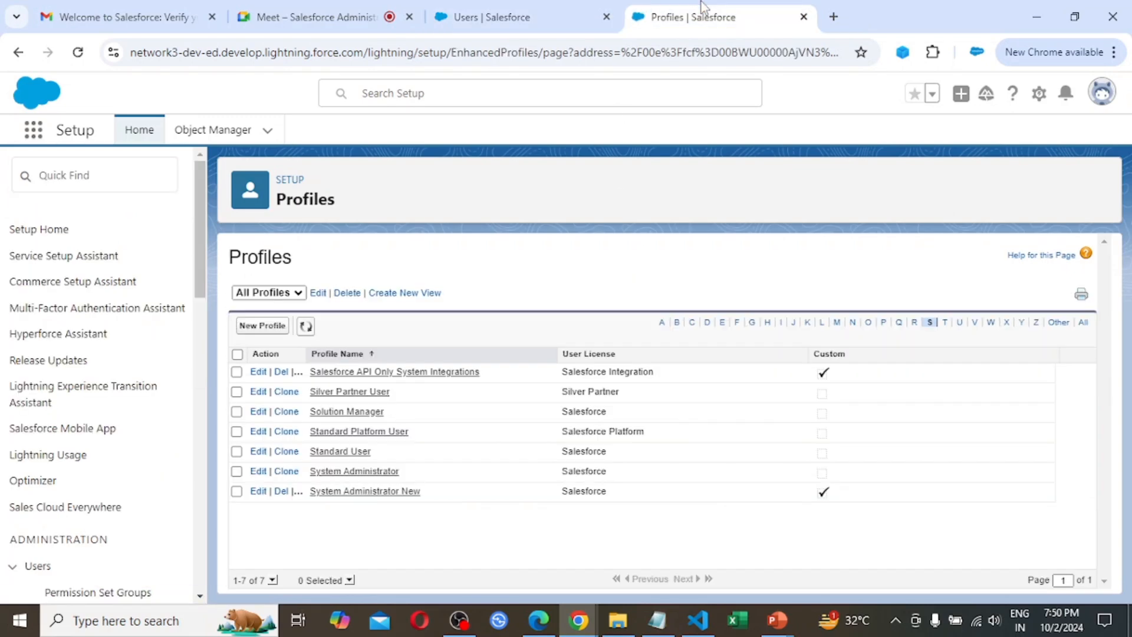
left_click(98, 181)
type("co")
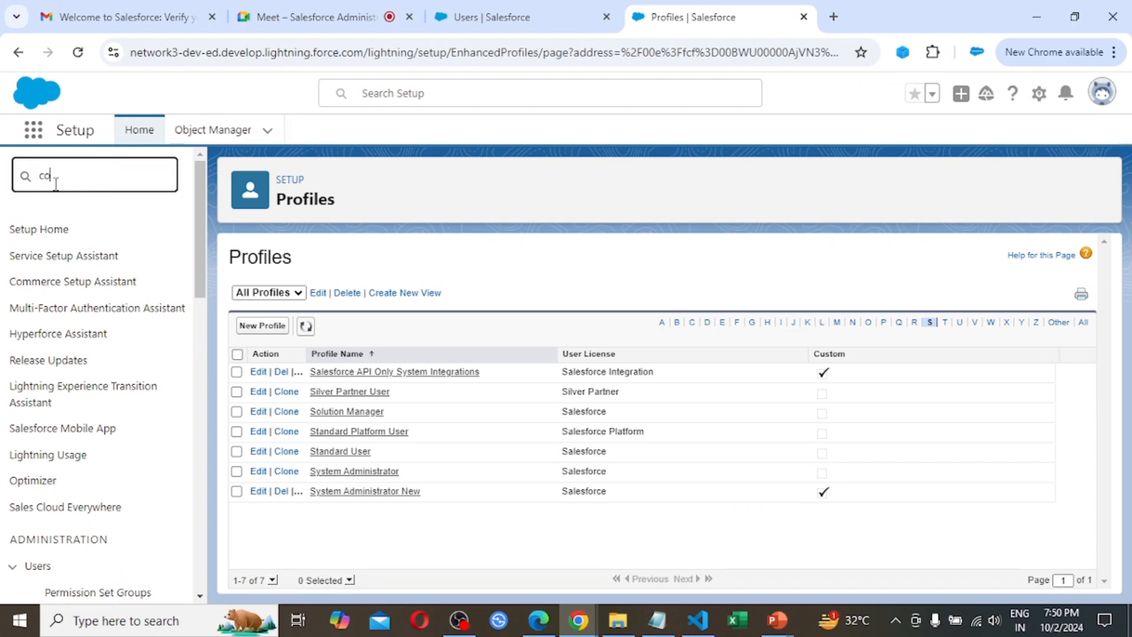
type("mpany")
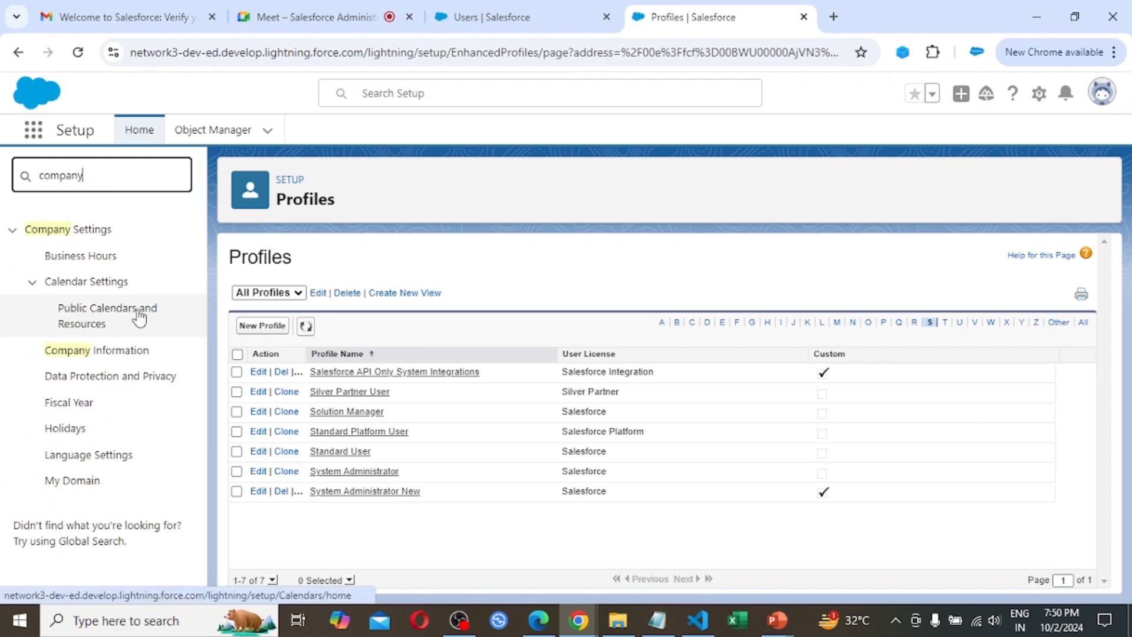
left_click(100, 354)
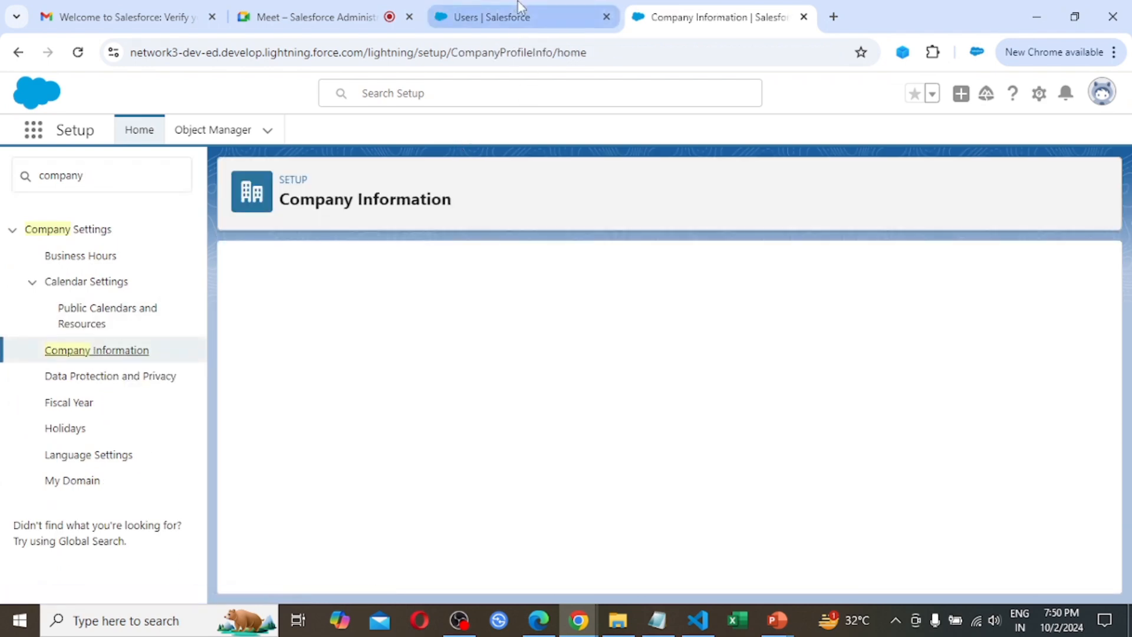
Return to User A's detail page and check the logged-in account in the user profile menu, then close it
left_click(518, 2)
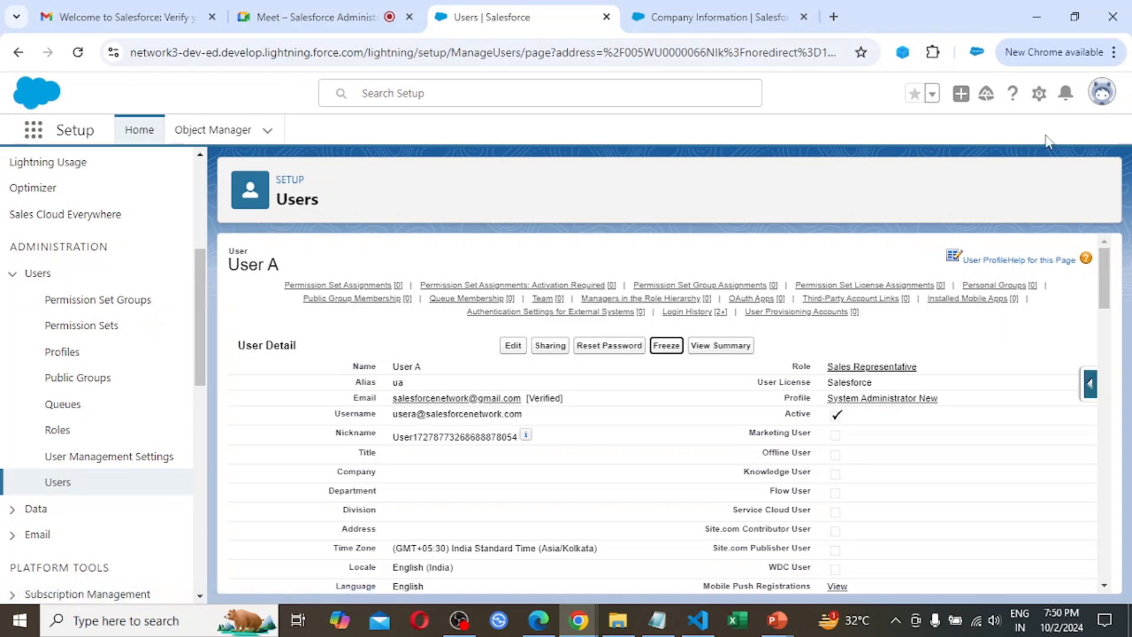
left_click(1100, 107)
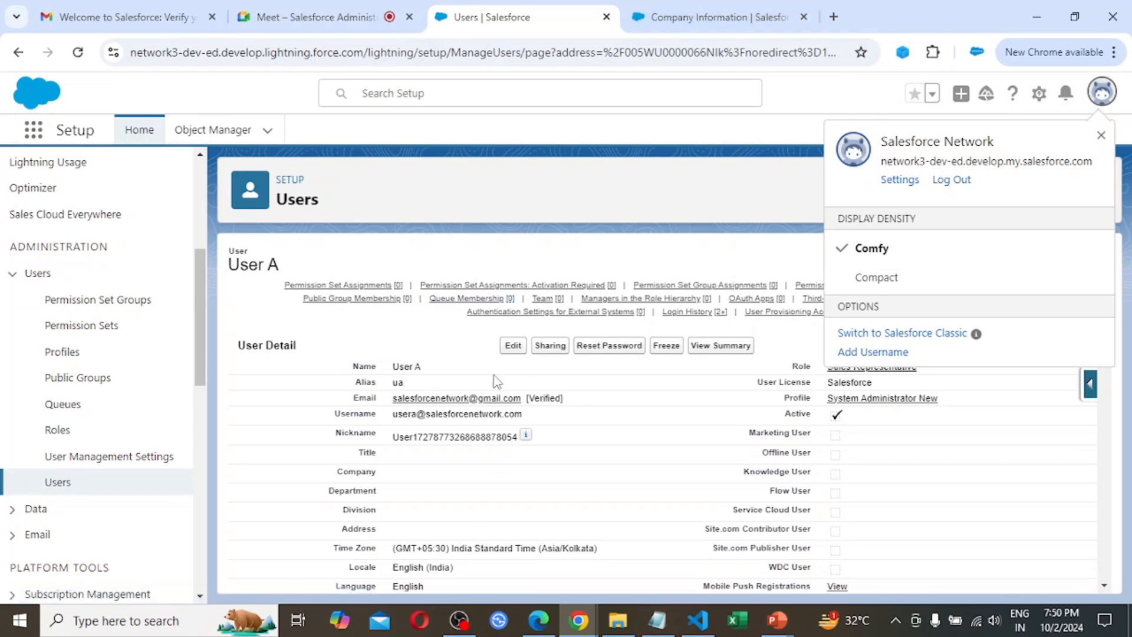
left_click(506, 189)
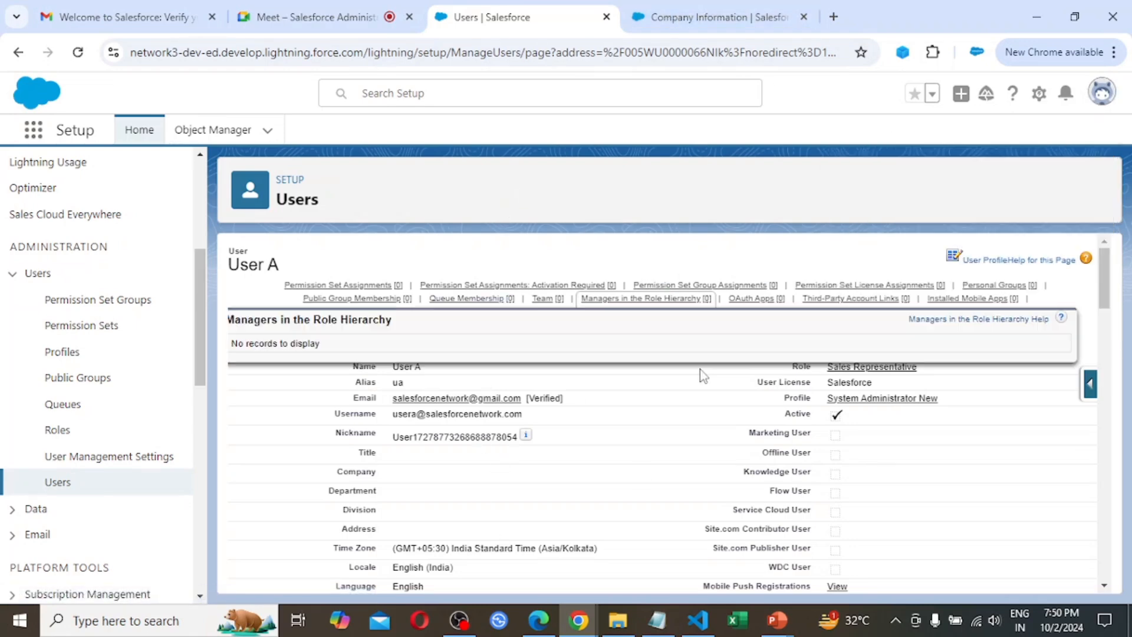
Freeze User A's account, then switch to Edge and log User A out of the open EMS session
mouse_move(507, 292)
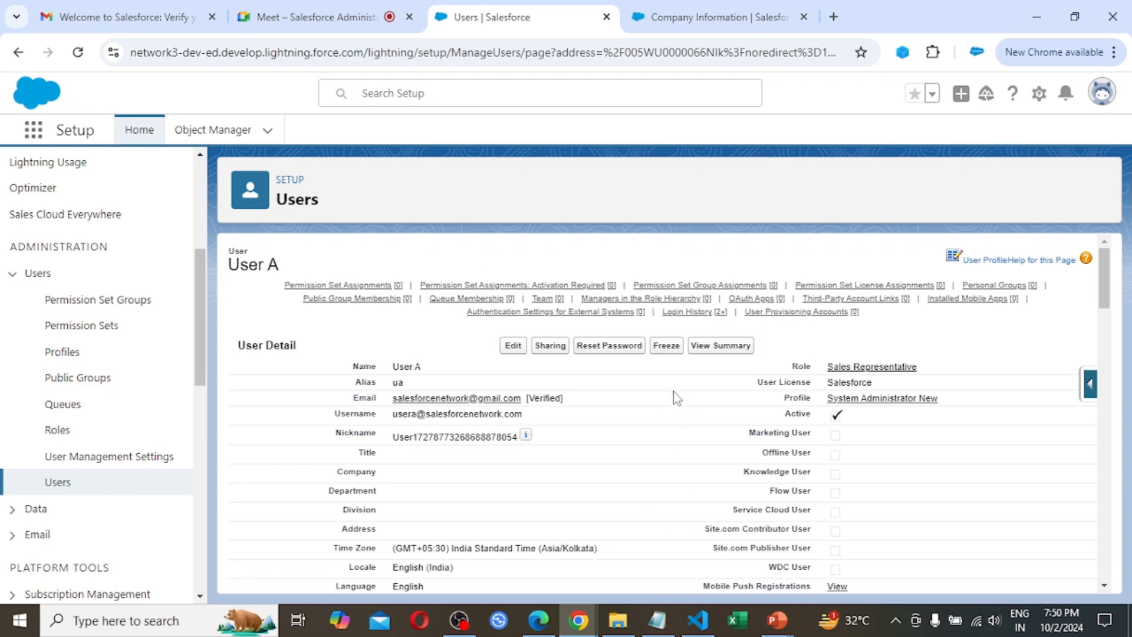
left_click(667, 348)
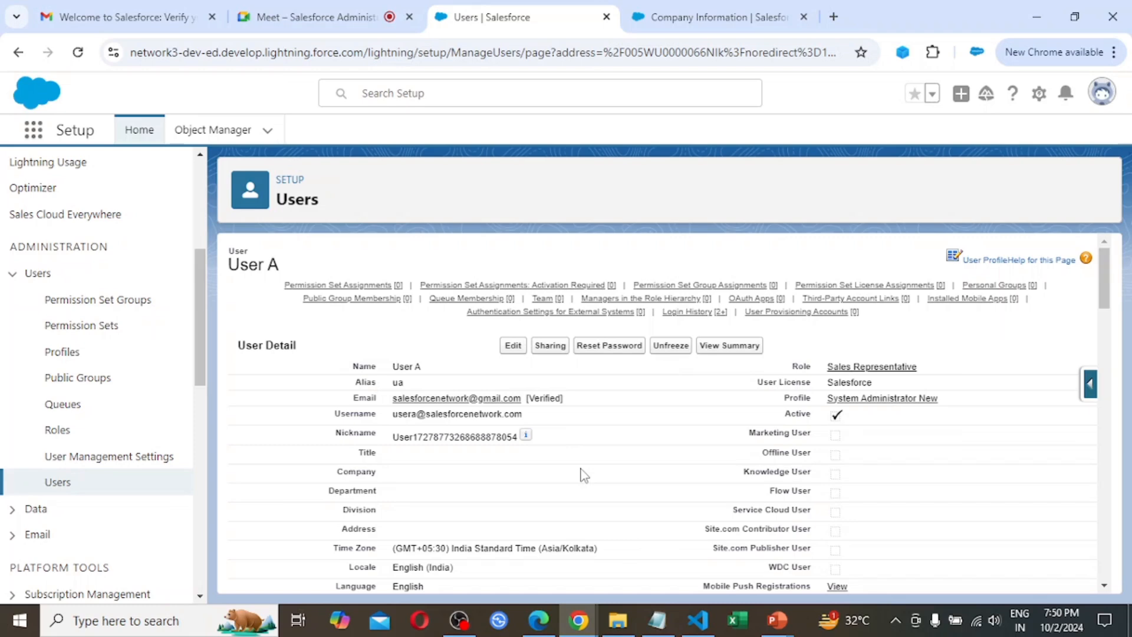
left_click(538, 621)
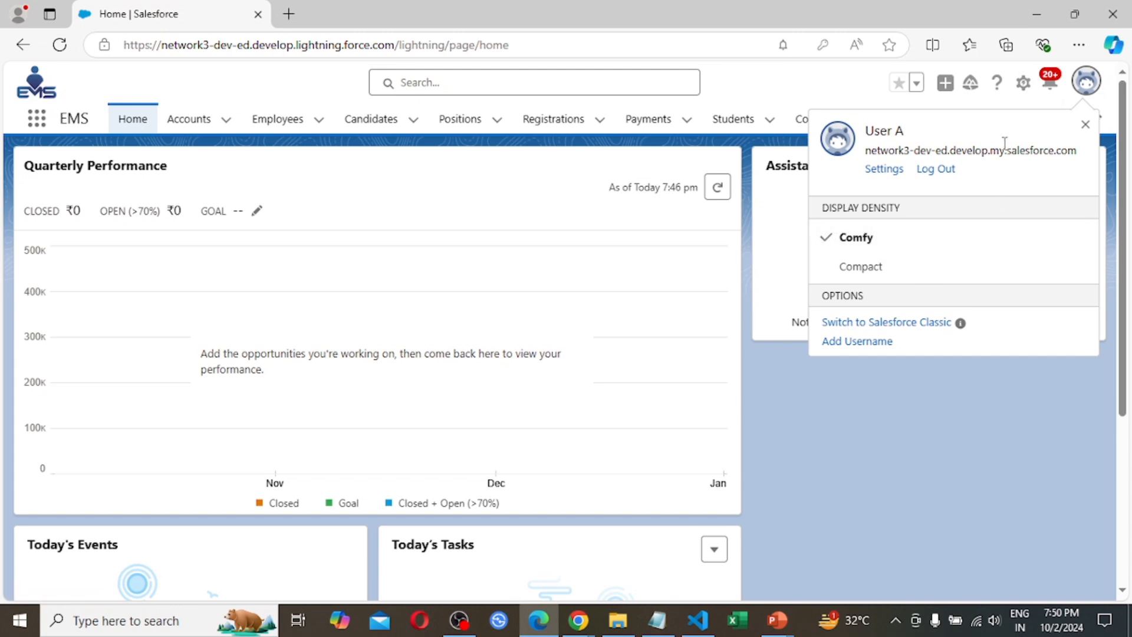
left_click(937, 170)
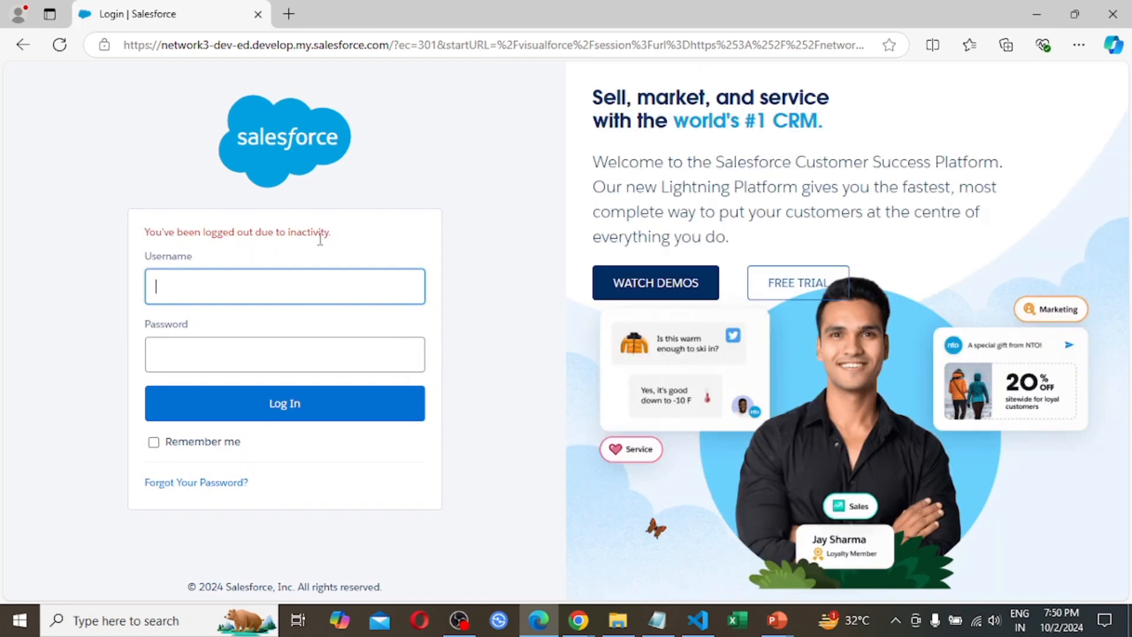
Open login.salesforce.com in a new tab, close the old login tab, and try to log in with User A's username and account password
left_click(289, 15)
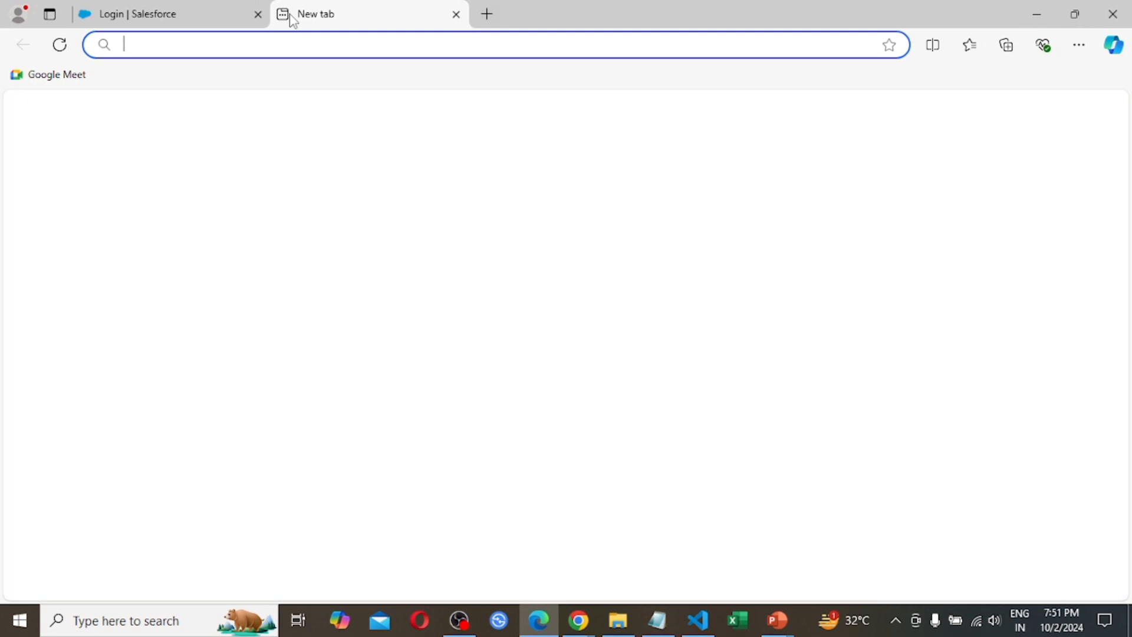
type("lo")
key("Return")
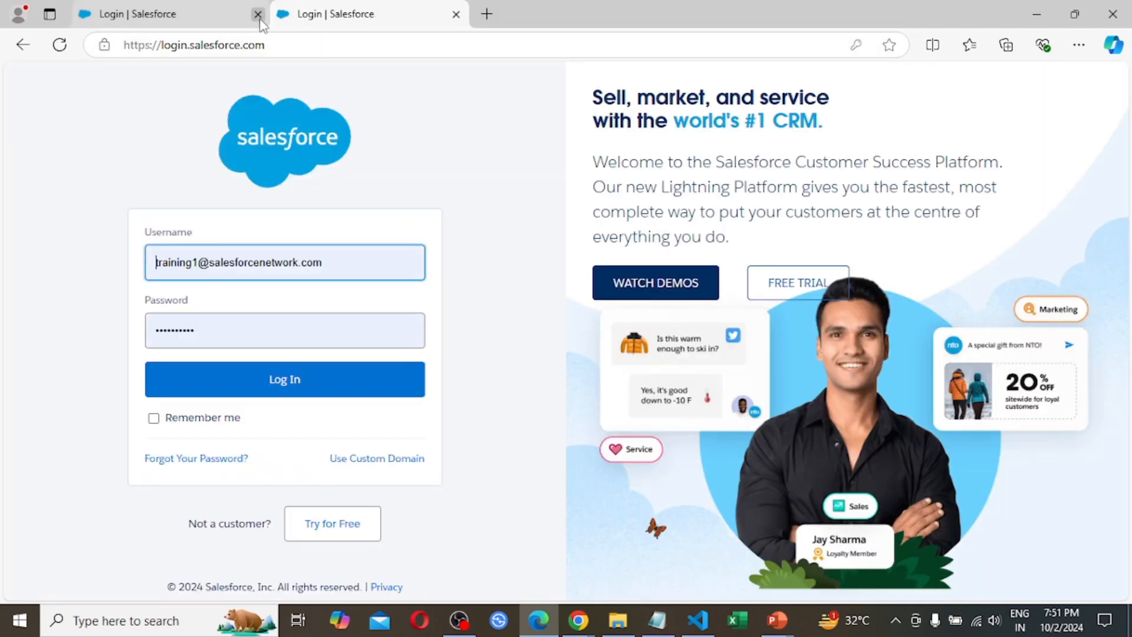
left_click(258, 14)
left_click(353, 268)
left_click_drag(352, 268, 90, 299)
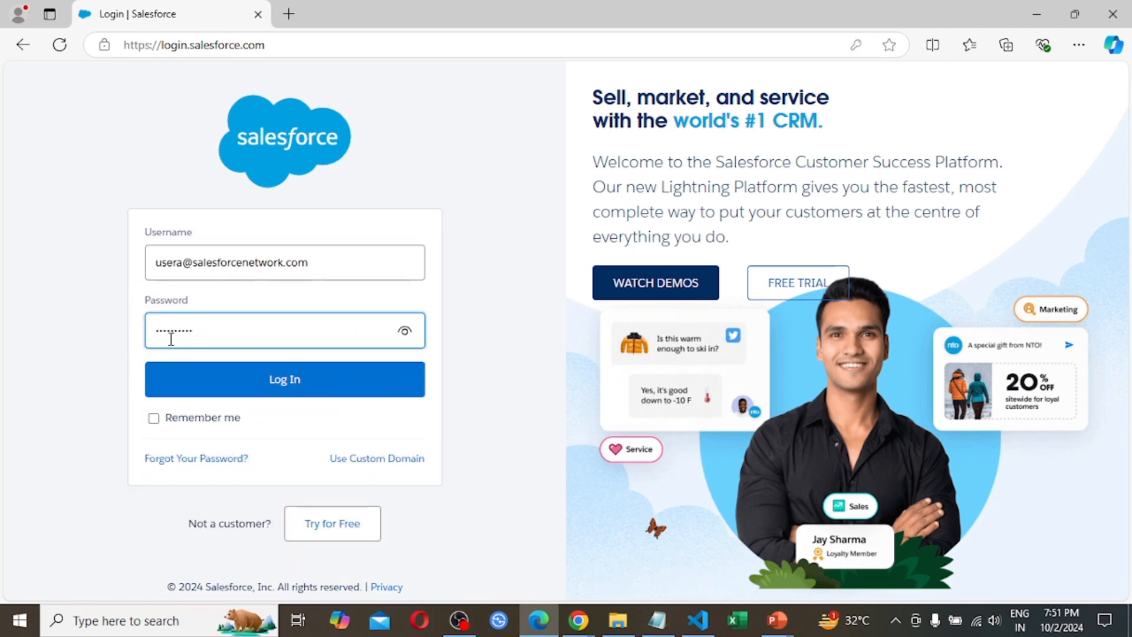
left_click(316, 383)
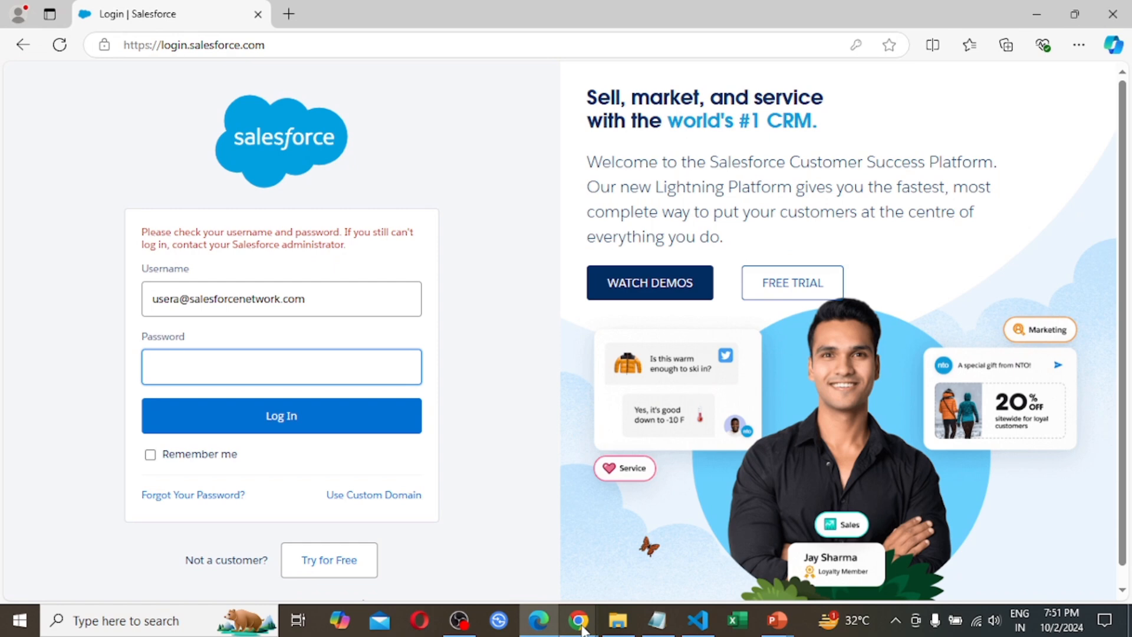
Switch back to Chrome, reload Company Information and examine the Salesforce row of the User Licenses list
mouse_move(581, 630)
left_click(565, 588)
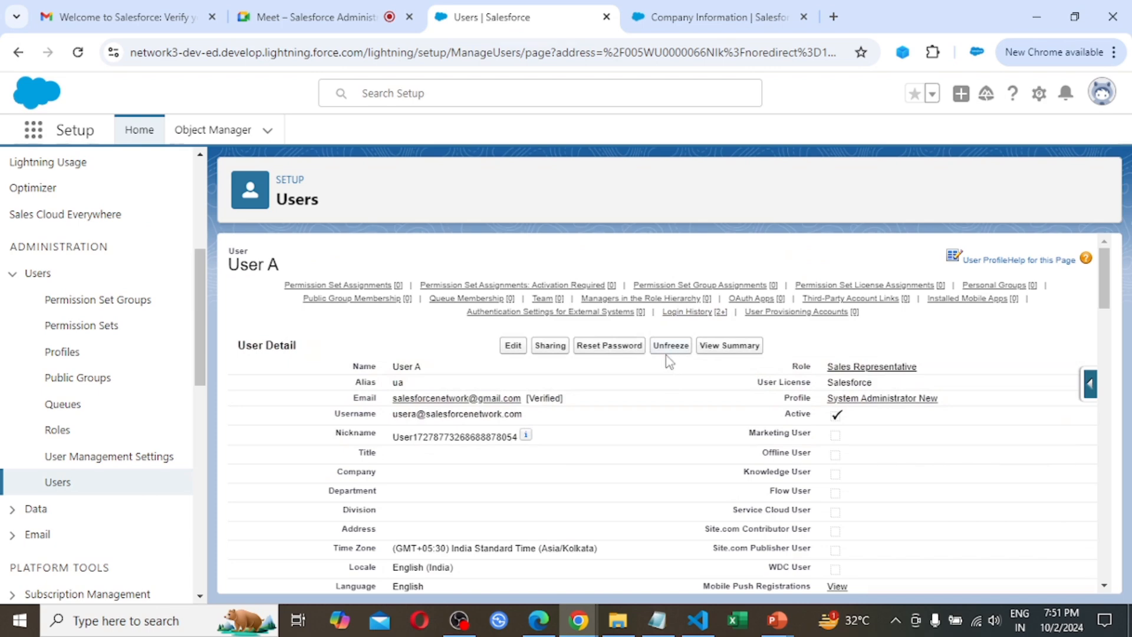
left_click(712, 16)
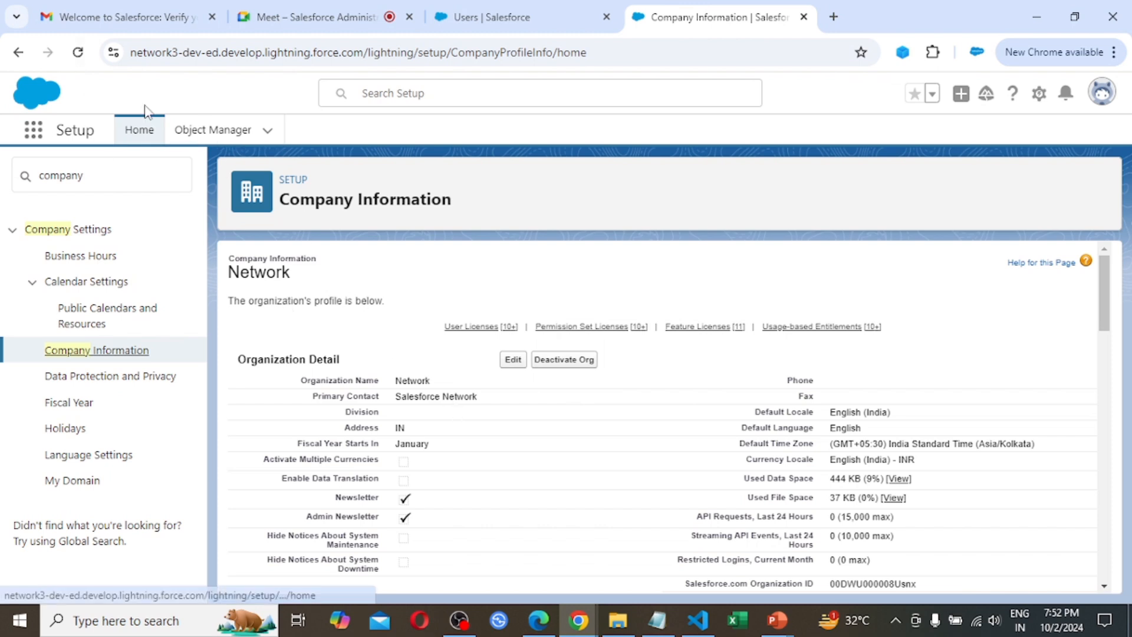
left_click(77, 52)
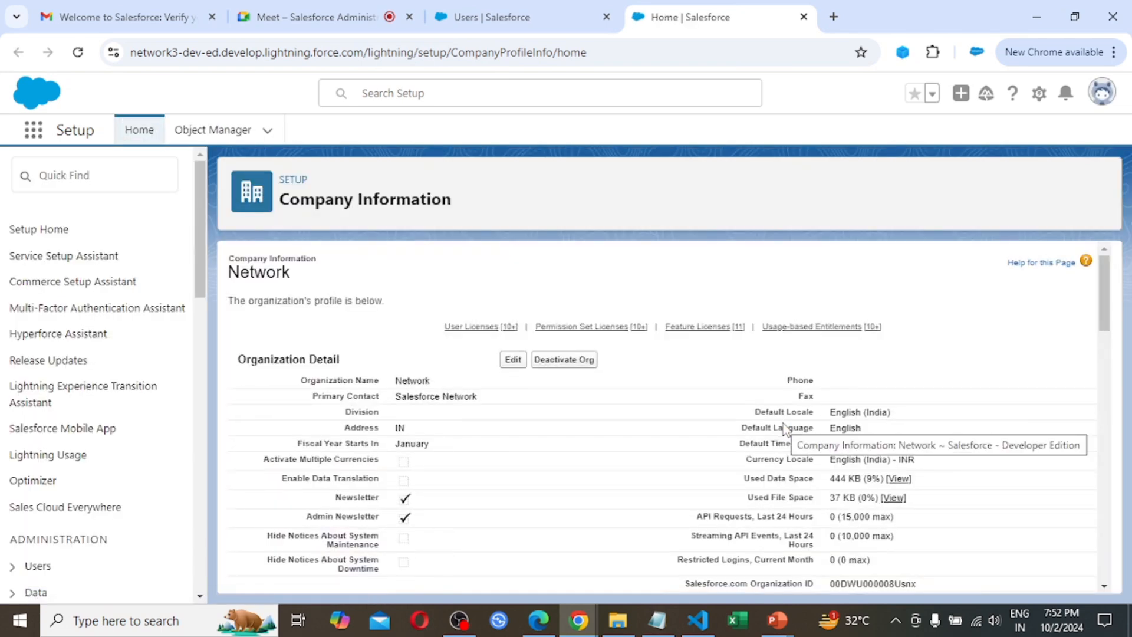
scroll(785, 426, "down", 5)
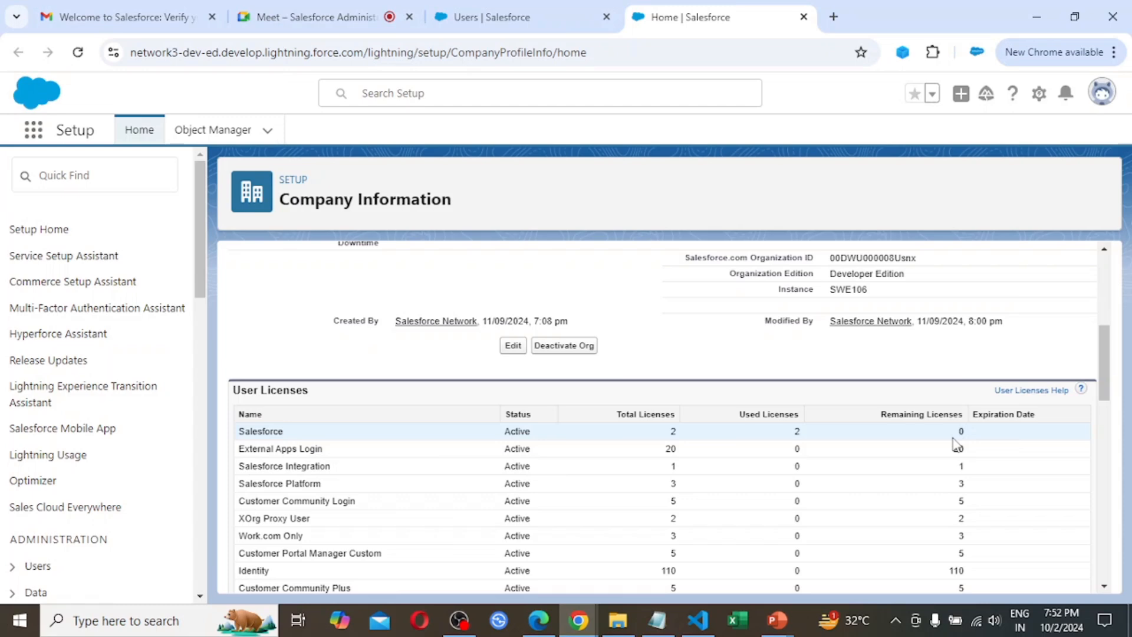
Deactivate User A by unchecking Active on the user's edit page, accept the notice and save the record
left_click(533, 3)
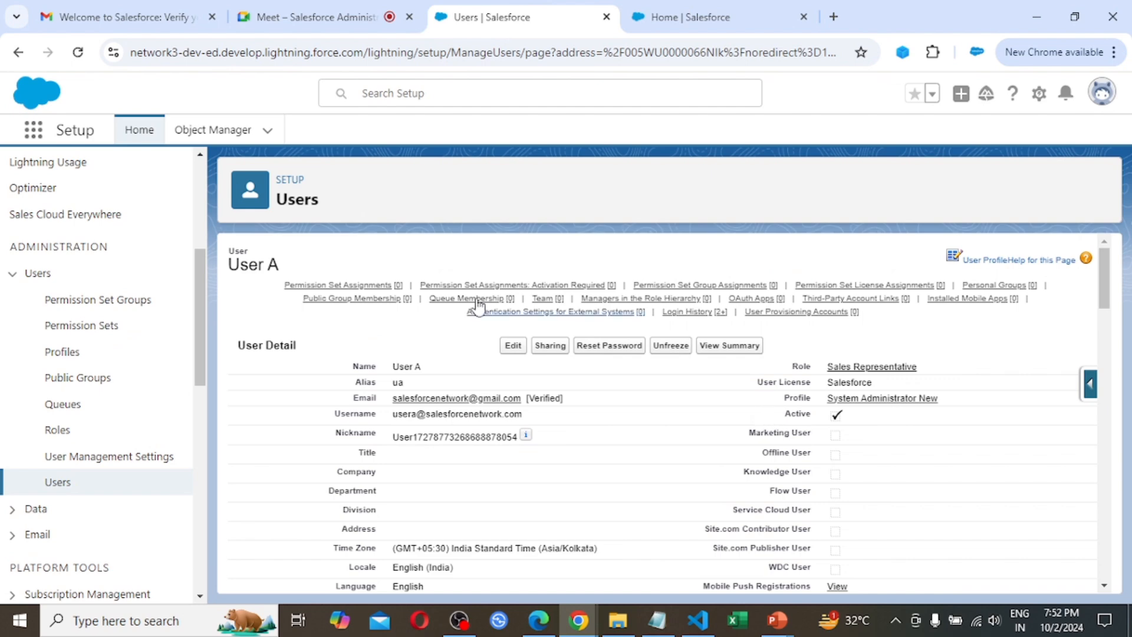
mouse_move(329, 300)
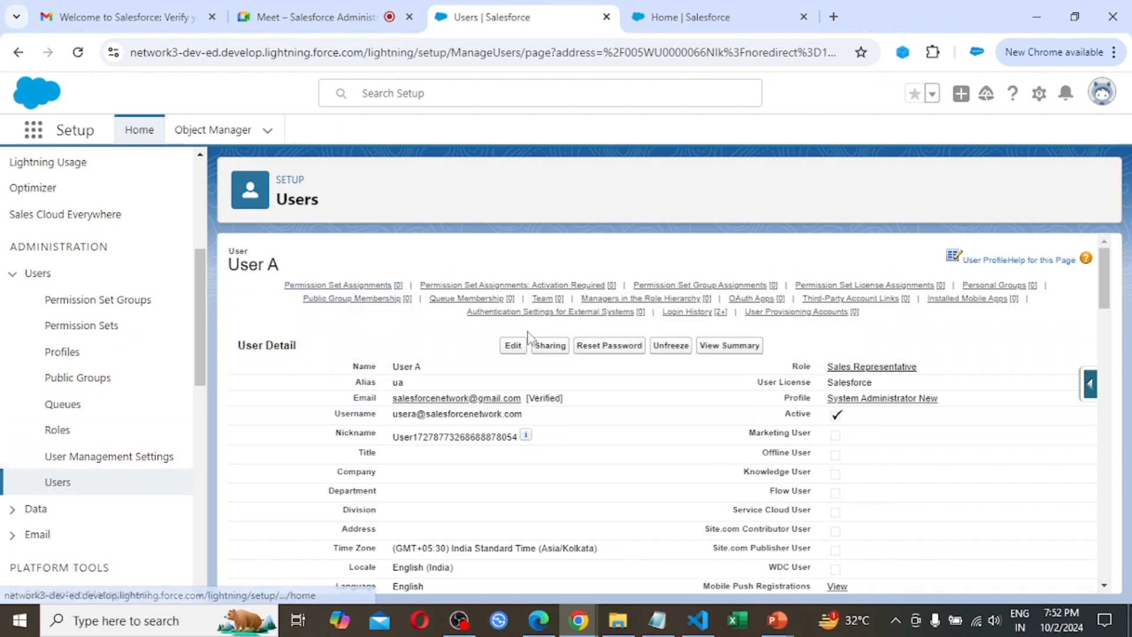
left_click(513, 346)
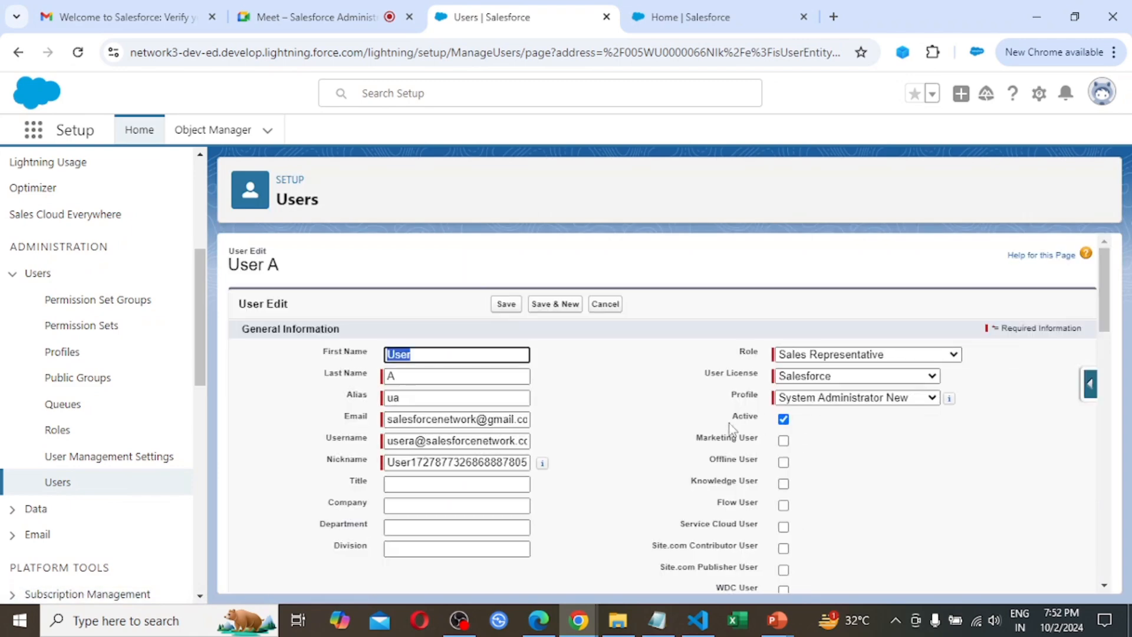
left_click(784, 419)
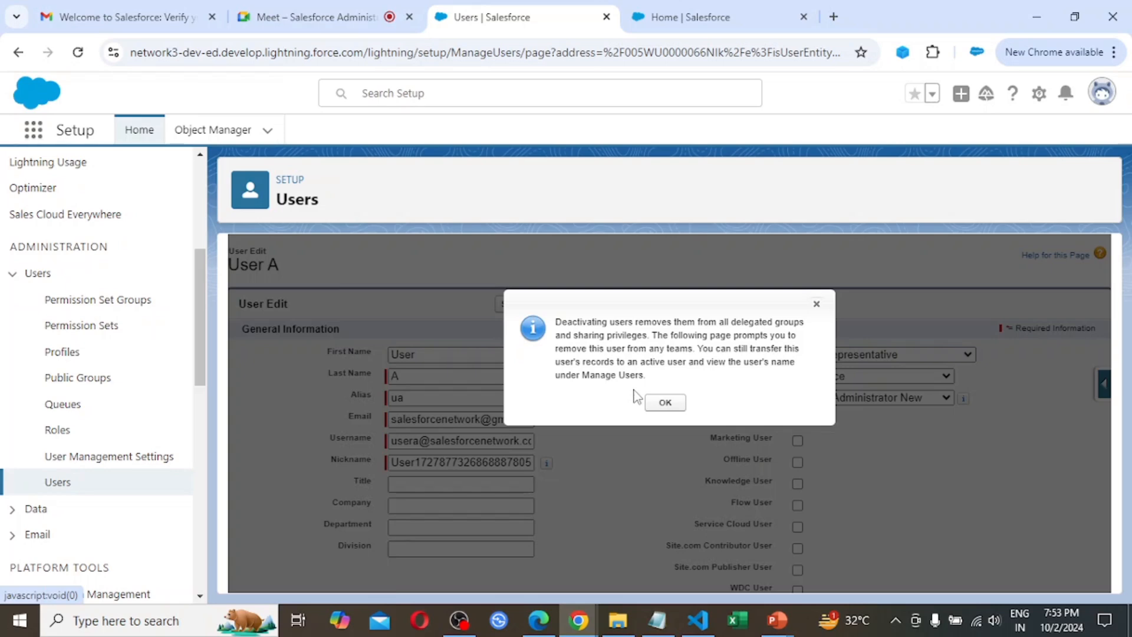
left_click(664, 404)
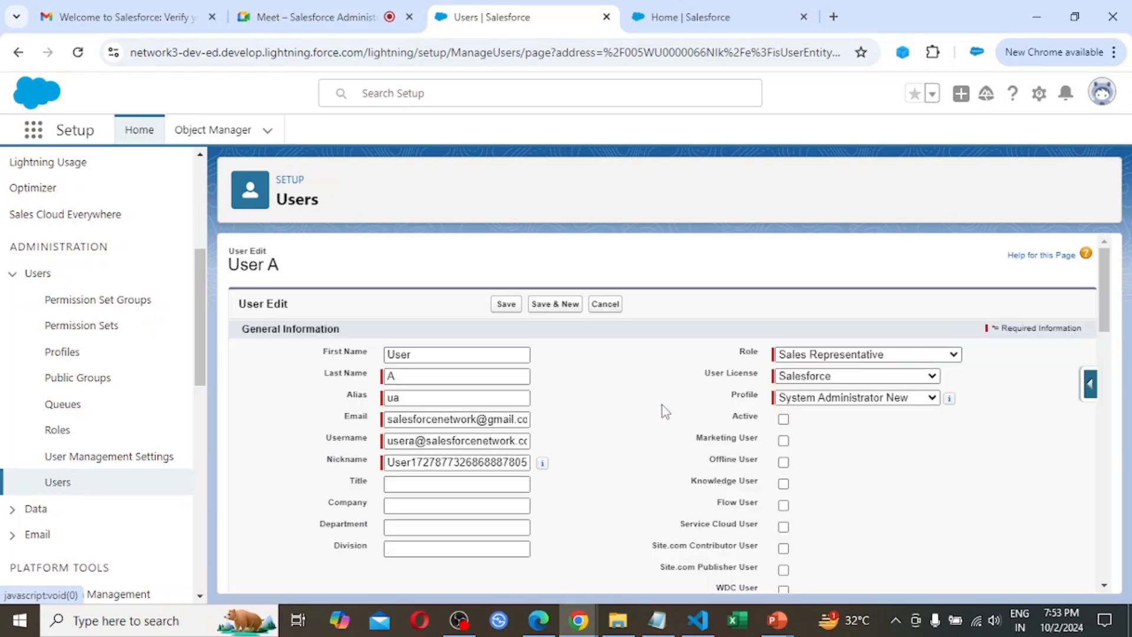
left_click(505, 307)
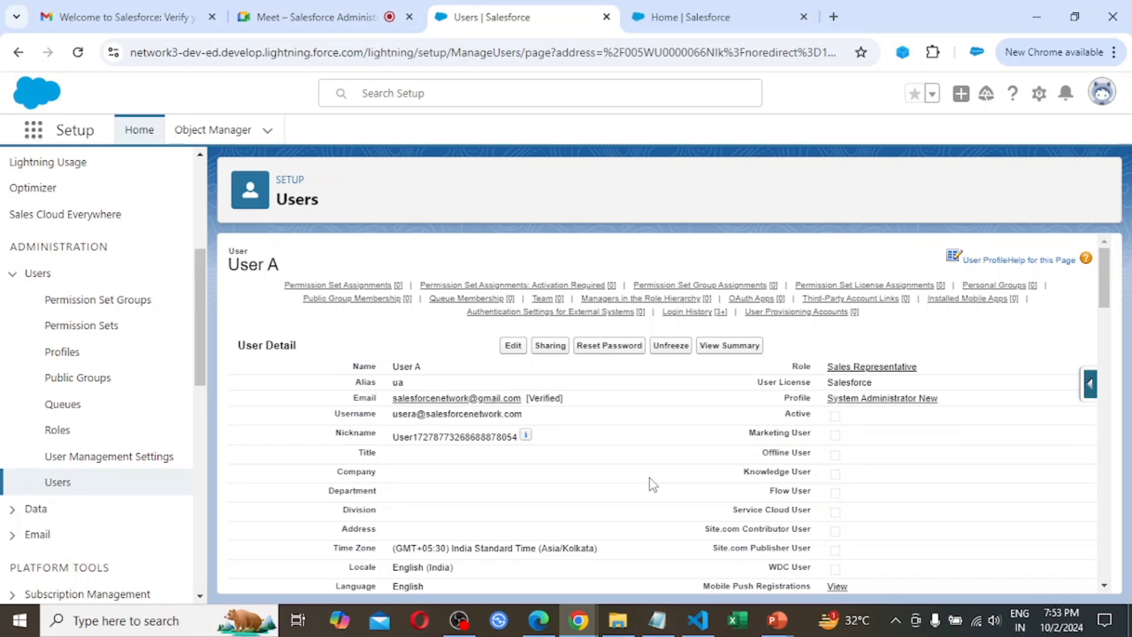
Reload Company Information and check the used and remaining Salesforce licenses under User Licenses
left_click(730, 8)
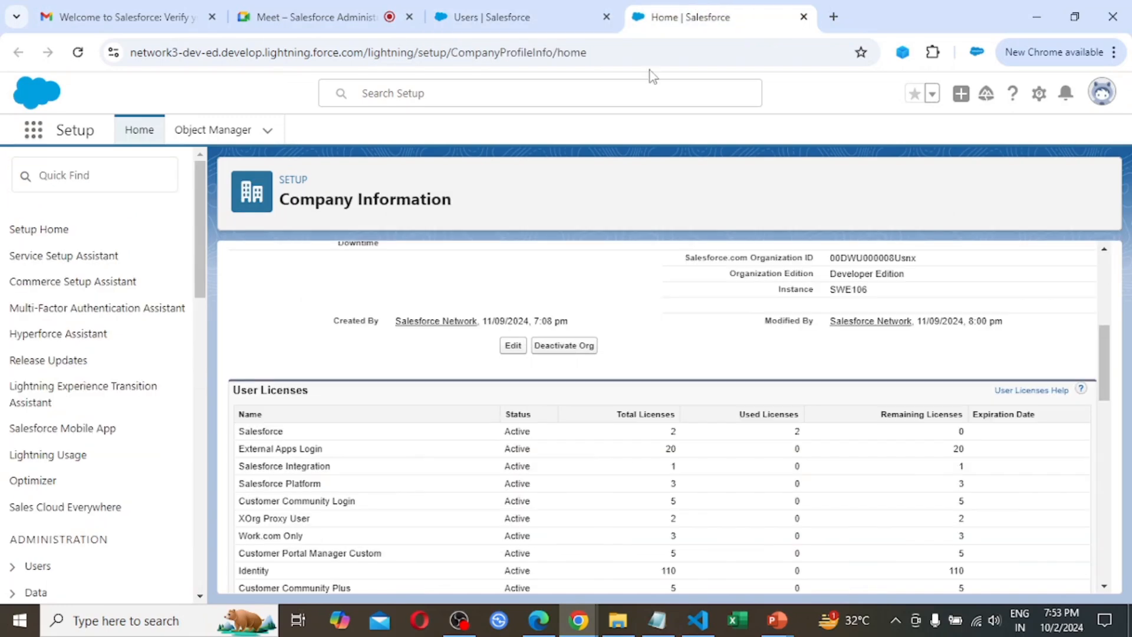
left_click(78, 52)
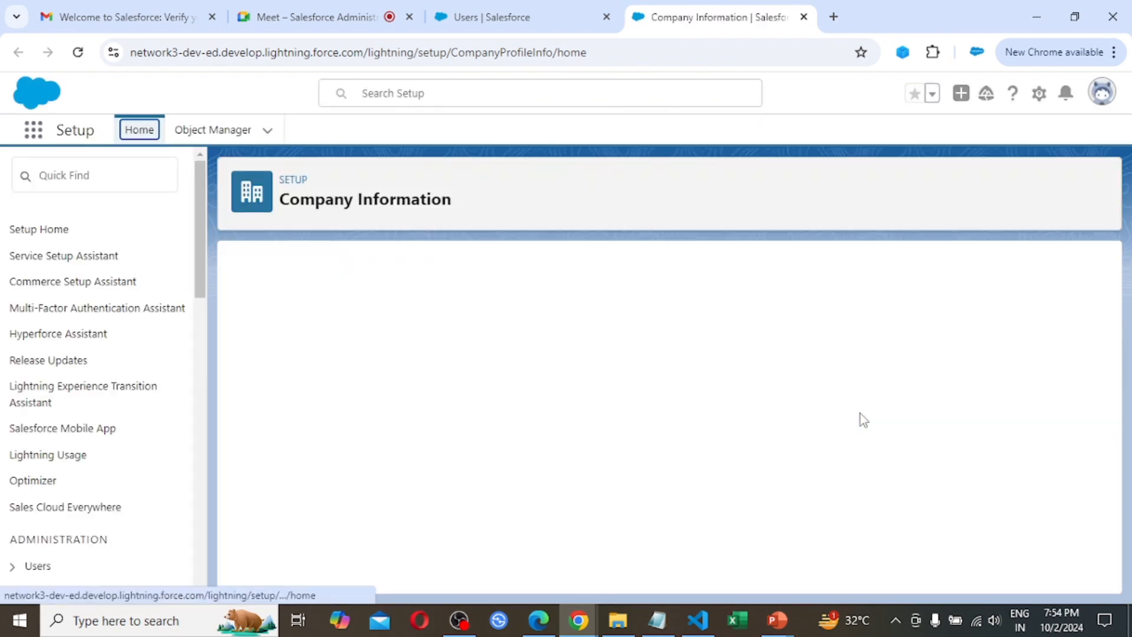
scroll(873, 423, "down", 10)
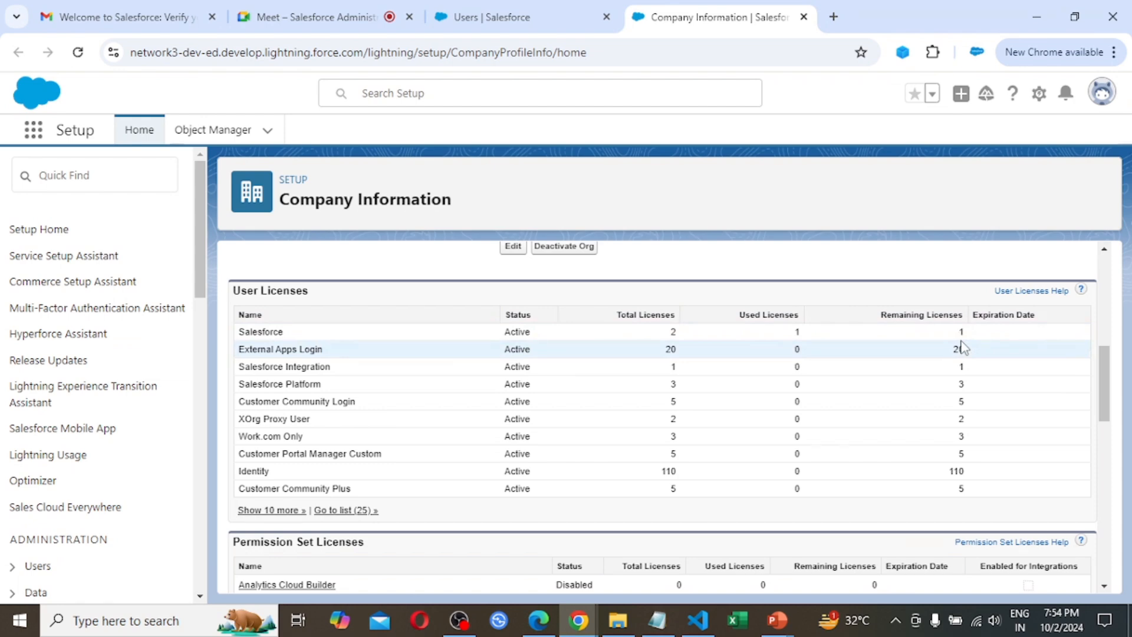
Switch to Edge, open login.salesforce.com in a new tab and close the old login tab
left_click(539, 621)
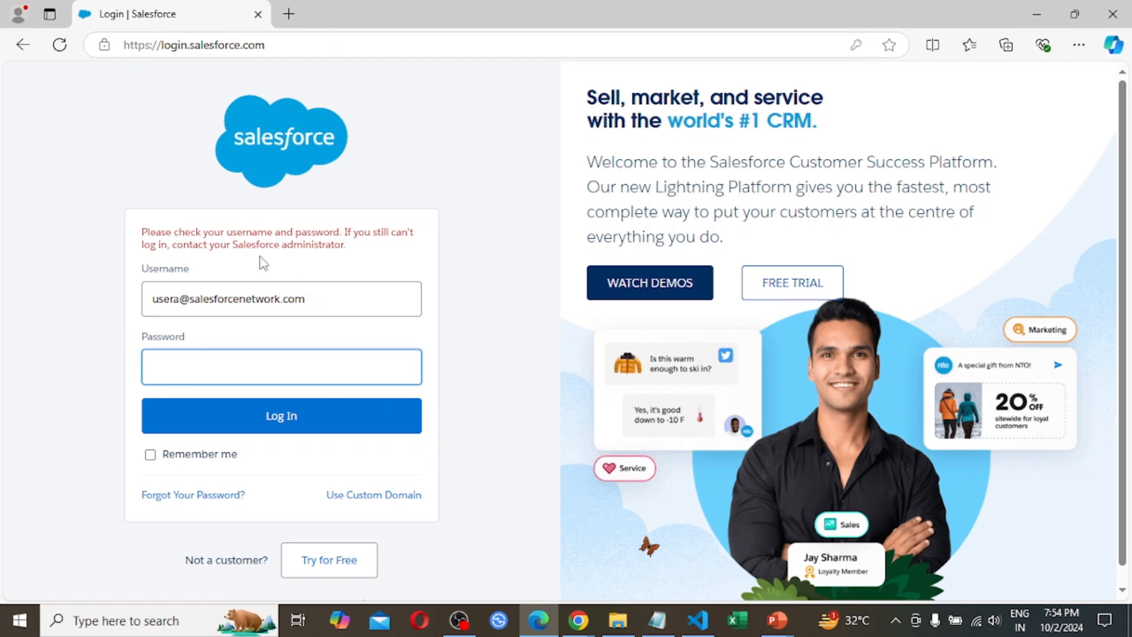
left_click(298, 18)
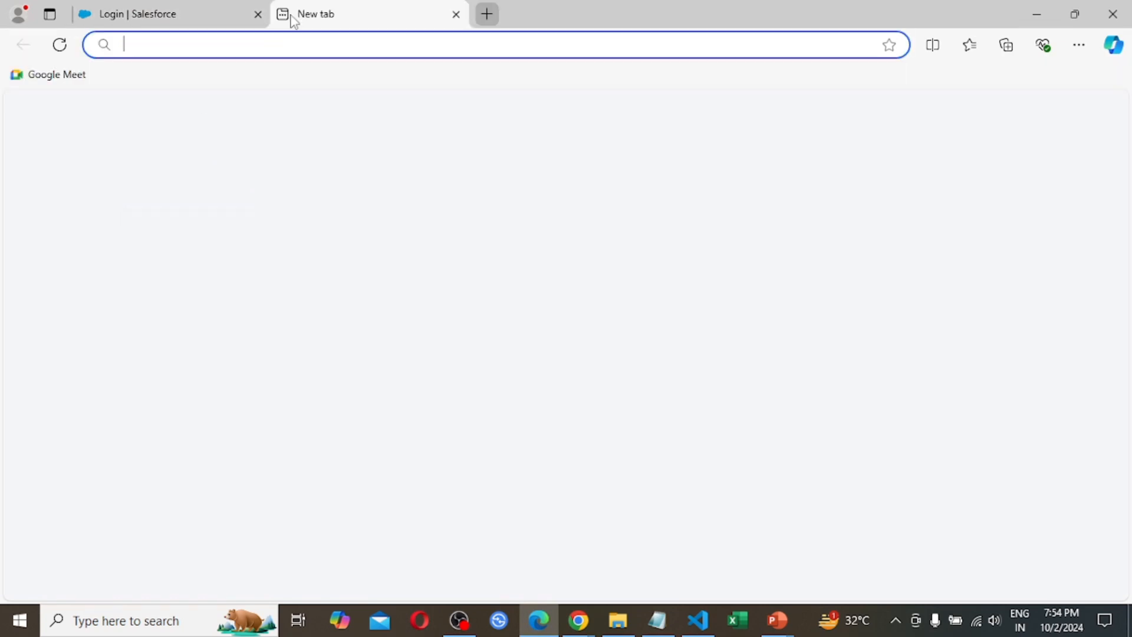
type("lo")
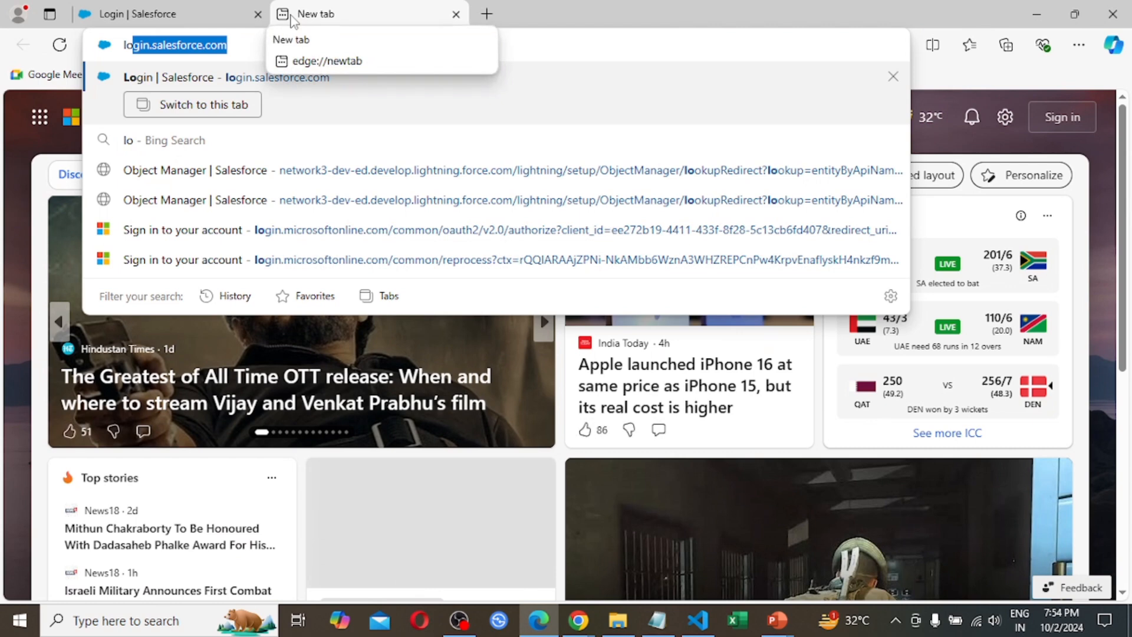
key("Return")
left_click(258, 15)
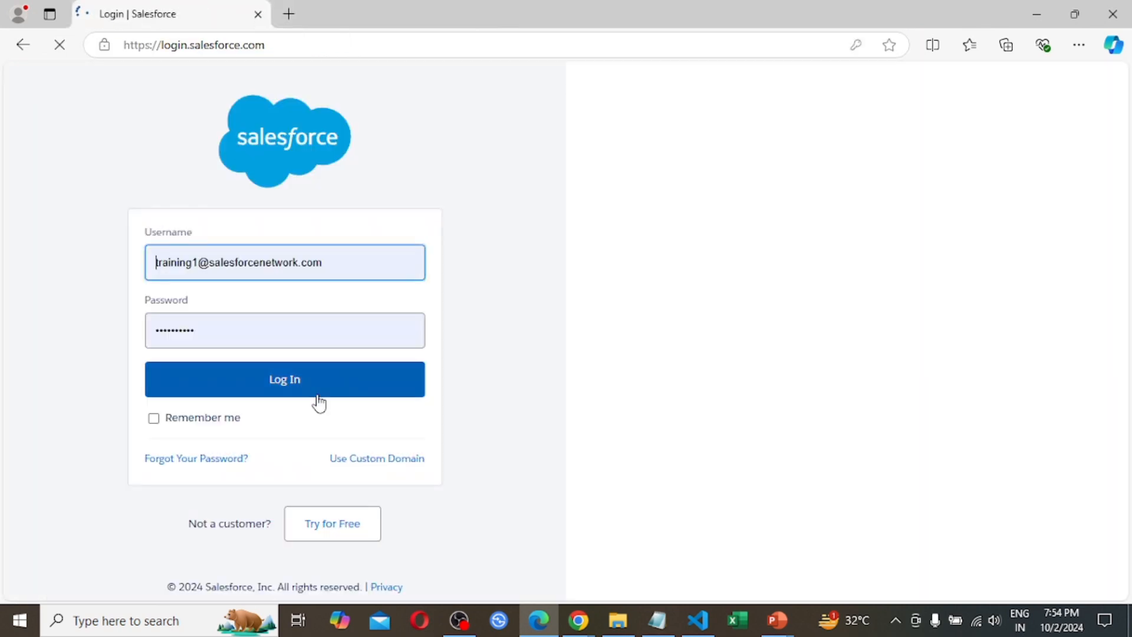
Replace the prefilled credentials with User A's username and account password, and try to log in
key("BackSpace")
key("BackSpace")
key("BackSpace")
key("BackSpace")
key("BackSpace")
key("BackSpace")
key("BackSpace")
key("BackSpace")
key("BackSpace")
key("BackSpace")
key("BackSpace")
key("BackSpace")
key("BackSpace")
key("BackSpace")
key("BackSpace")
key("BackSpace")
key("BackSpace")
key("BackSpace")
key("BackSpace")
key("BackSpace")
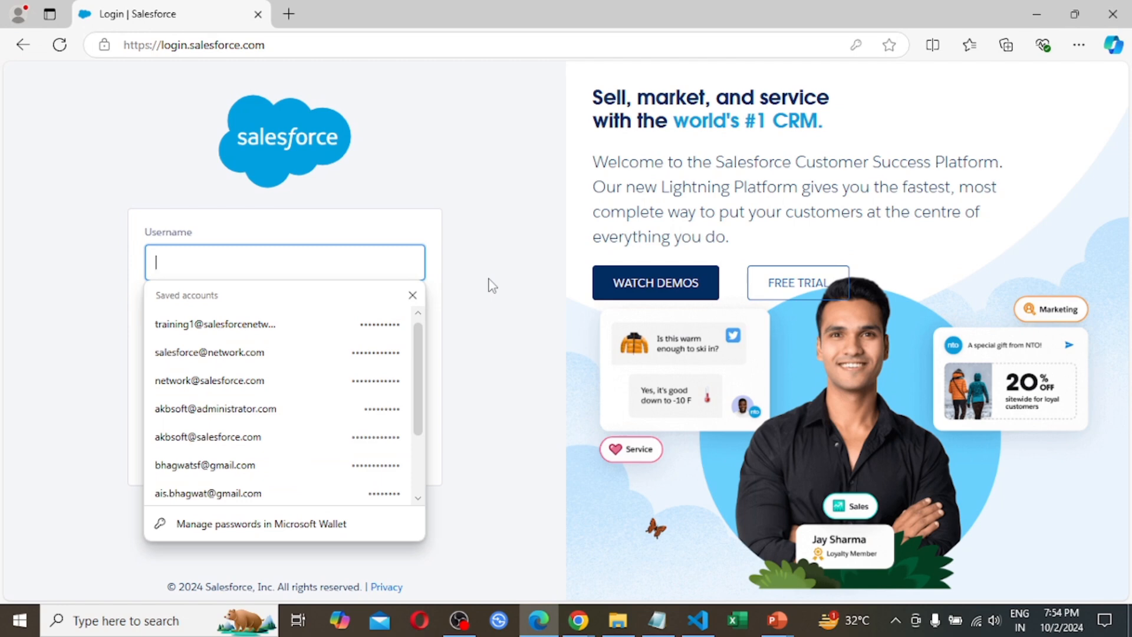
type("usera")
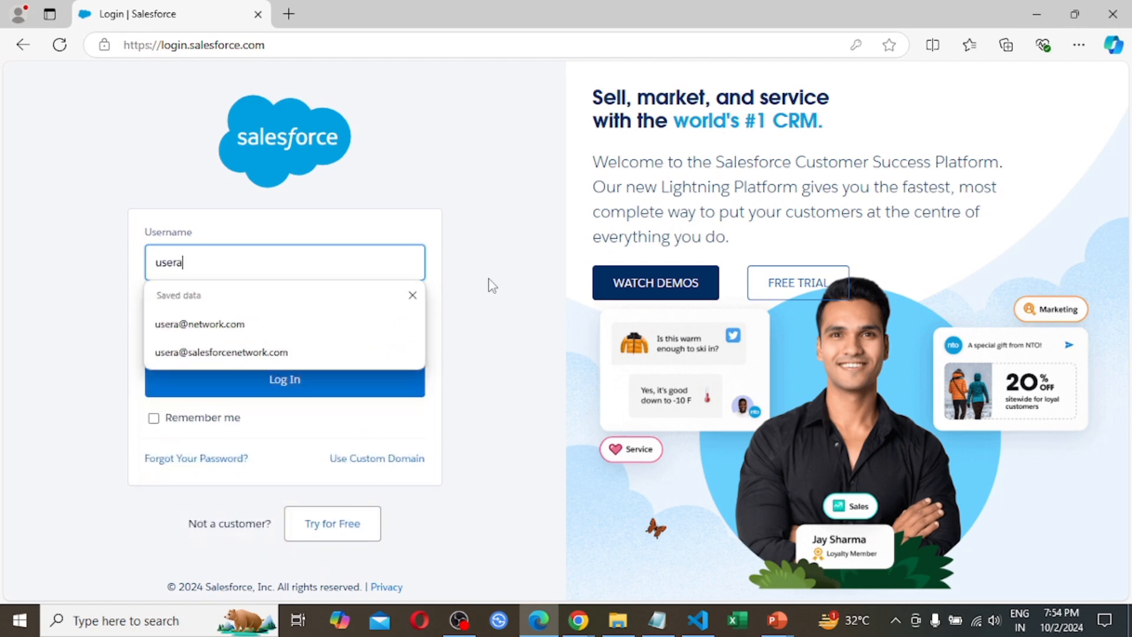
type("@s")
key("Down")
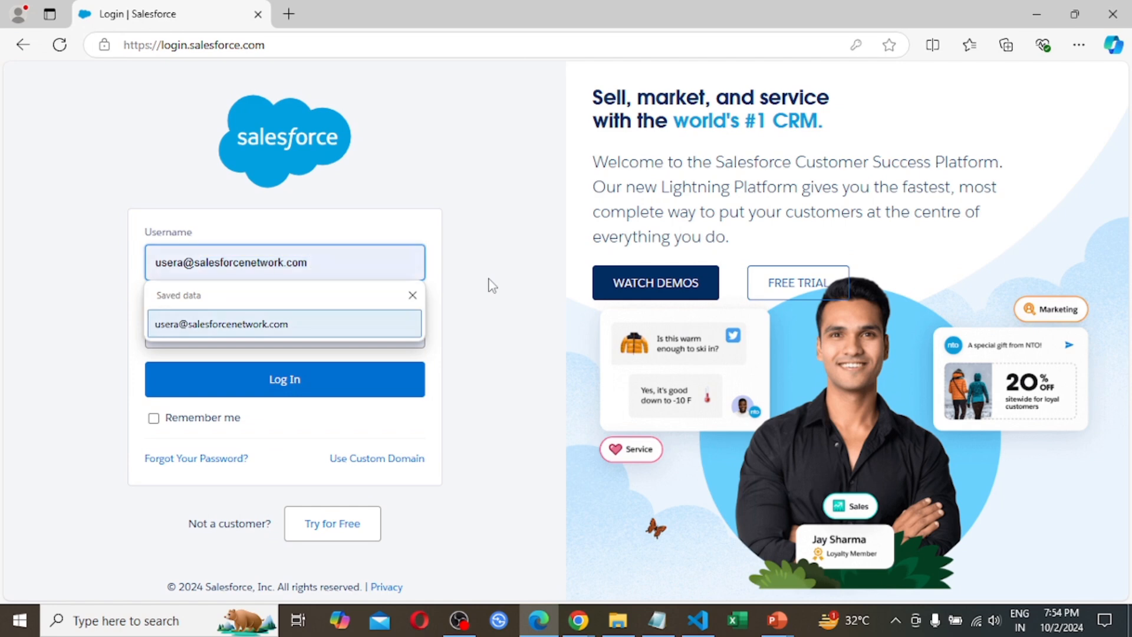
key("Return")
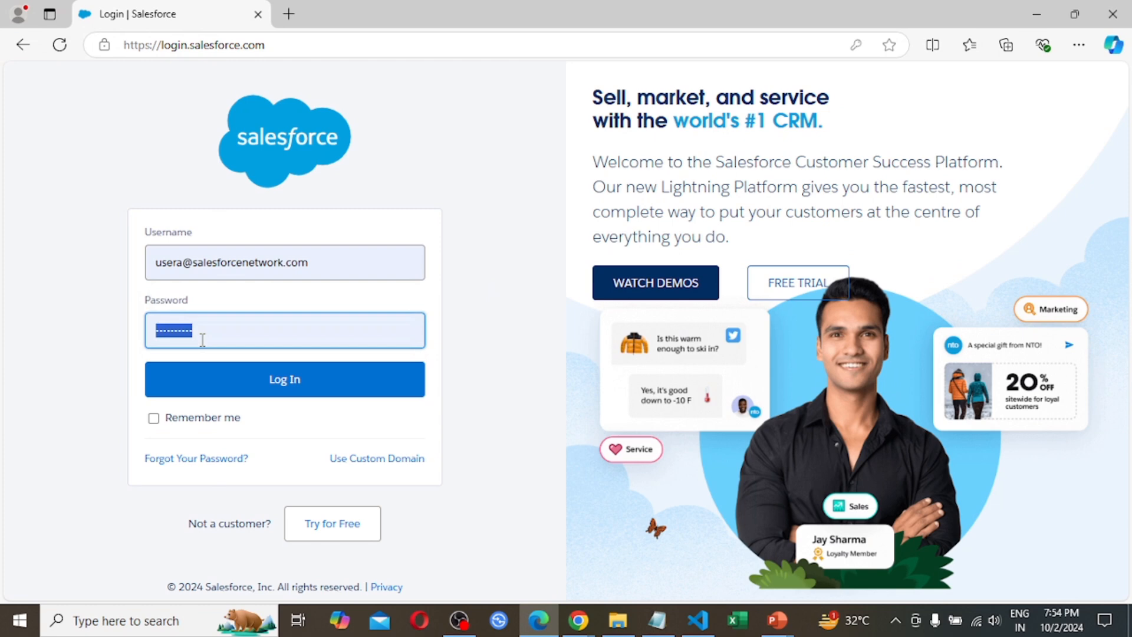
type("•••••")
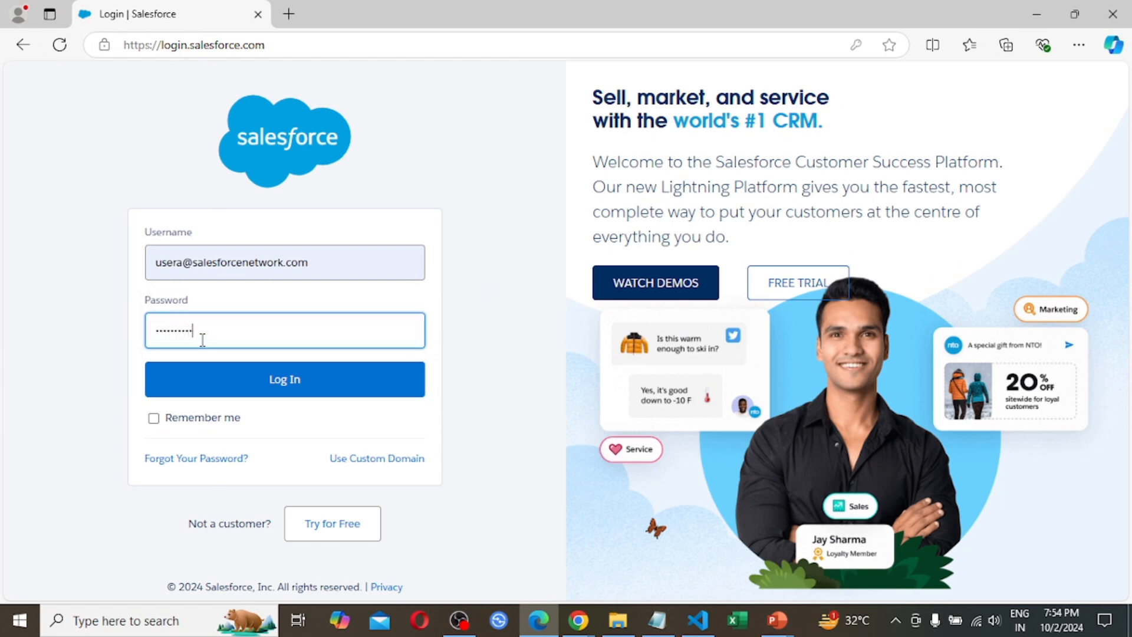
left_click(282, 390)
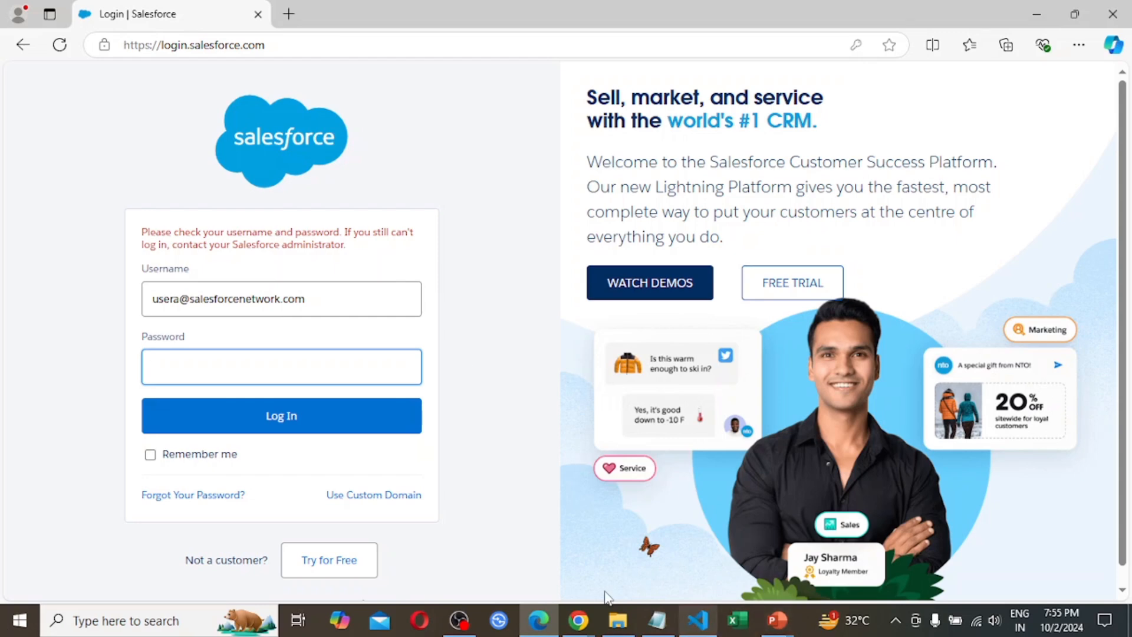
Switch back to Chrome and return to User A's detail page
mouse_move(578, 624)
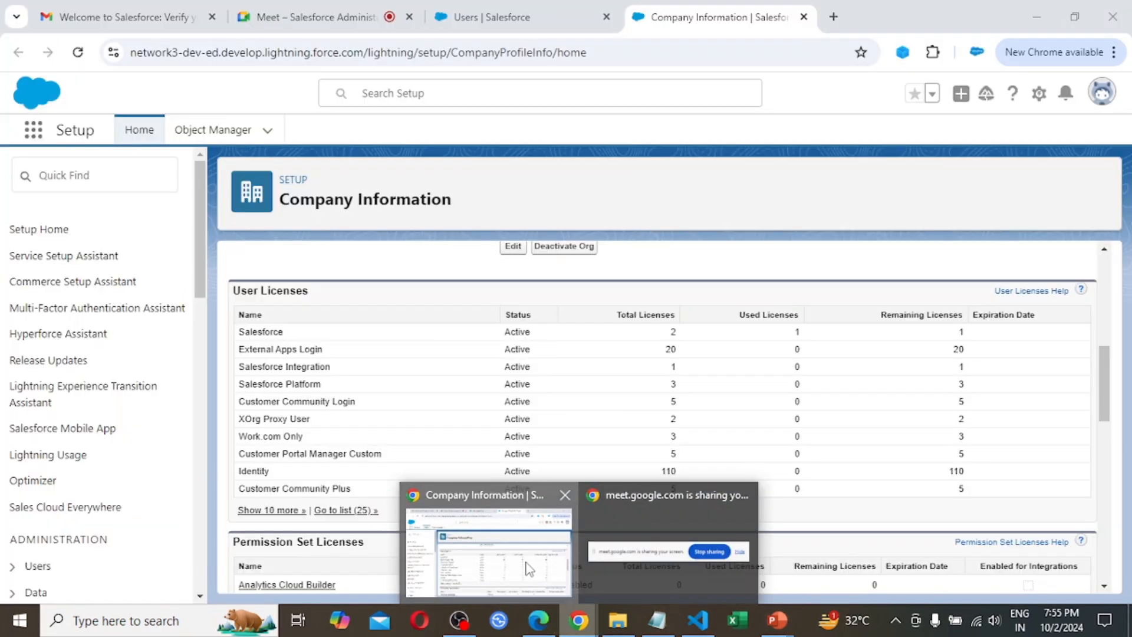
left_click(529, 570)
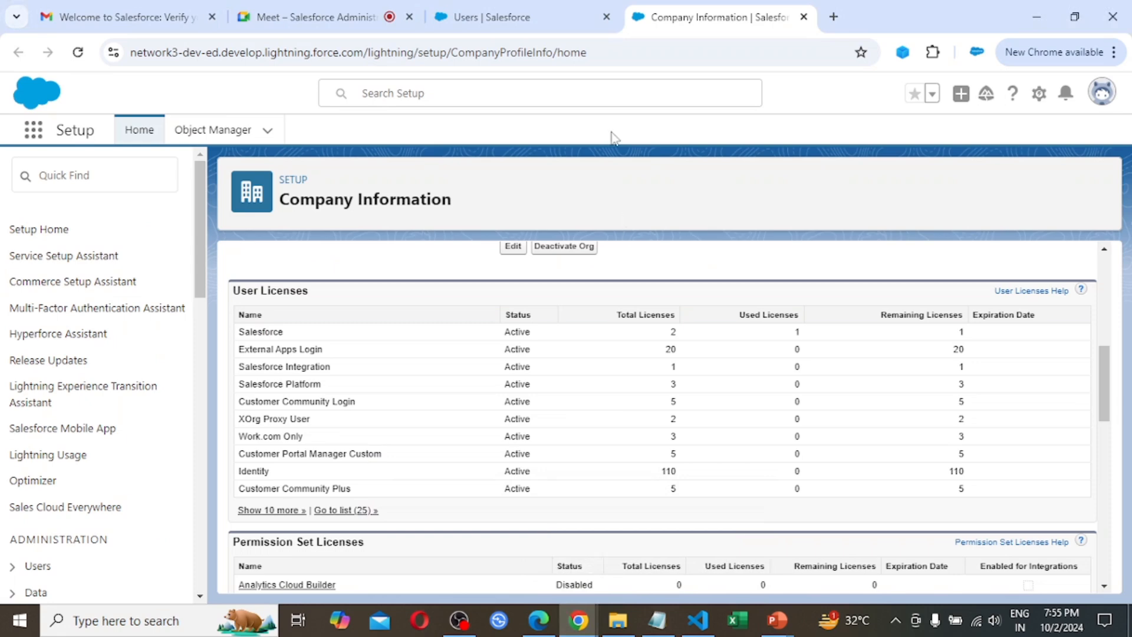
left_click(541, 8)
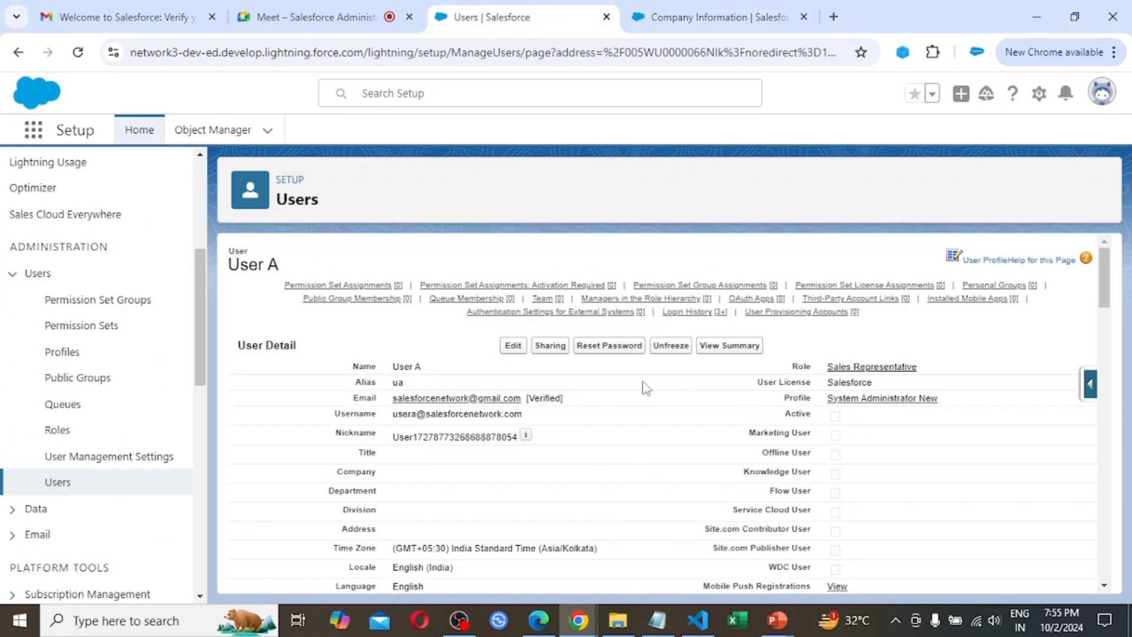
Set User A back to Active, save the user record and unfreeze the account
left_click(513, 347)
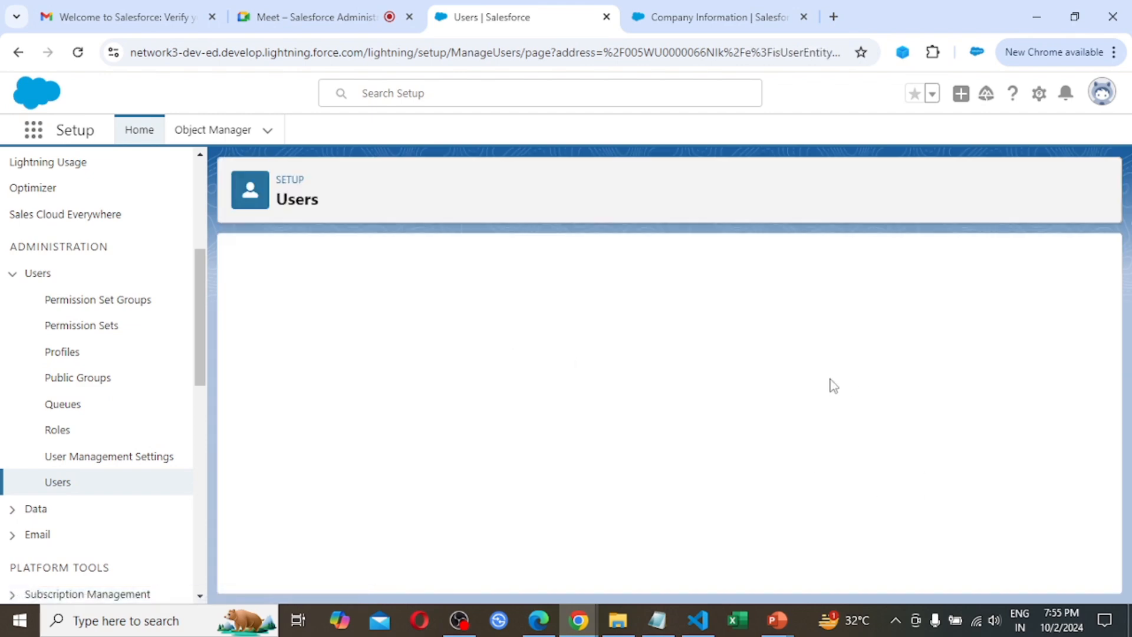
left_click(784, 423)
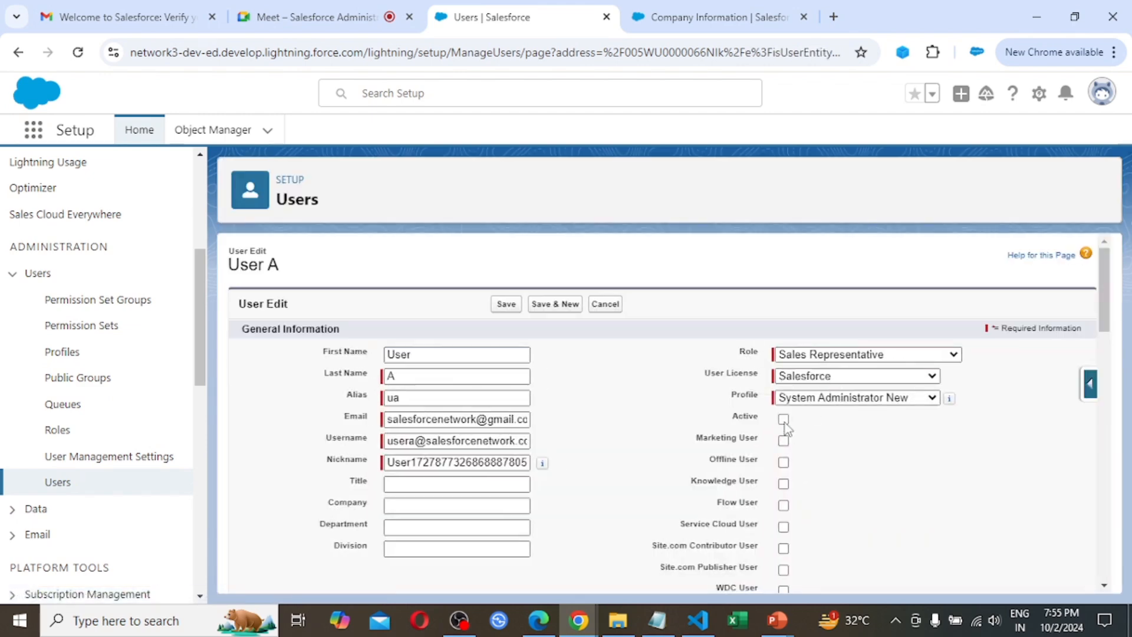
left_click(502, 304)
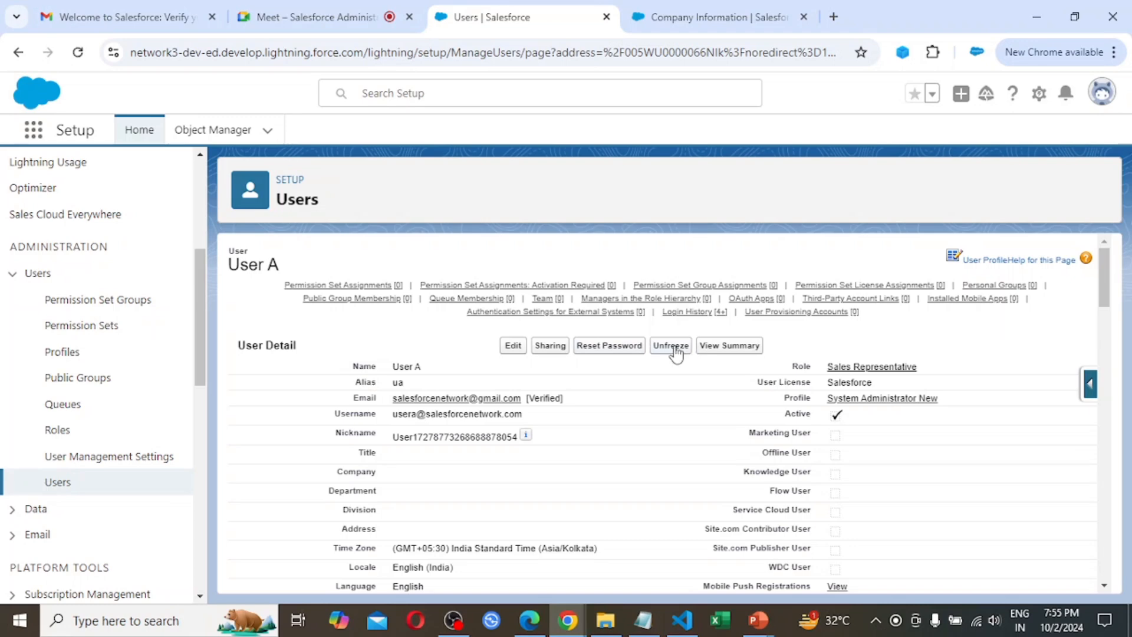
left_click(676, 348)
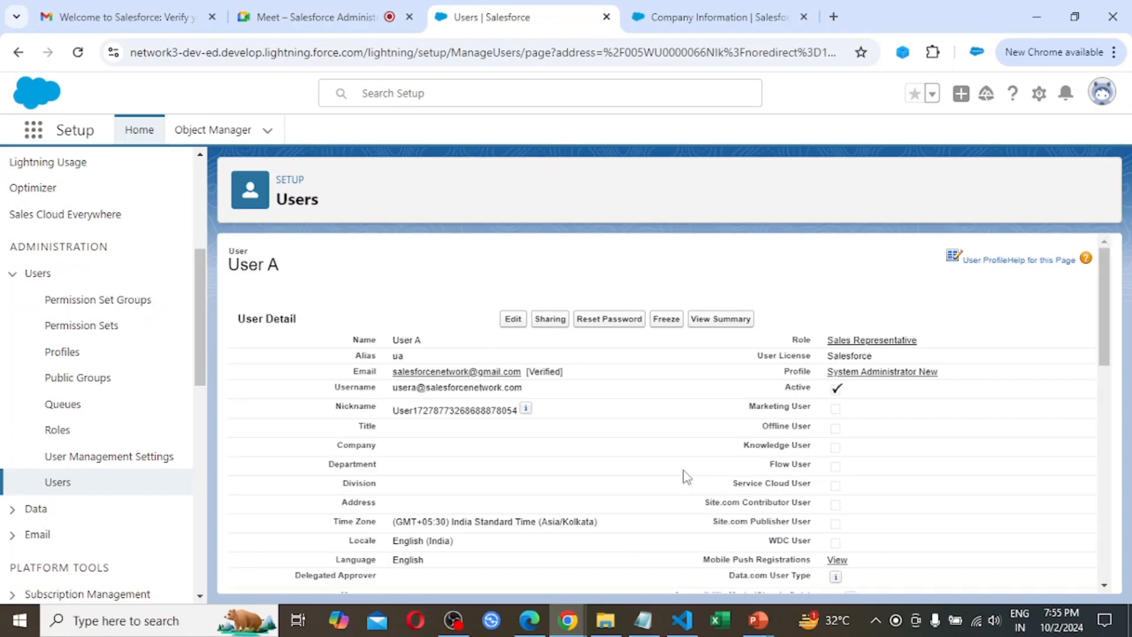
Reload the Company Information page and check the used and remaining Salesforce licenses under User Licenses
left_click(710, 8)
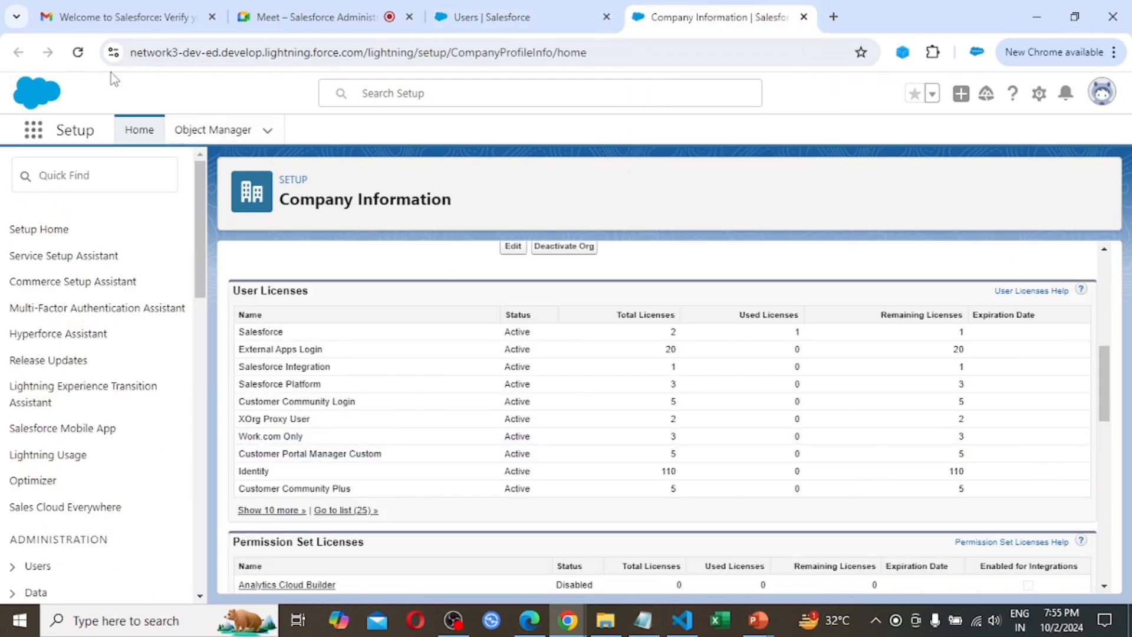
left_click(77, 57)
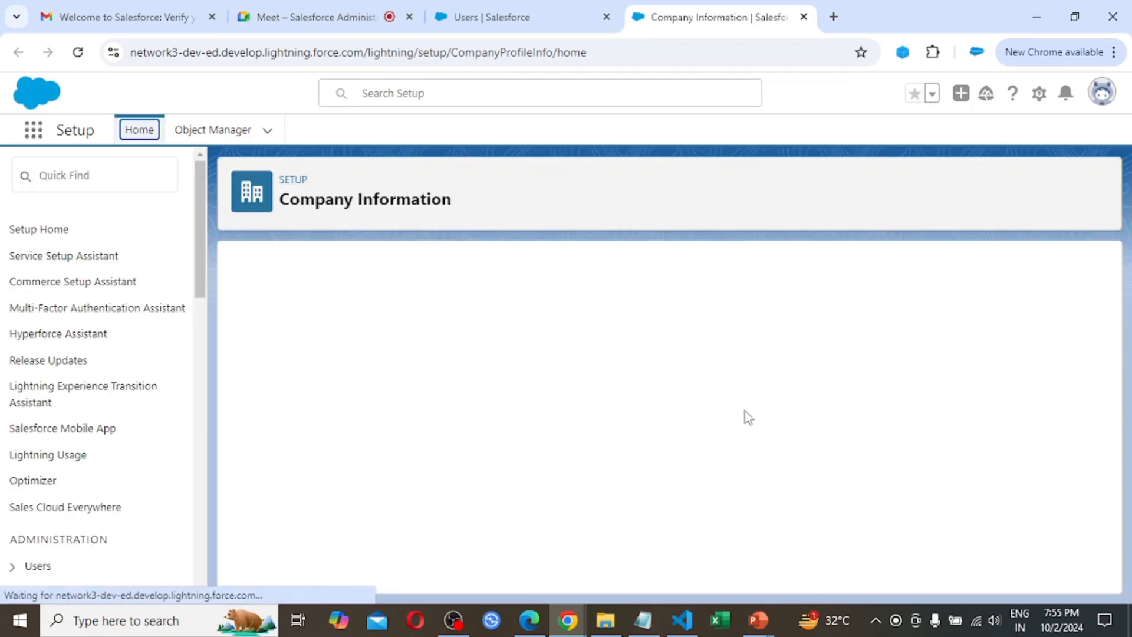
scroll(748, 417, "down", 10)
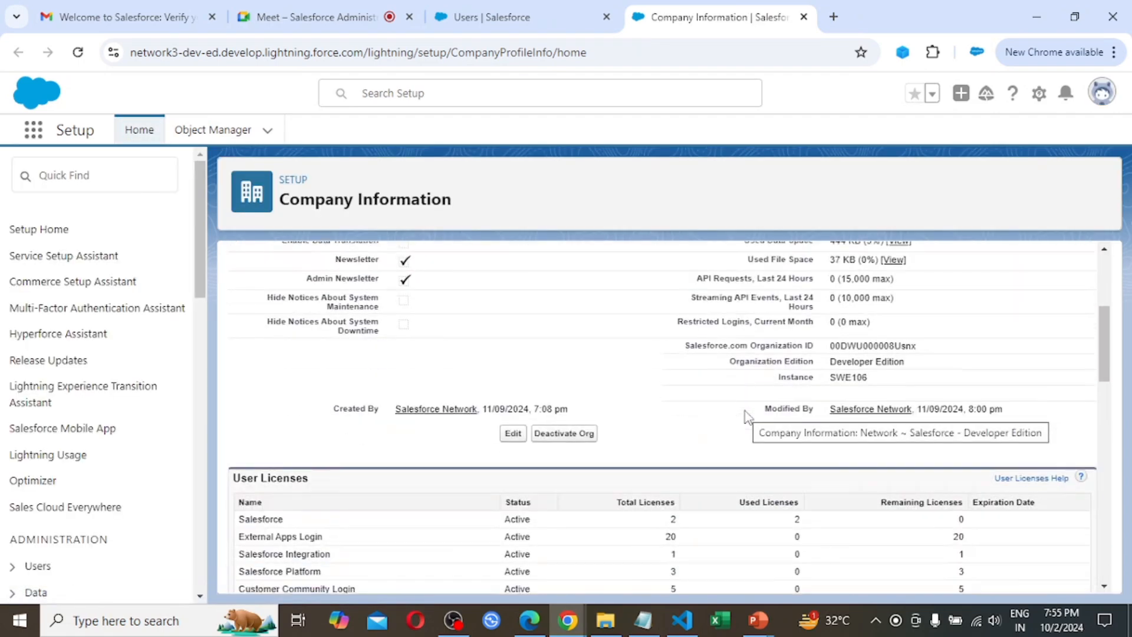
scroll(747, 417, "up", 1)
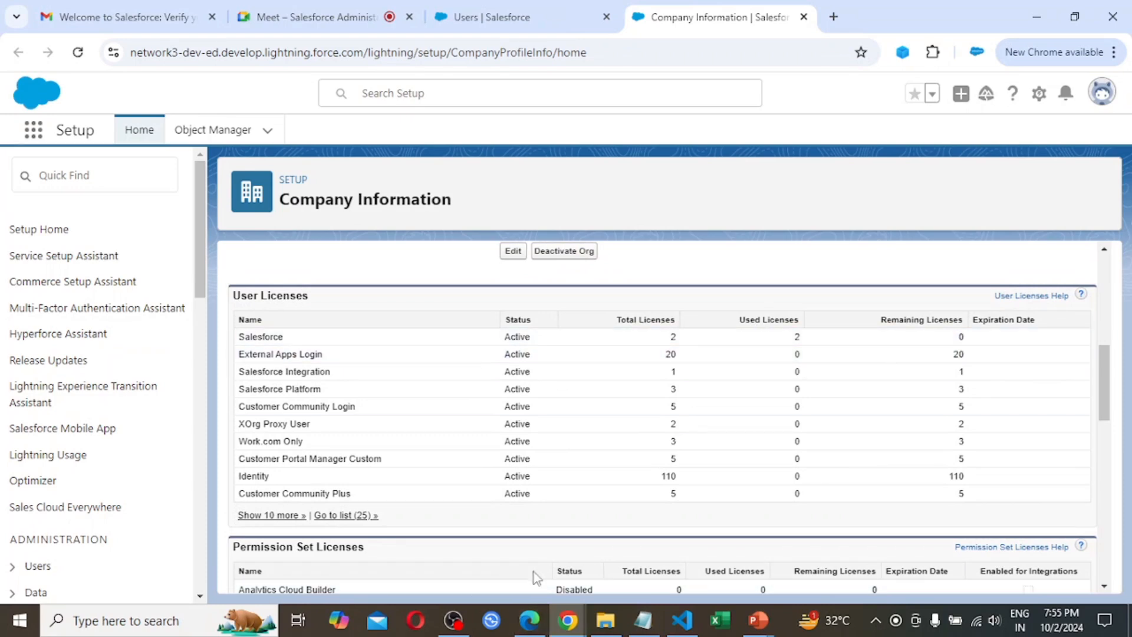
Switch to Edge, load login.salesforce.com in a new tab and close the previous login tab
left_click(534, 626)
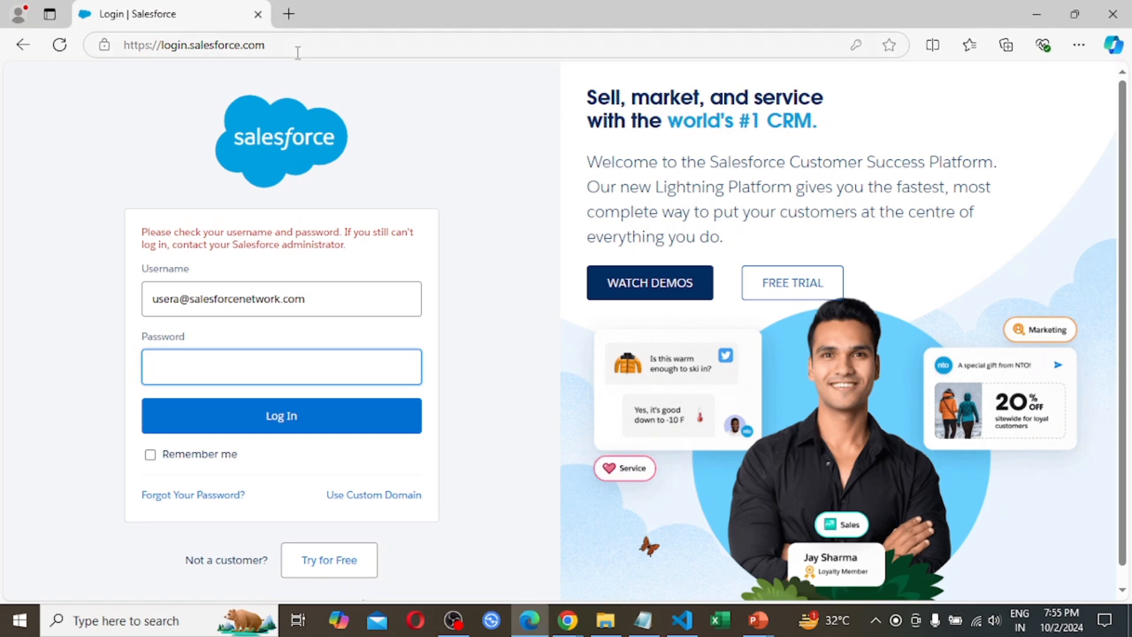
left_click(290, 14)
type("lo")
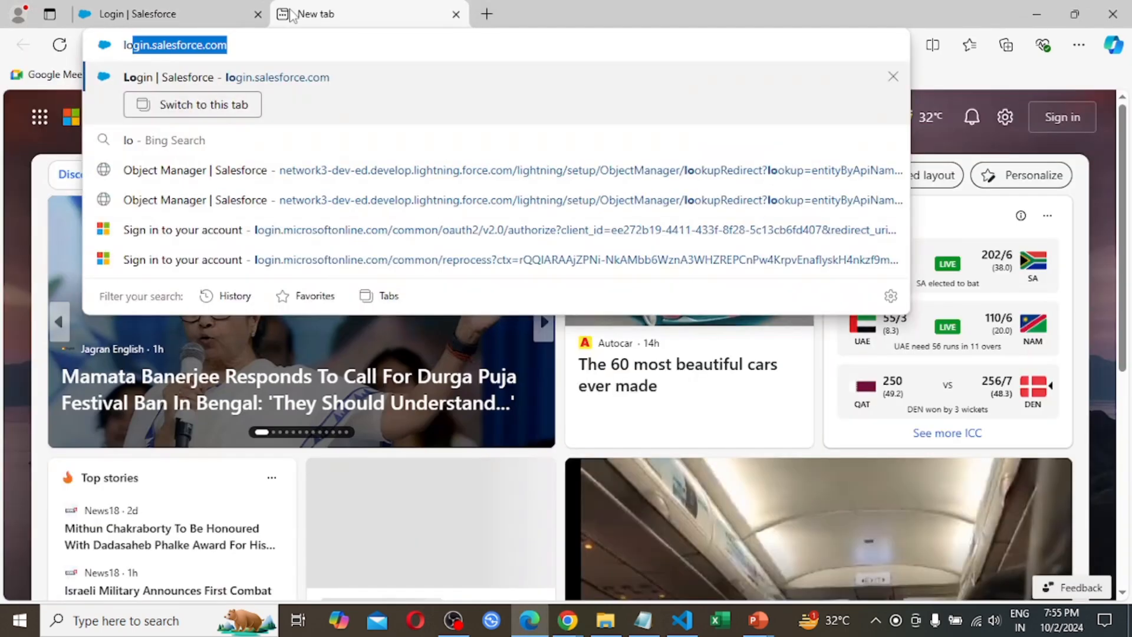
key("Return")
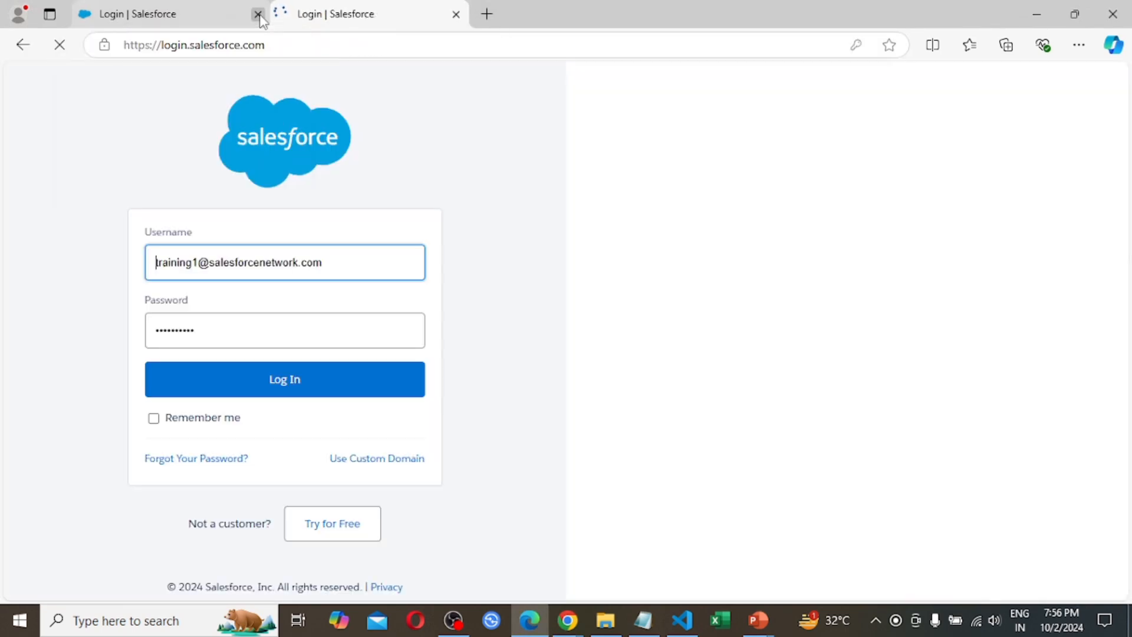
left_click(257, 14)
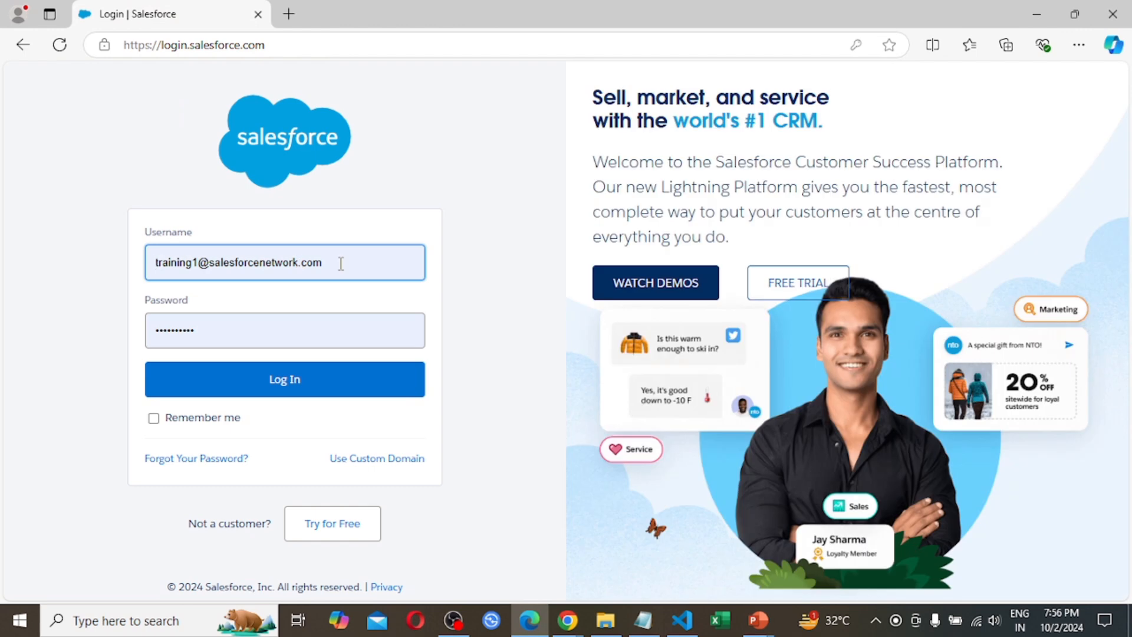
Log in with User A's username and account password in place of the prefilled credentials, and close the offer to save the password
left_click(341, 264)
key("BackSpace")
key("BackSpace")
key("BackSpace")
key("BackSpace")
key("BackSpace")
key("BackSpace")
key("BackSpace")
key("BackSpace")
key("BackSpace")
key("BackSpace")
key("BackSpace")
key("BackSpace")
key("BackSpace")
key("BackSpace")
key("BackSpace")
key("BackSpace")
key("BackSpace")
key("BackSpace")
key("BackSpace")
key("BackSpace")
key("BackSpace")
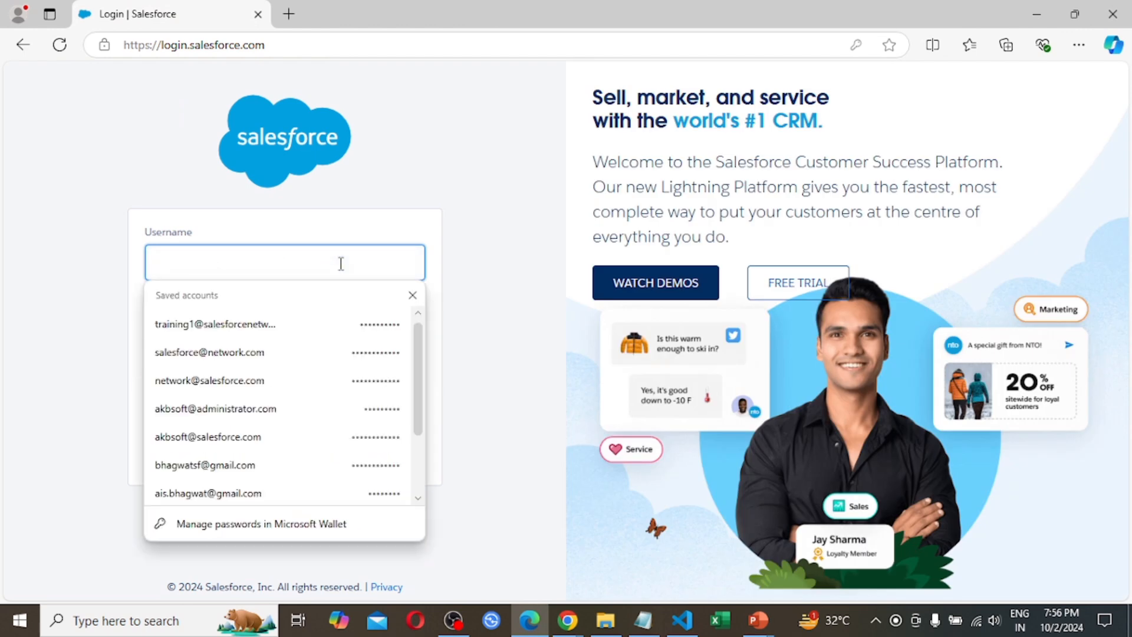
type("user")
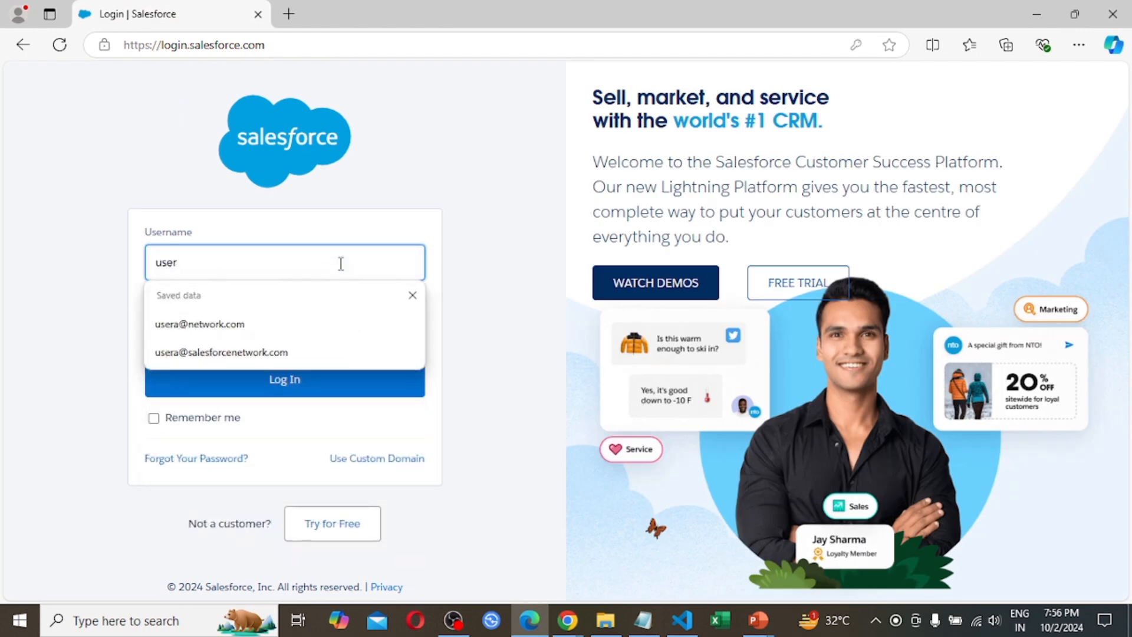
type("a@s")
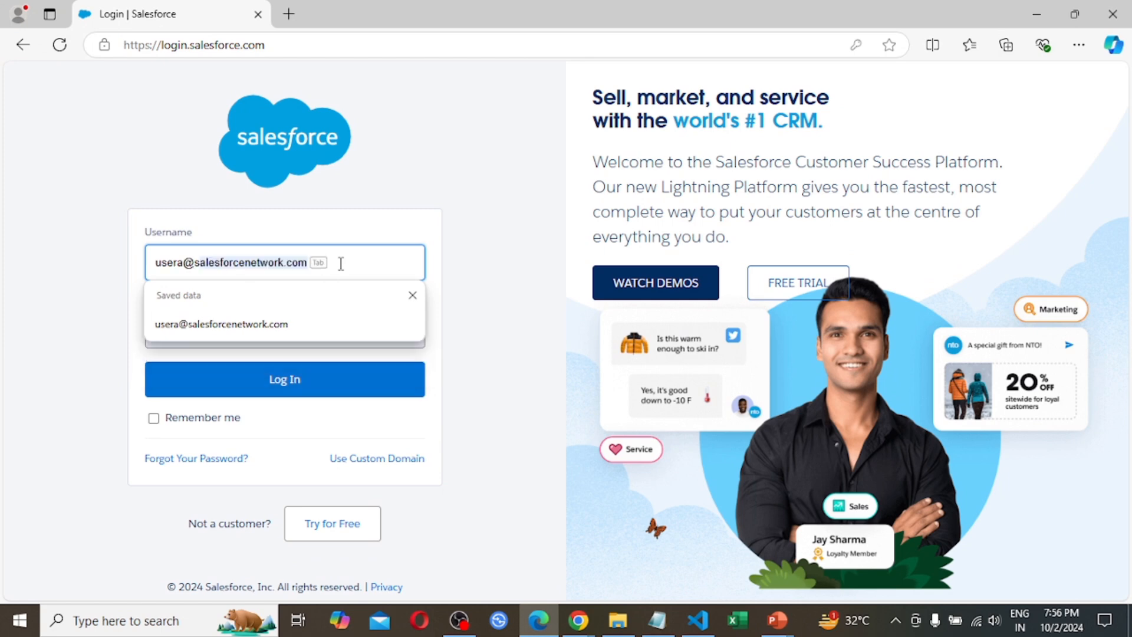
key("Tab")
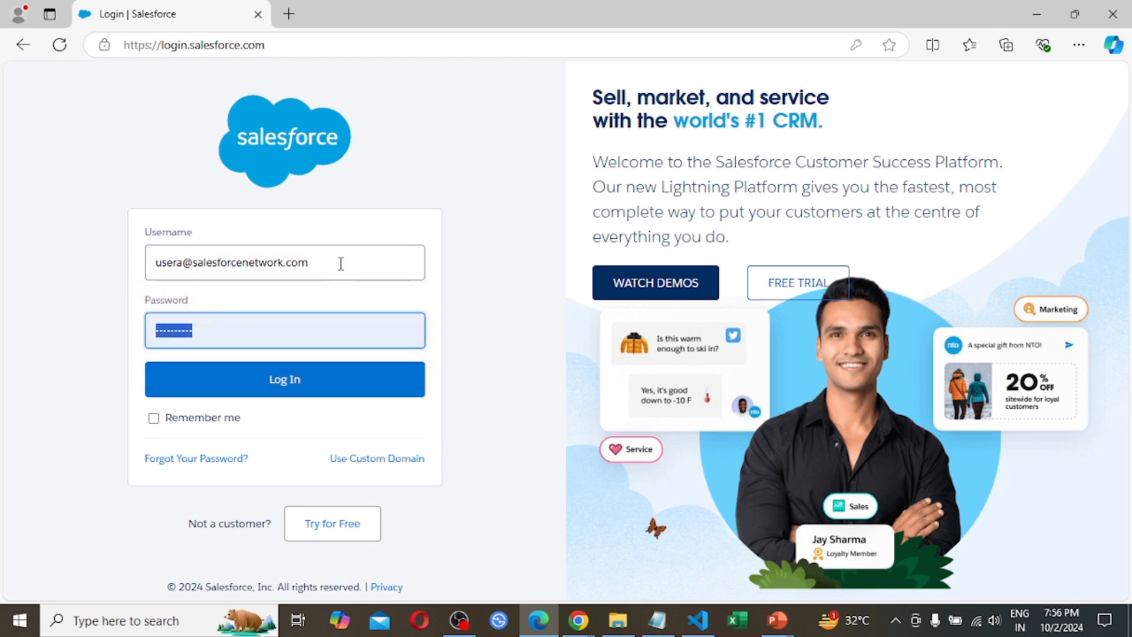
type("•••")
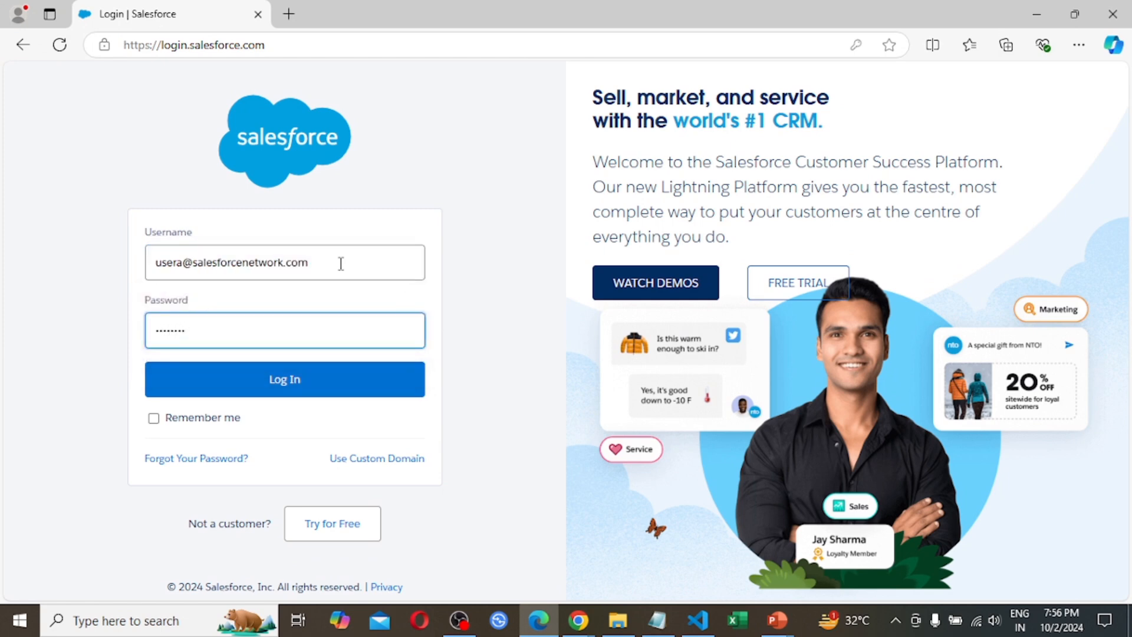
key("Return")
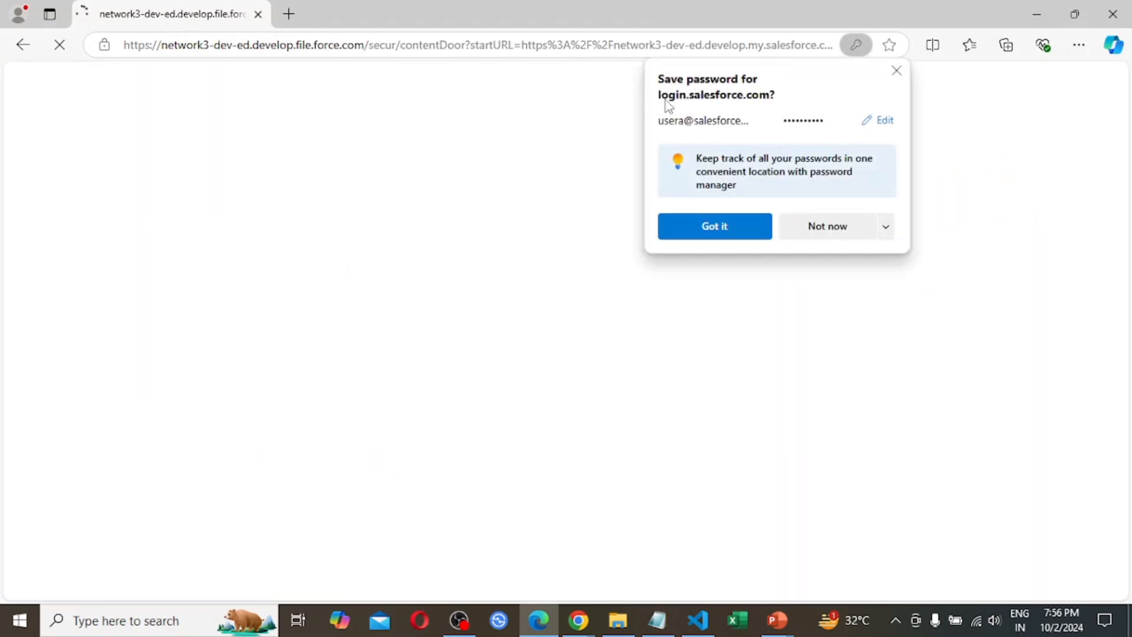
left_click(898, 72)
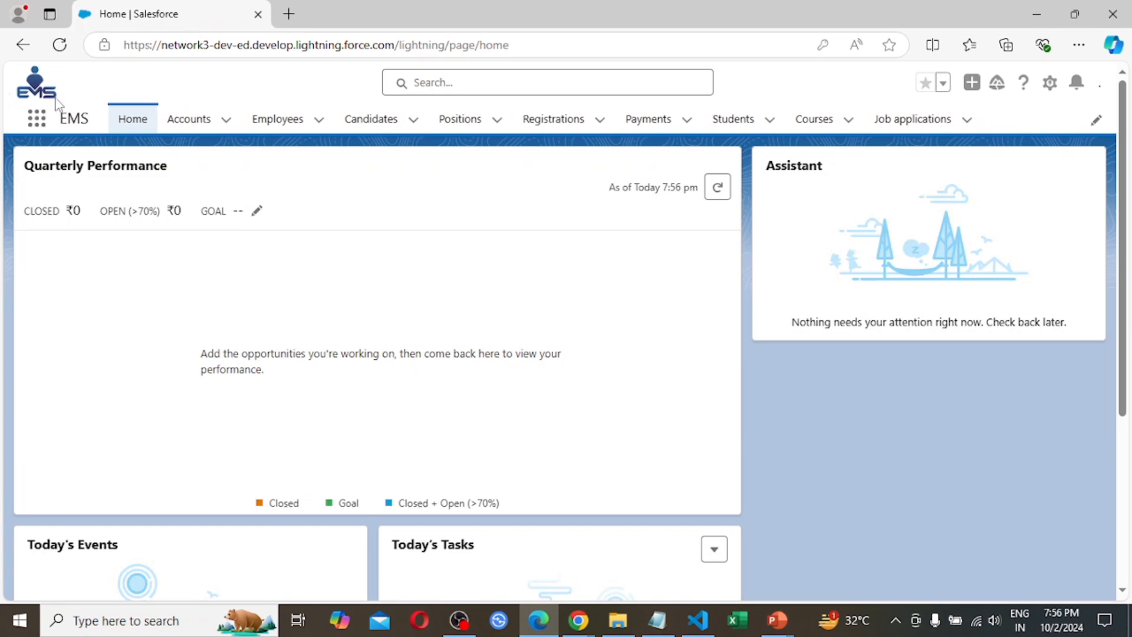
View all apps available to User A in the App Launcher, then close it and the notification and admin notice pop-ups
left_click(38, 122)
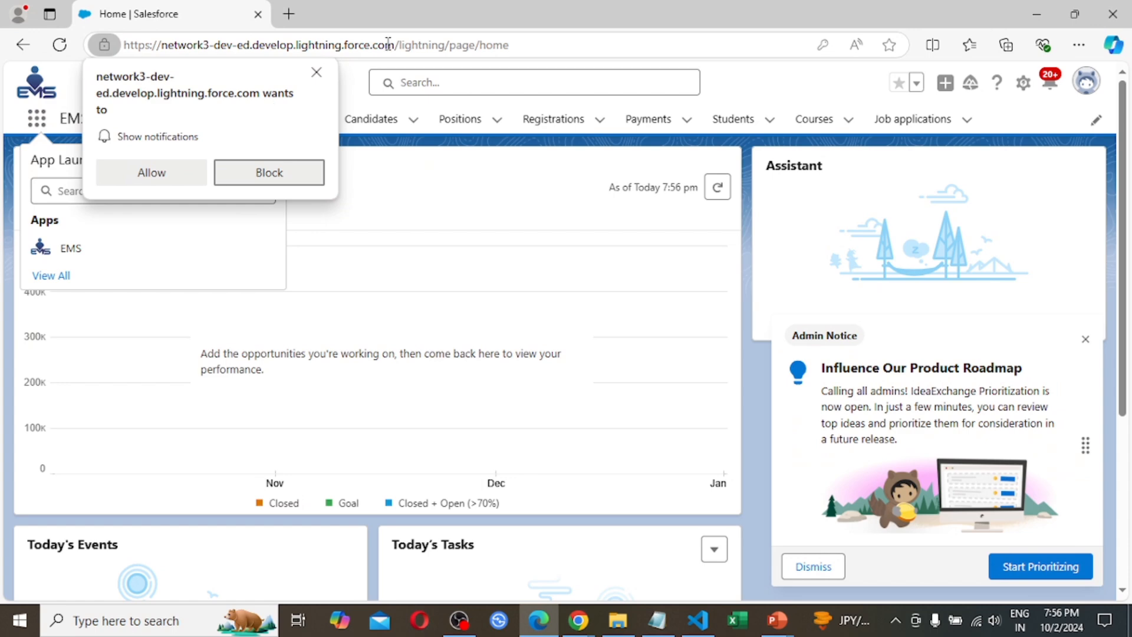
left_click(317, 73)
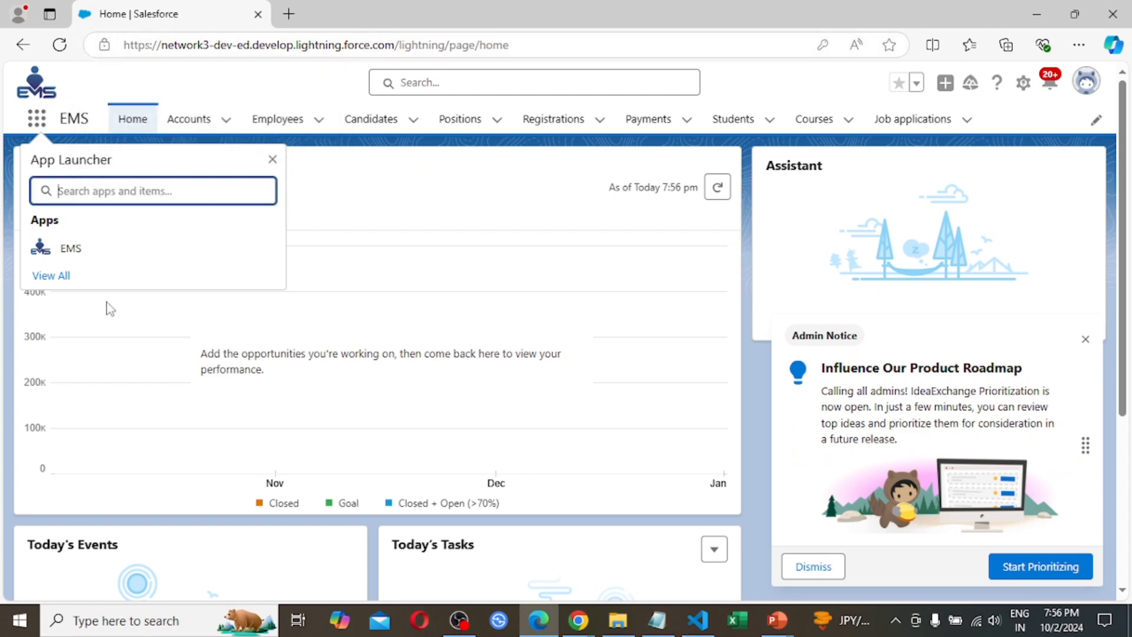
left_click(52, 278)
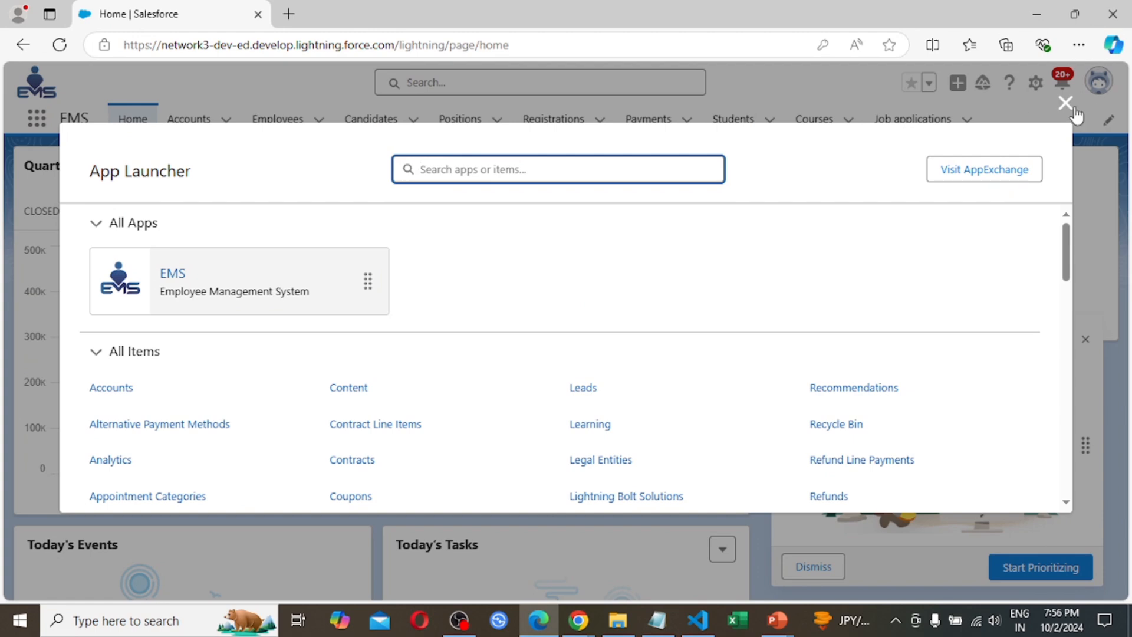
left_click(1066, 105)
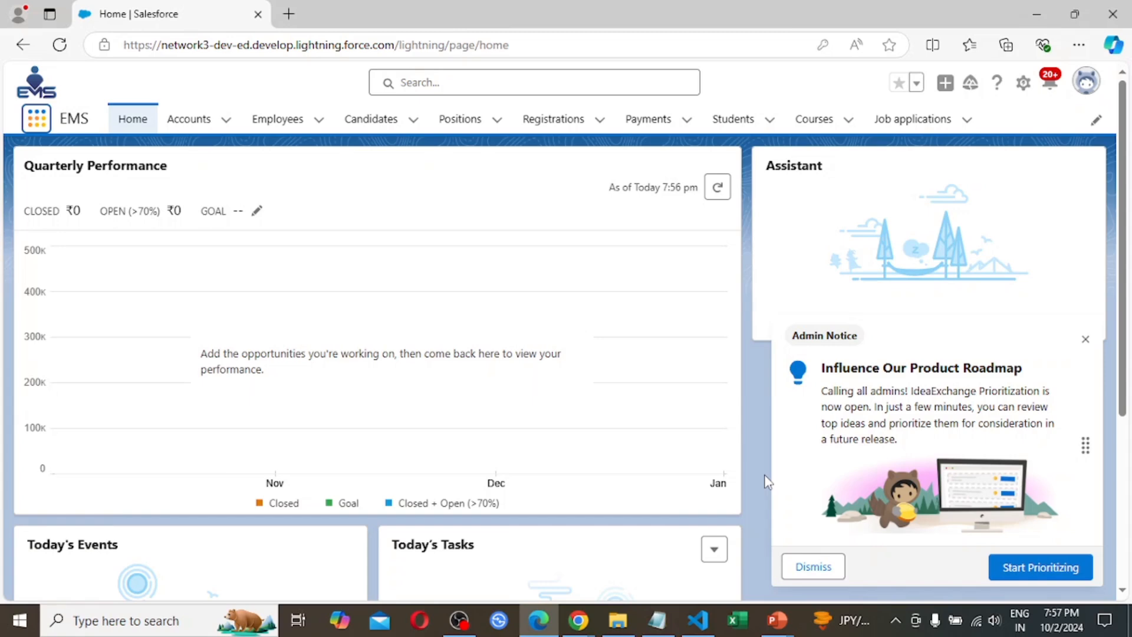
left_click(1085, 339)
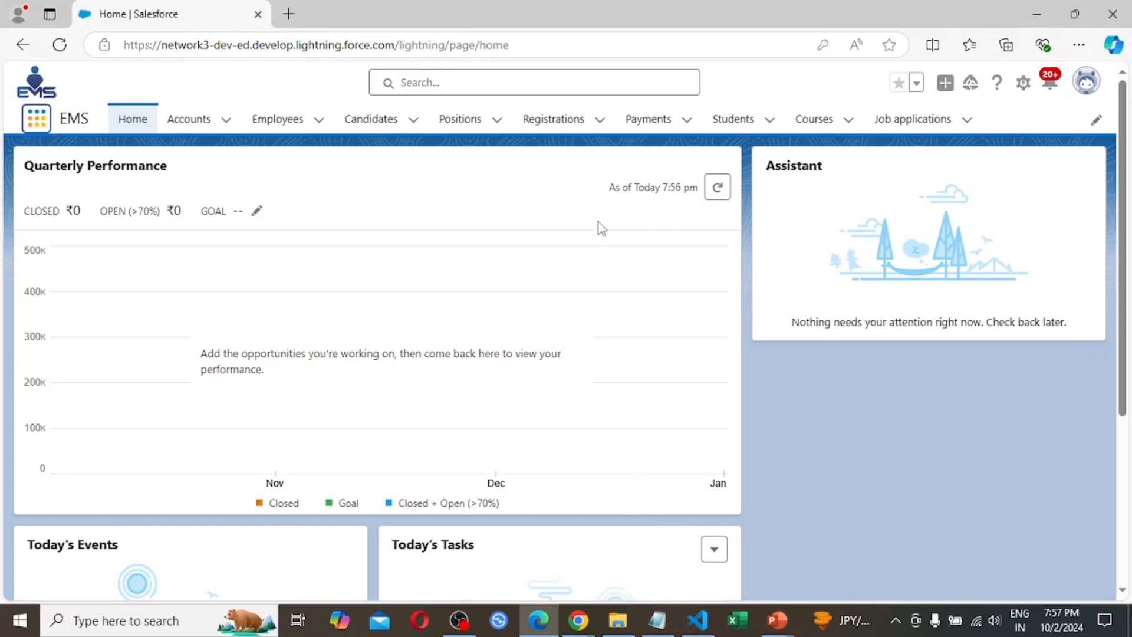